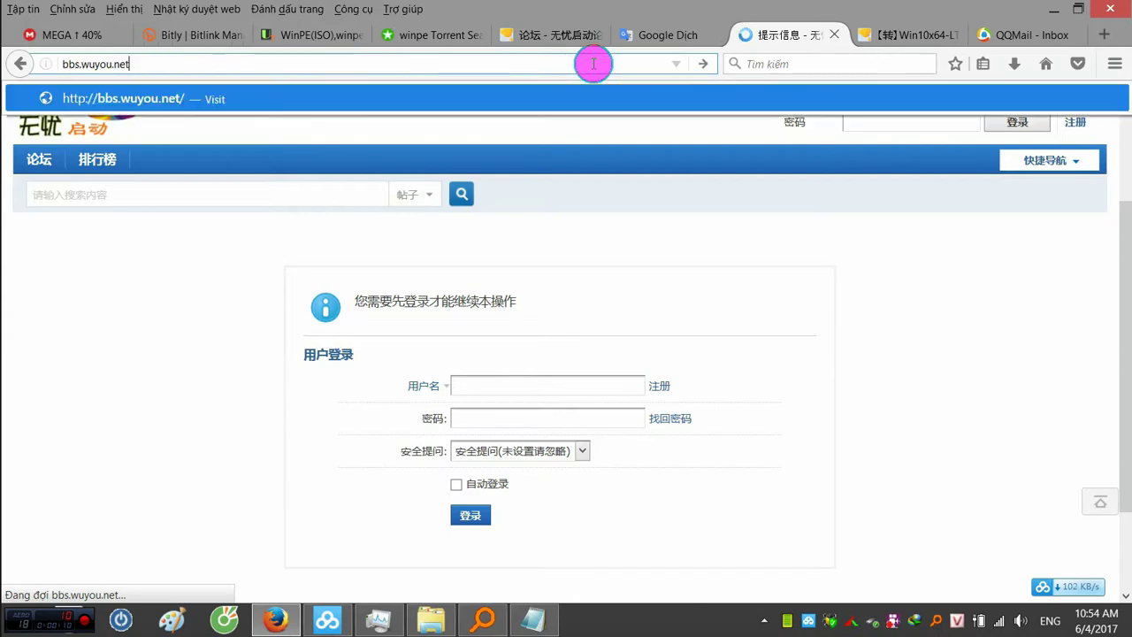
Load the Vietnamese Google Translate version of the forum through the saved bit.ly/hdadich short link.
{"action": "left_click", "coordinate": [188, 446]}
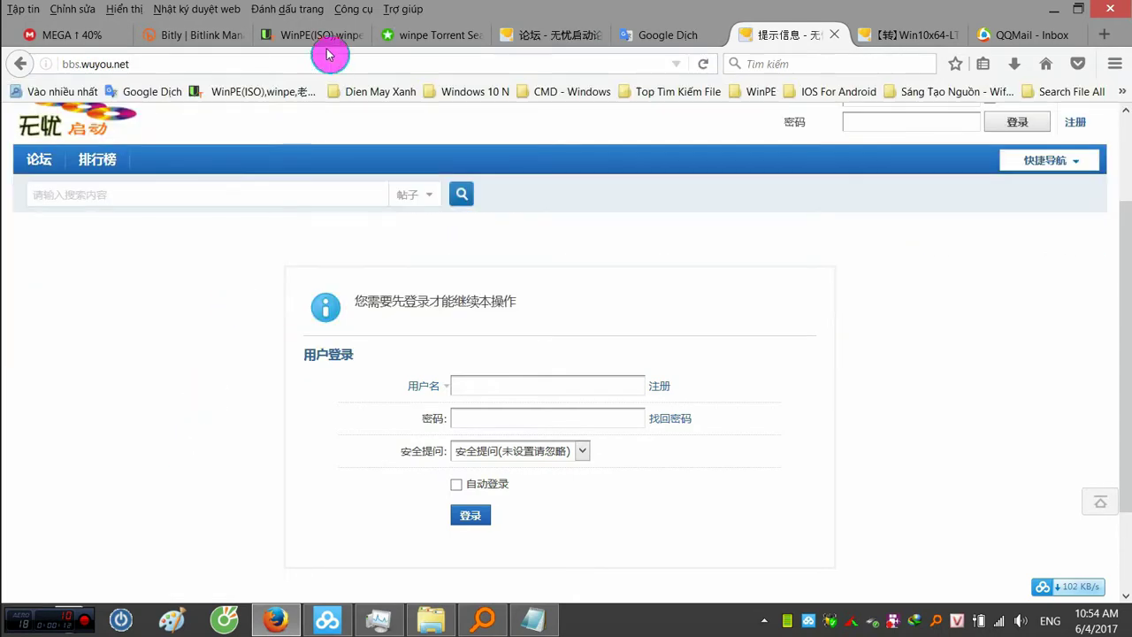
{"action": "scroll", "coordinate": [1124, 239], "scroll_direction": "up", "scroll_amount": 3}
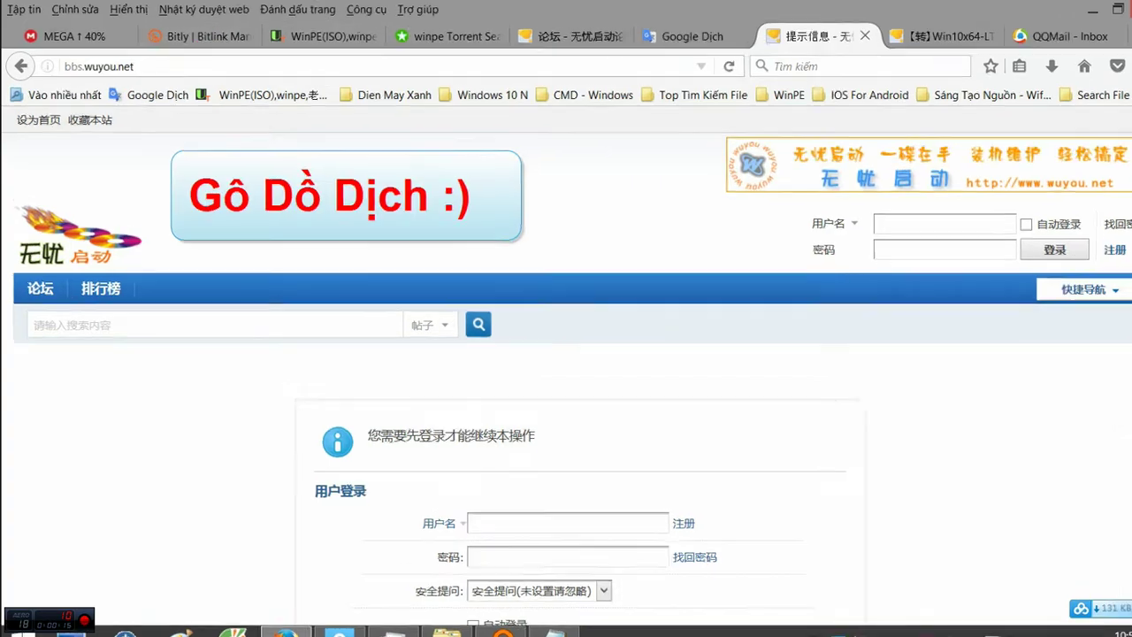
{"action": "left_click", "coordinate": [211, 65]}
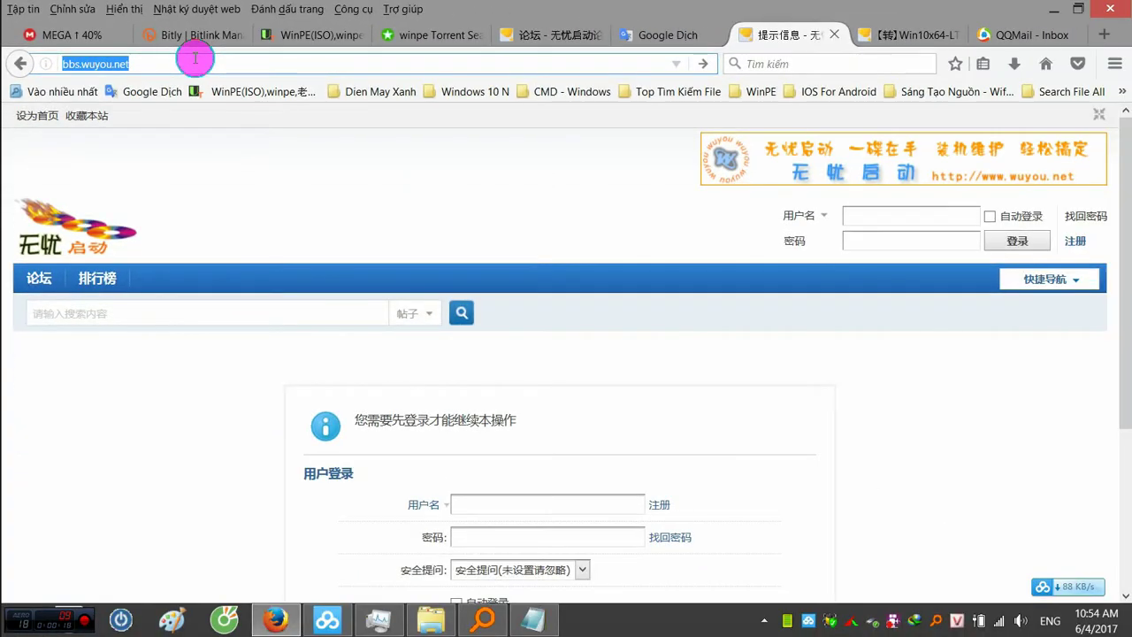
{"action": "type", "text": "bit.ly/"}
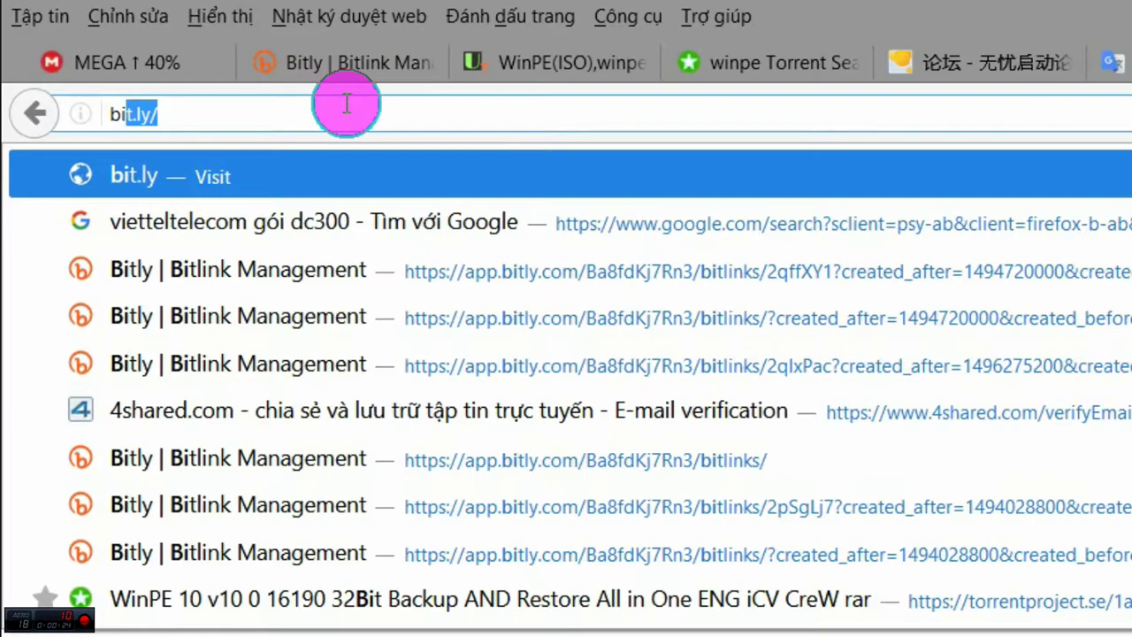
{"action": "key", "text": "Return"}
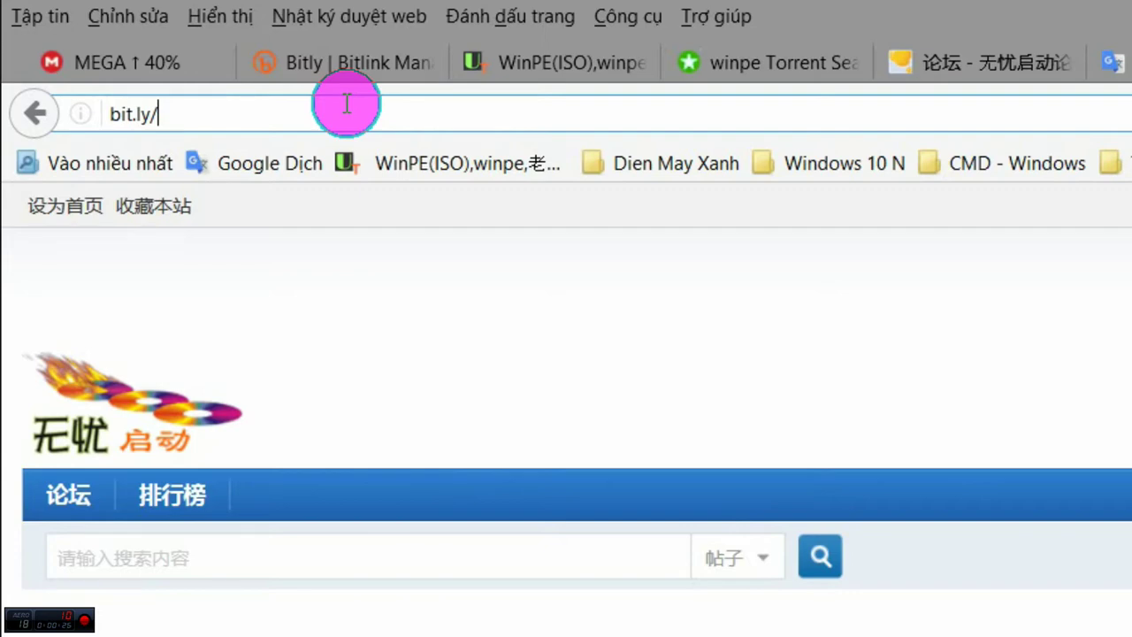
{"action": "left_click", "coordinate": [347, 105]}
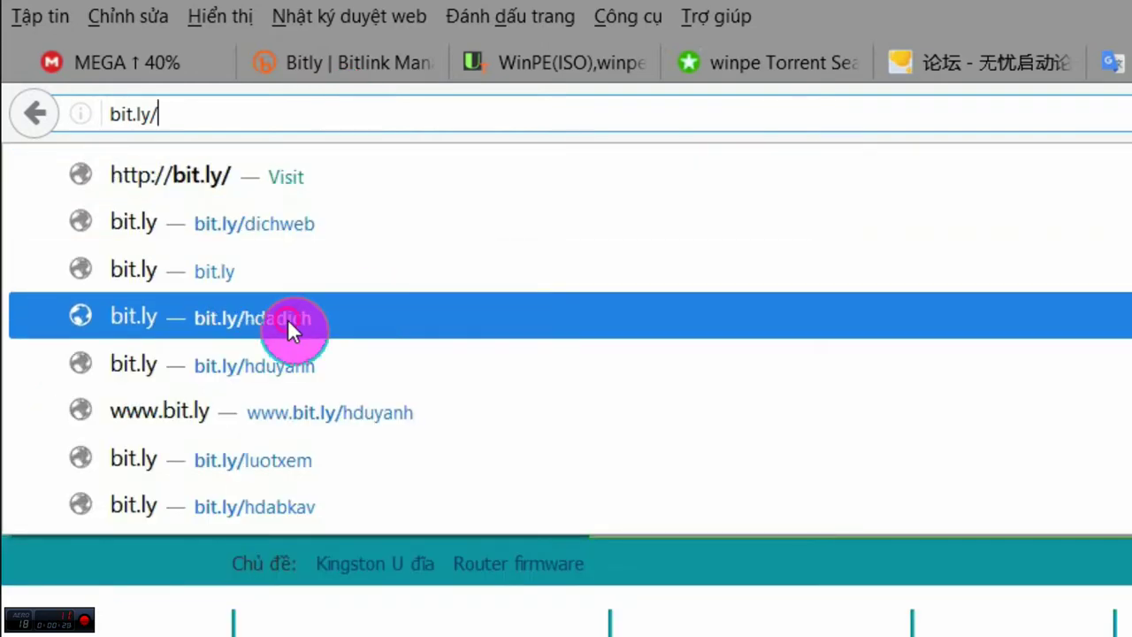
{"action": "left_click", "coordinate": [291, 329]}
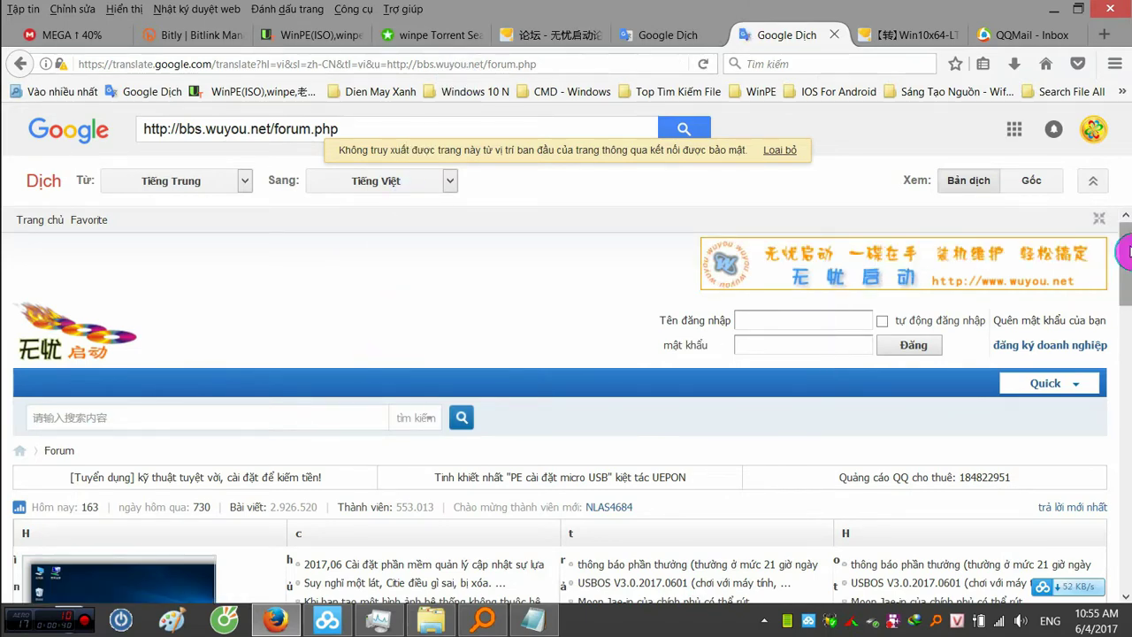
Log out with 退出 on the Win10x64 thread tab, then go to the QQMail tab.
{"action": "scroll", "coordinate": [1124, 282], "scroll_direction": "down", "scroll_amount": 3}
{"action": "scroll", "coordinate": [1124, 281], "scroll_direction": "up", "scroll_amount": 3}
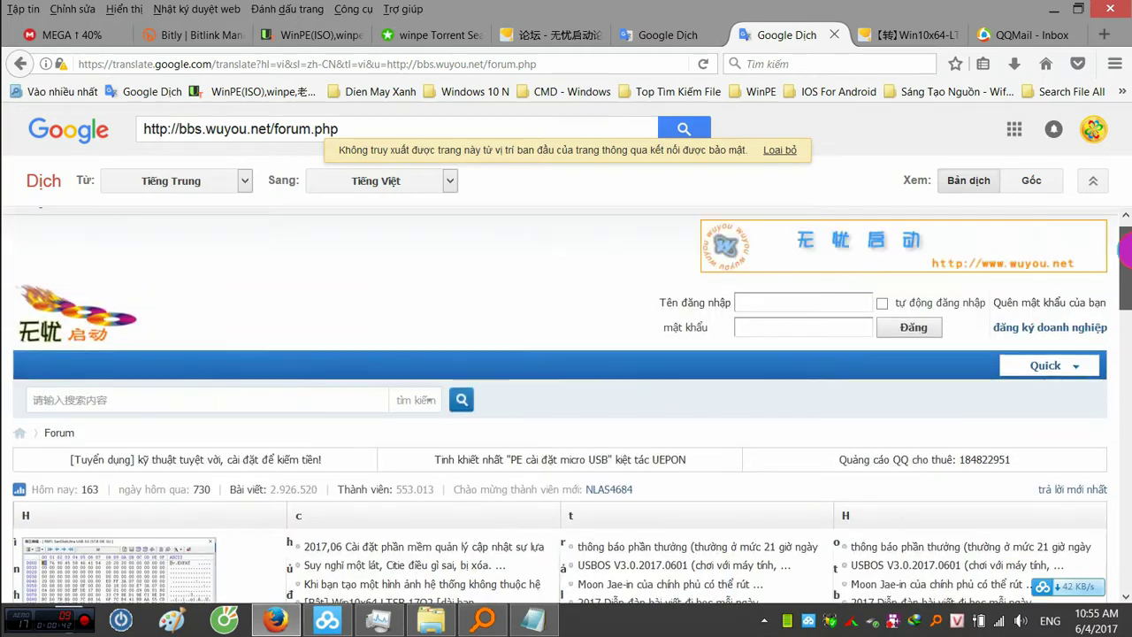
{"action": "left_click", "coordinate": [924, 36]}
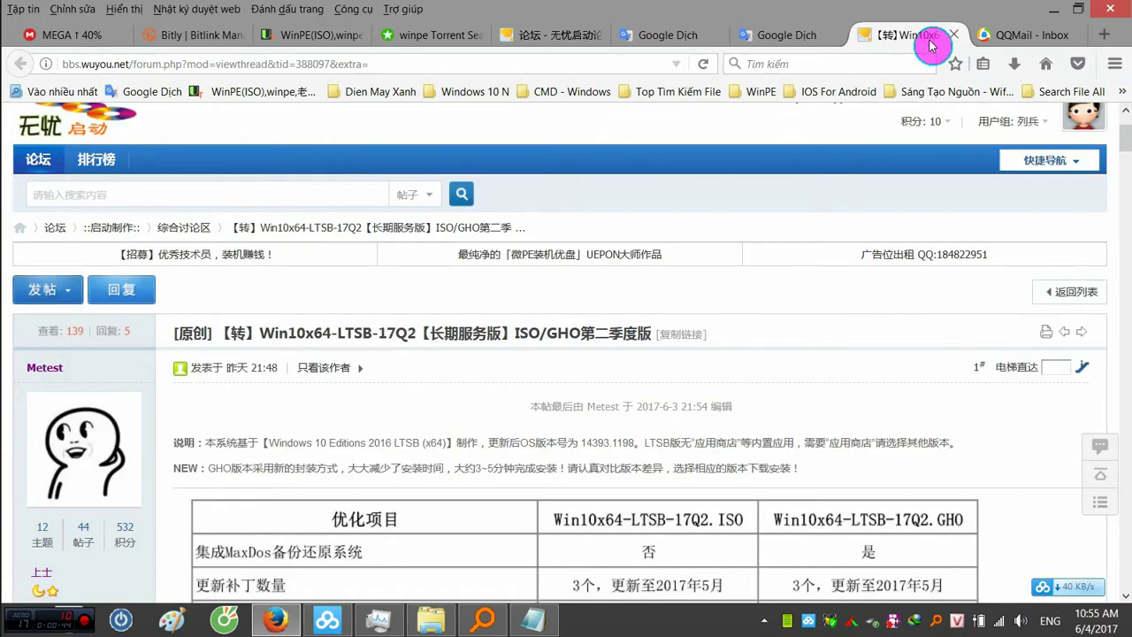
{"action": "scroll", "coordinate": [873, 214], "scroll_direction": "up", "scroll_amount": 3}
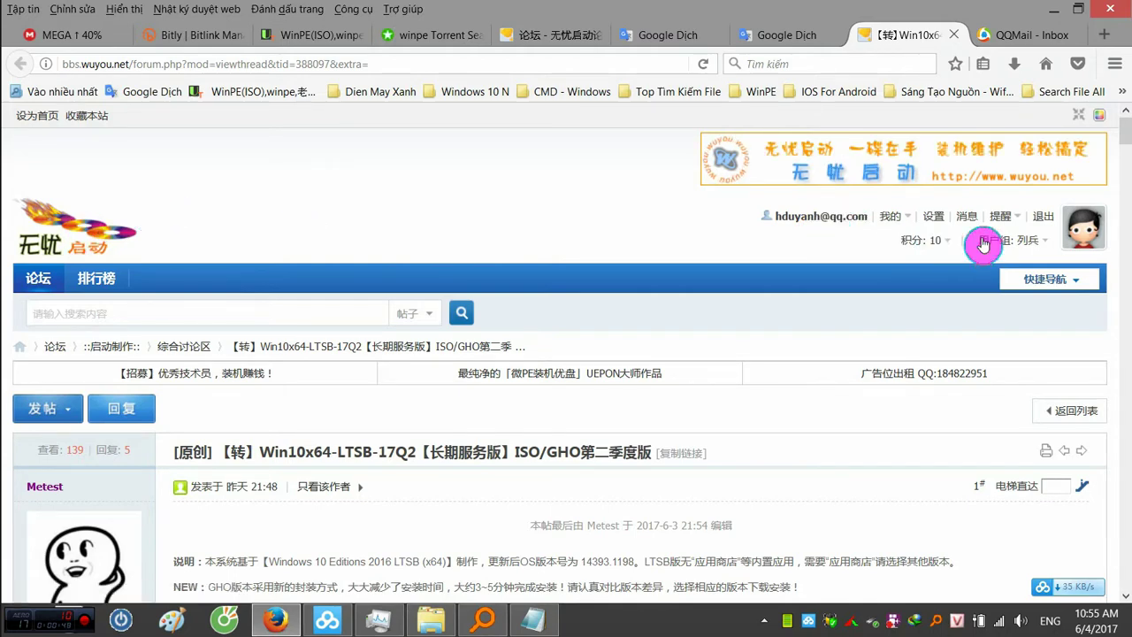
{"action": "left_click", "coordinate": [1052, 224]}
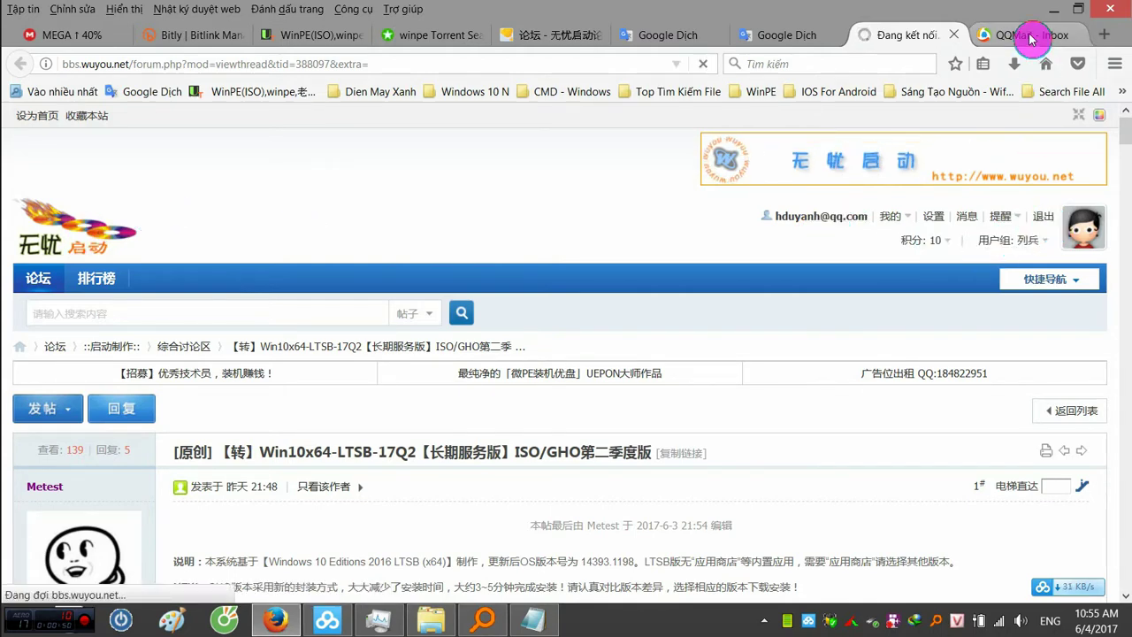
{"action": "left_click", "coordinate": [1030, 35]}
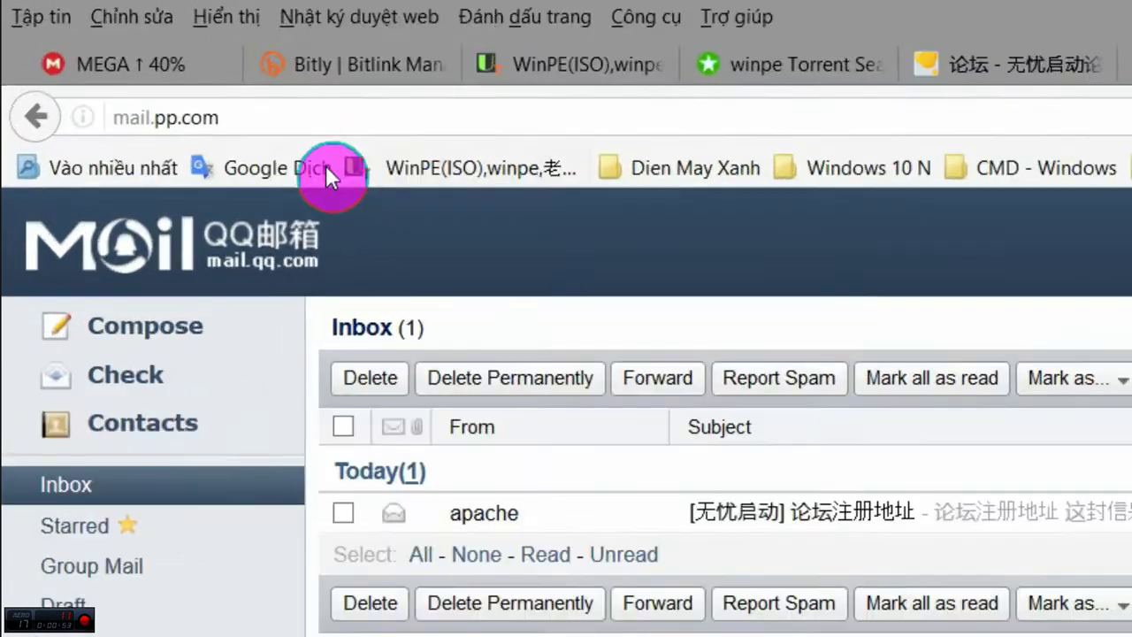
Select the mail site address, then return to the Google Dich tab with the translated forum homepage.
{"action": "left_click", "coordinate": [237, 114]}
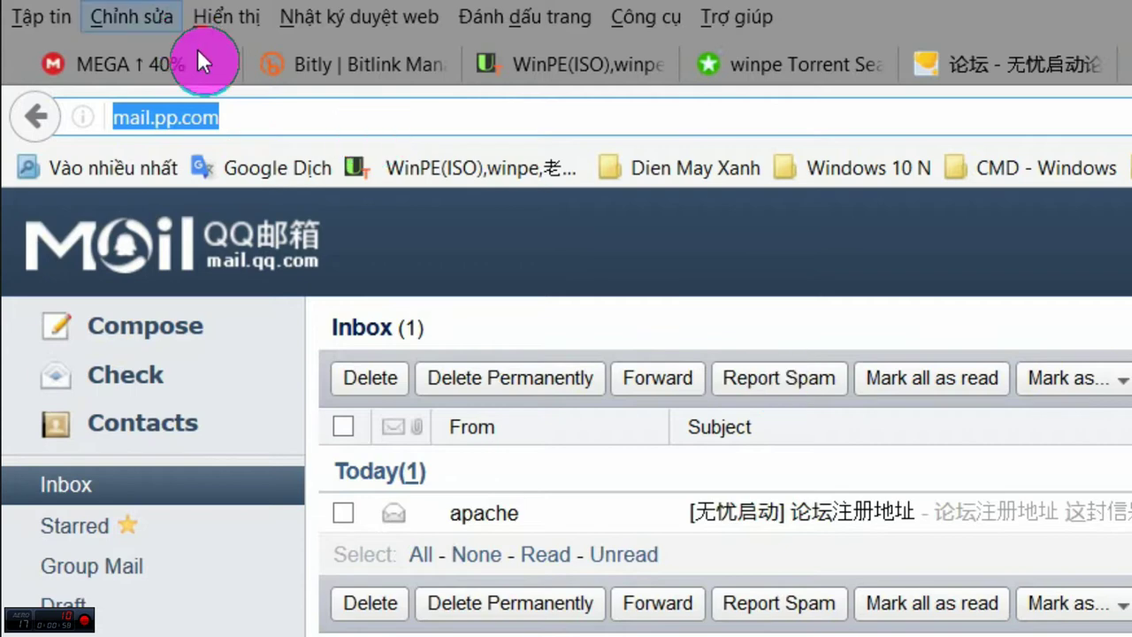
{"action": "left_click", "coordinate": [268, 117]}
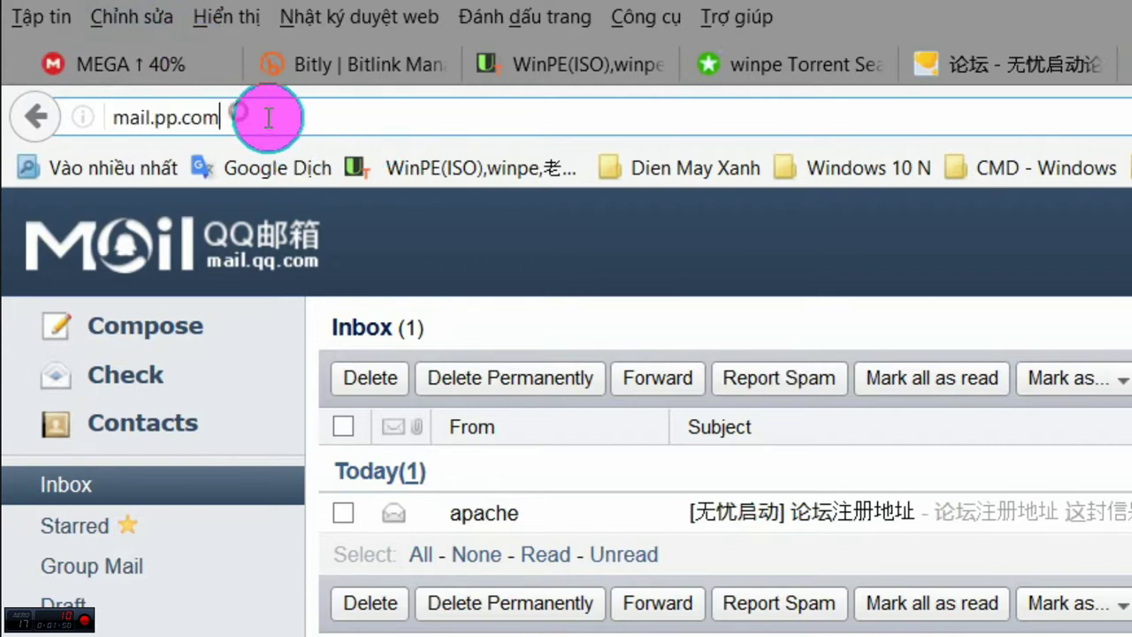
{"action": "left_click_drag", "start_coordinate": [268, 118], "coordinate": [56, 113]}
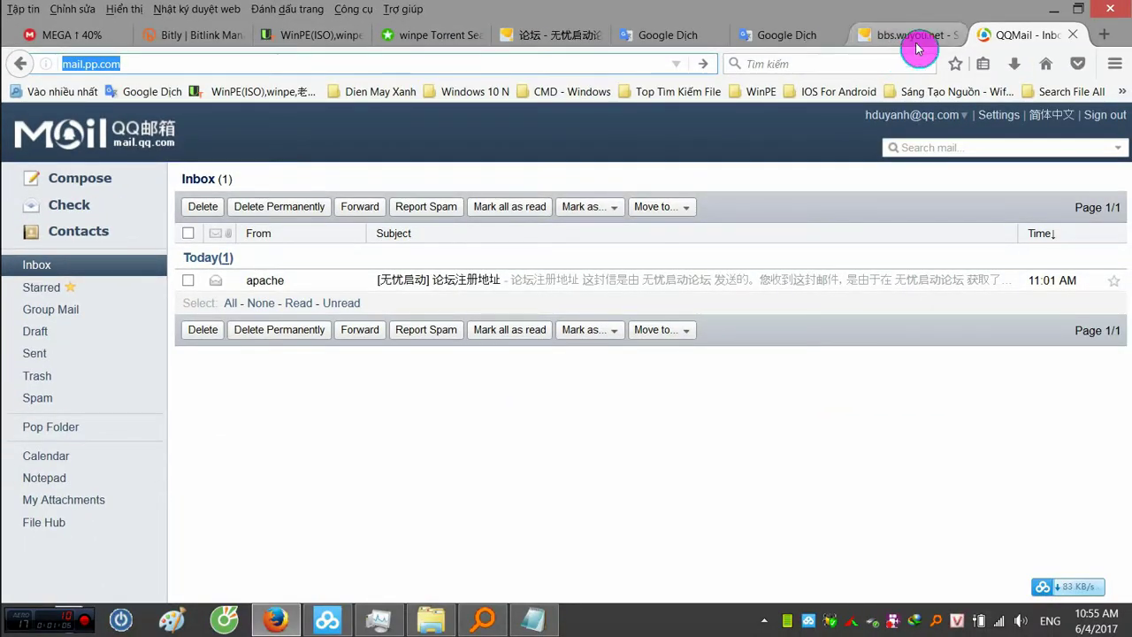
{"action": "left_click", "coordinate": [790, 42]}
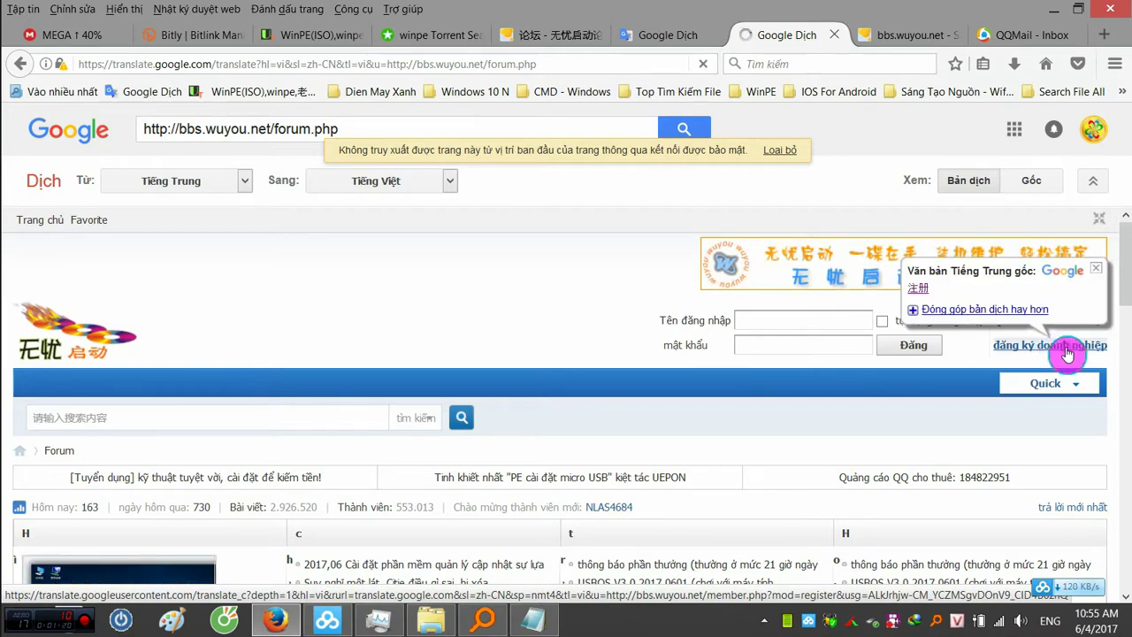
Trim the error tab's URL to bbs.wuyou.net/ and open the 注册 registration page.
{"action": "left_click", "coordinate": [915, 38]}
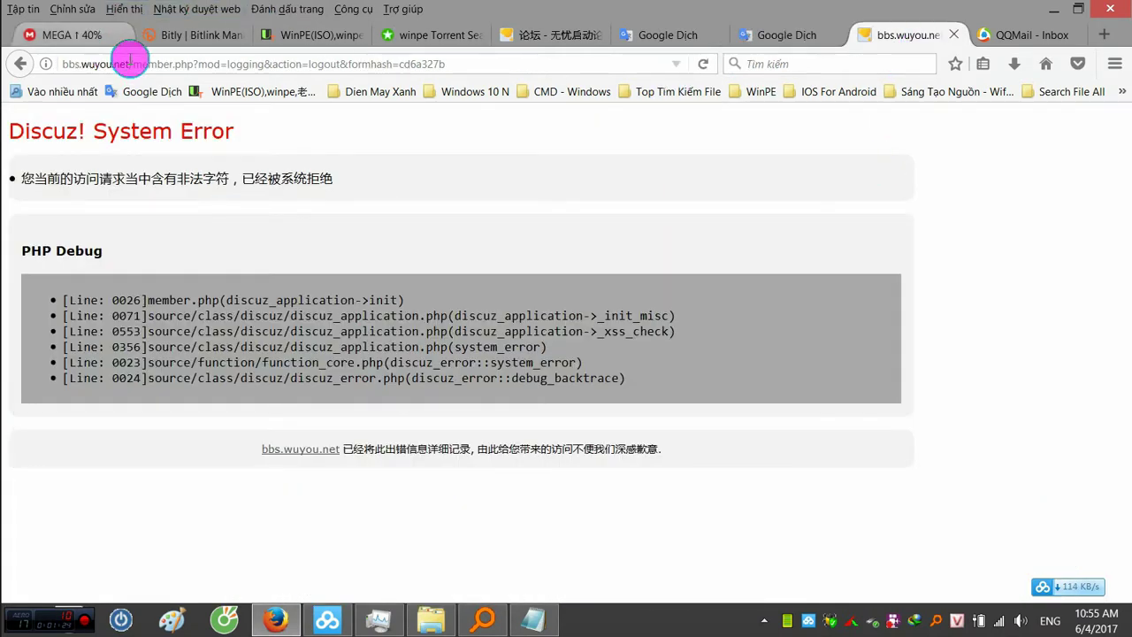
{"action": "left_click_drag", "start_coordinate": [161, 62], "coordinate": [783, 64]}
{"action": "key", "text": "BackSpace"}
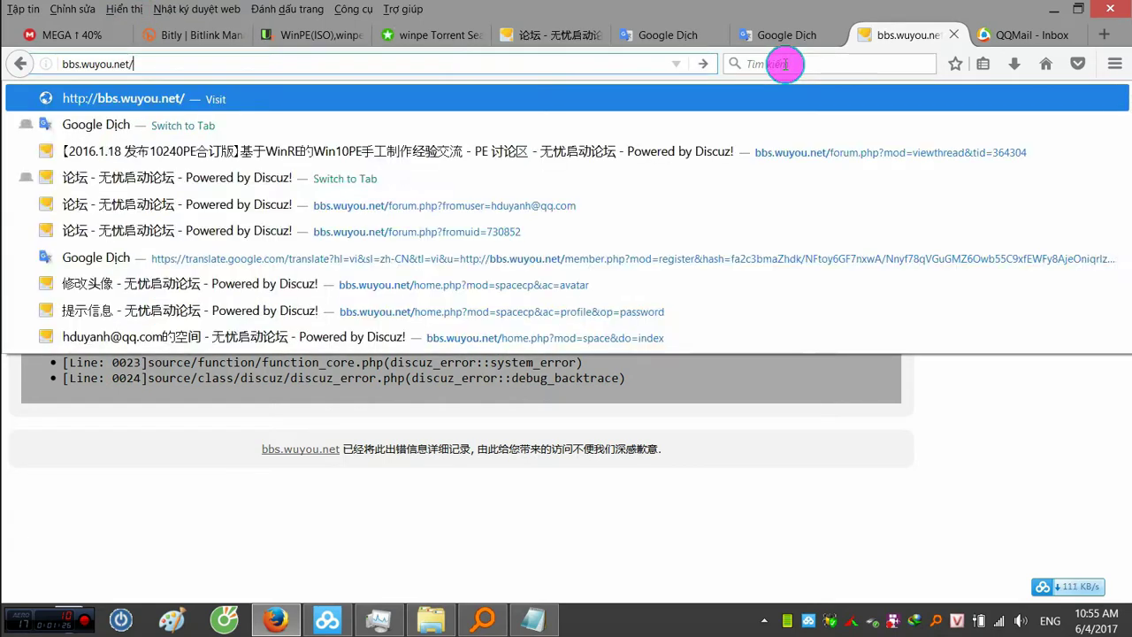
{"action": "key", "text": "Return"}
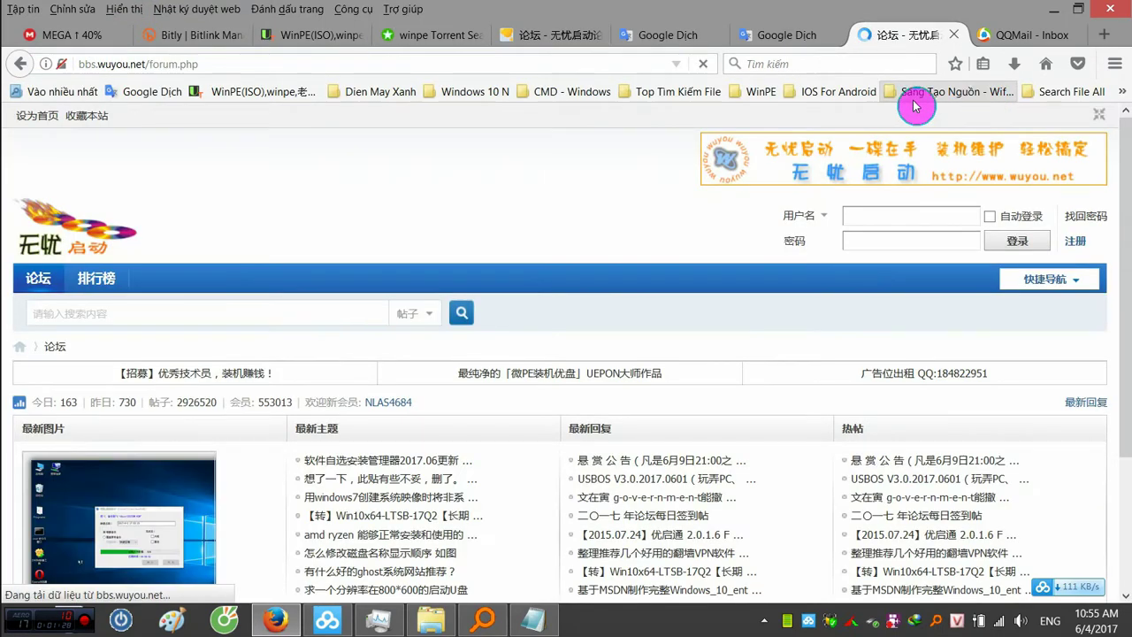
{"action": "left_click", "coordinate": [1087, 247]}
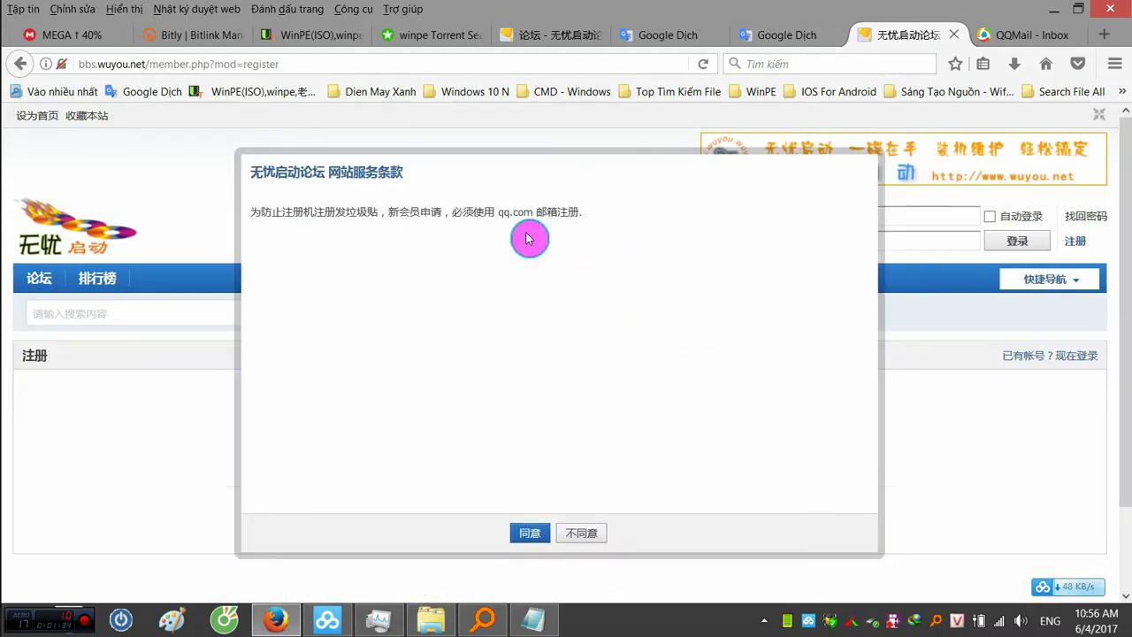
Read the service terms in Chinese and translated tabs, and accept them with 同意.
{"action": "left_click", "coordinate": [592, 209]}
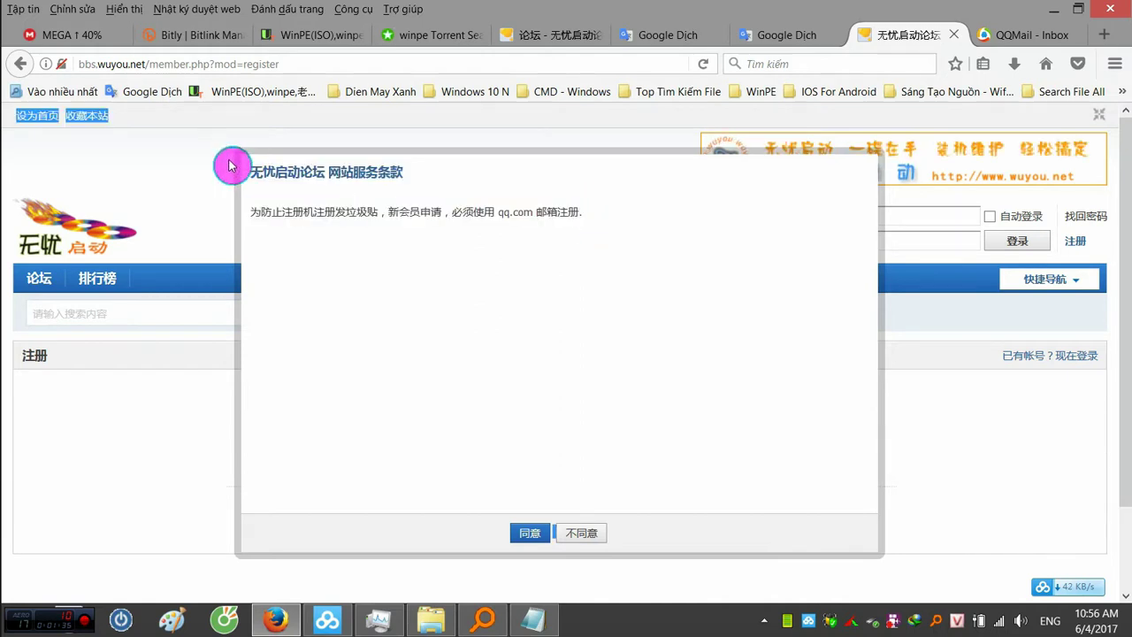
{"action": "left_click_drag", "start_coordinate": [580, 212], "coordinate": [245, 172]}
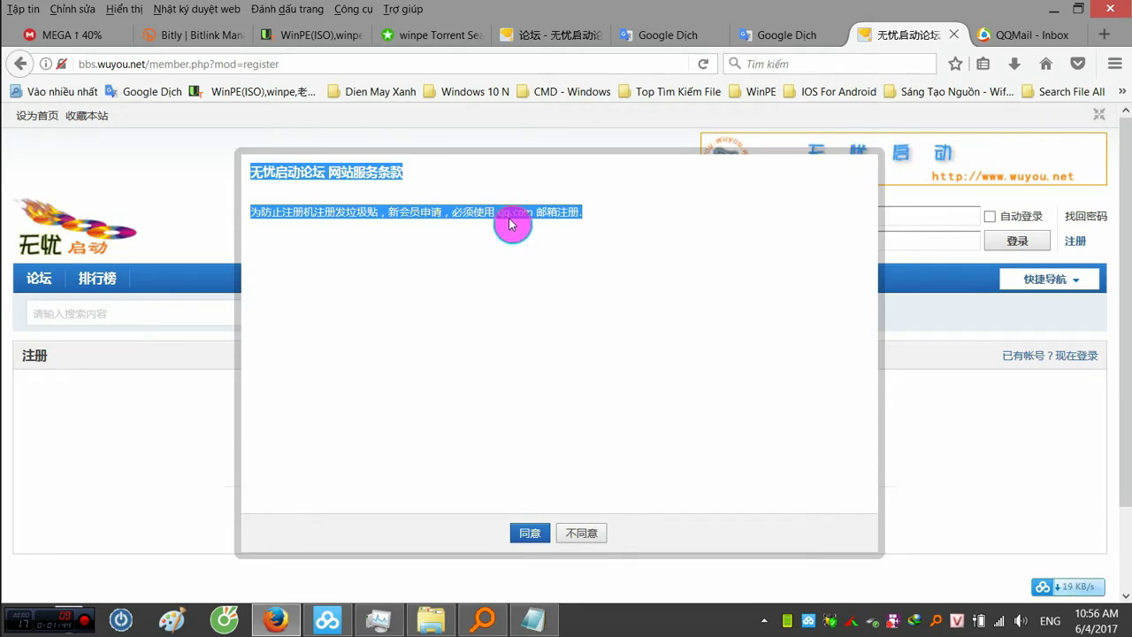
{"action": "left_click", "coordinate": [803, 34]}
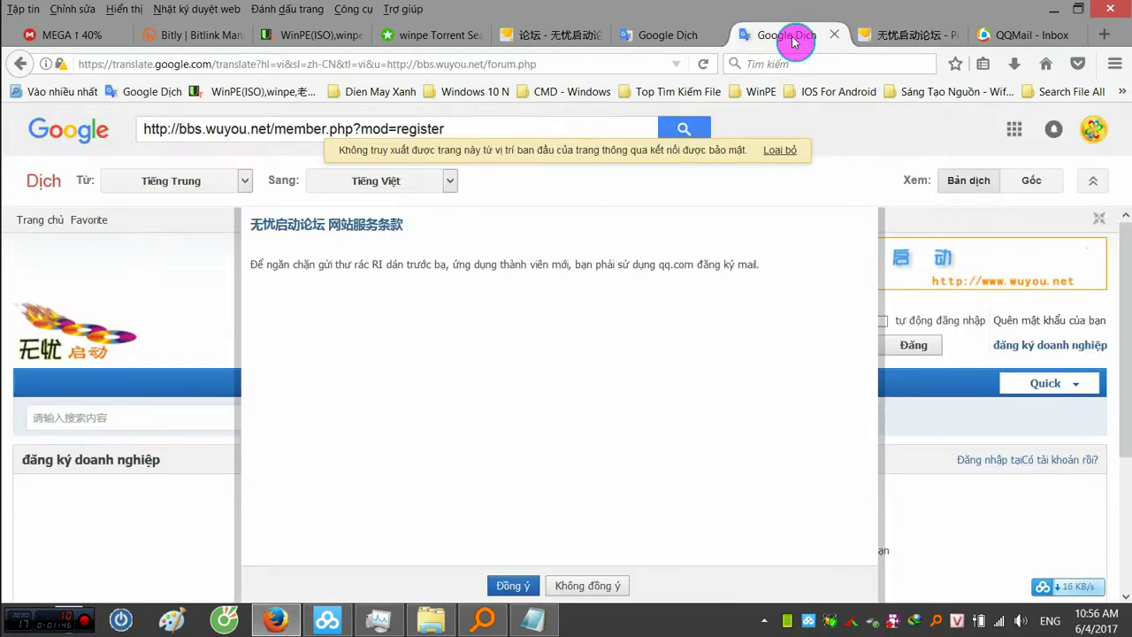
{"action": "left_click_drag", "start_coordinate": [778, 263], "coordinate": [252, 239]}
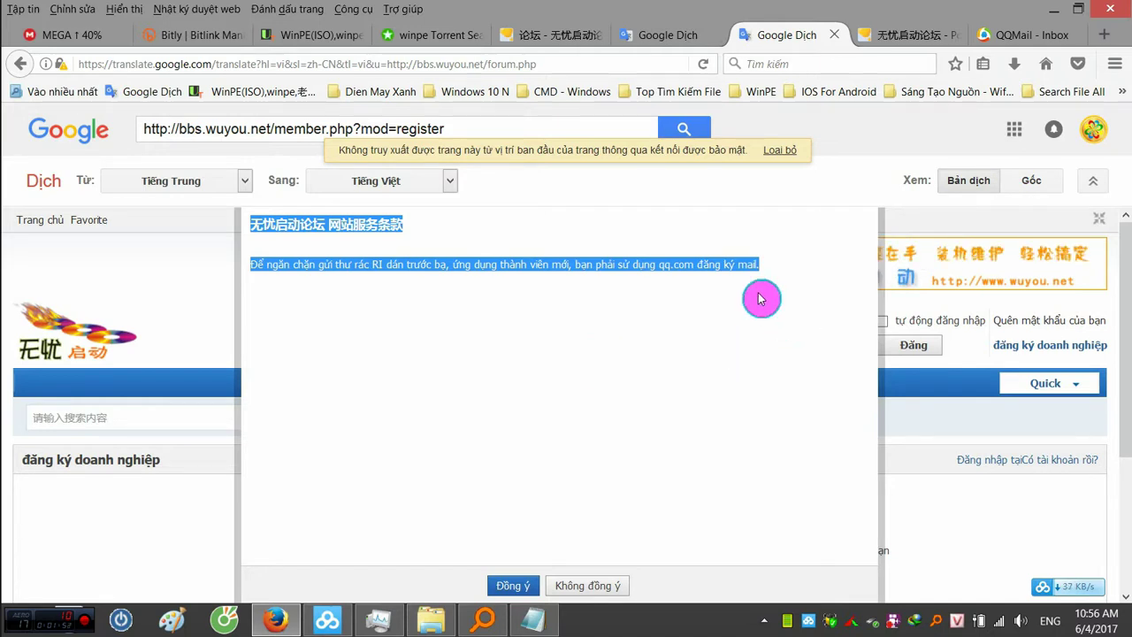
{"action": "left_click", "coordinate": [558, 552]}
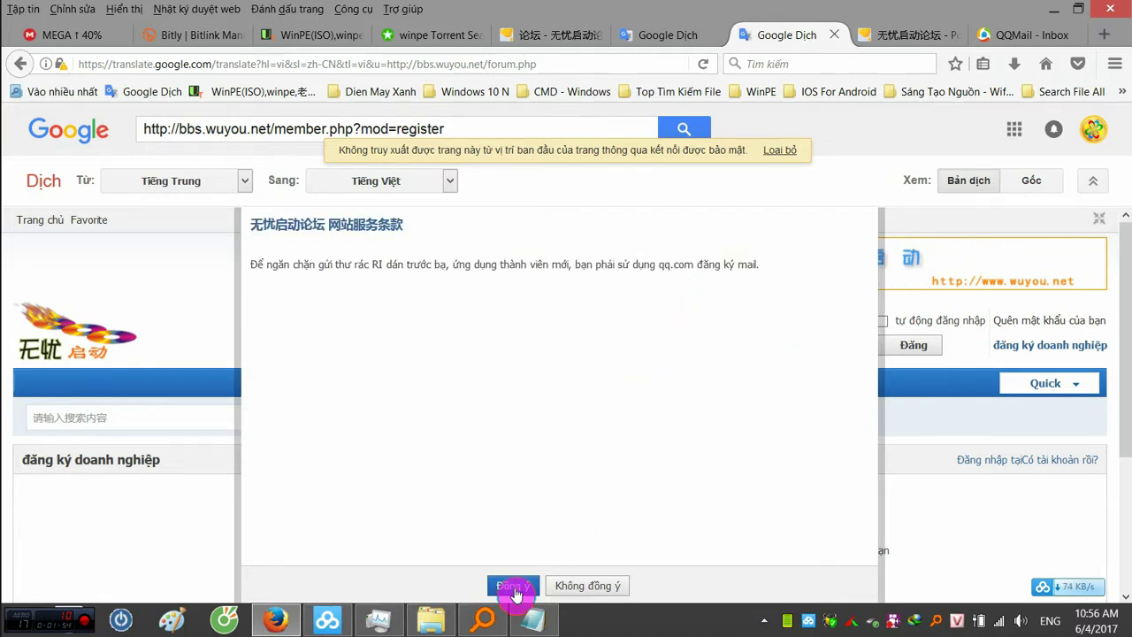
{"action": "left_click", "coordinate": [513, 585]}
{"action": "left_click", "coordinate": [906, 37]}
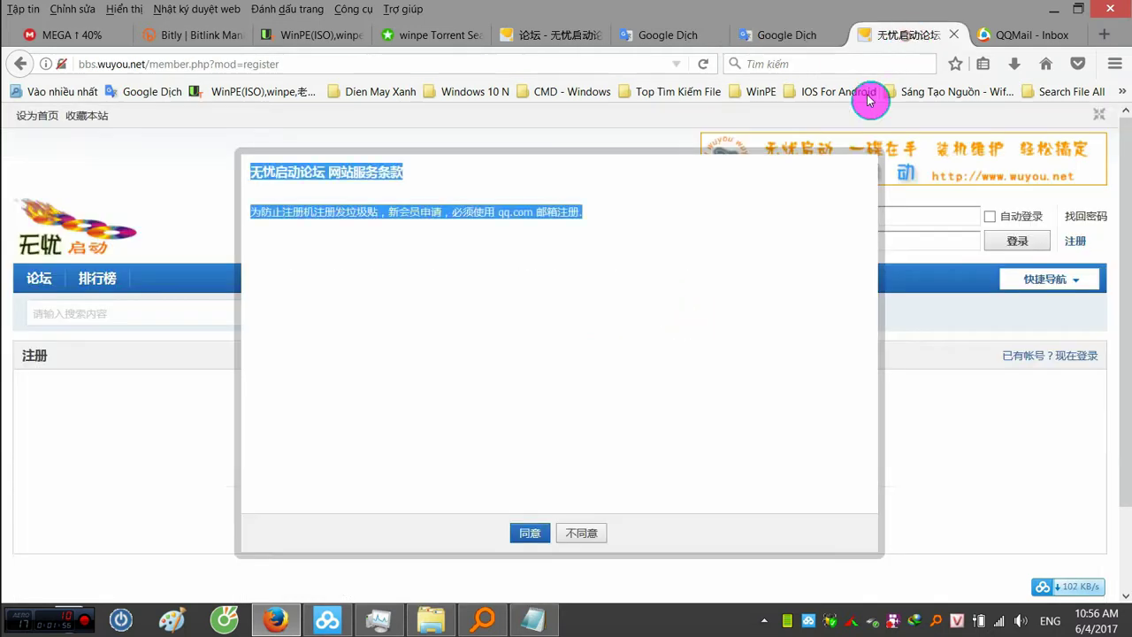
{"action": "left_click", "coordinate": [528, 531]}
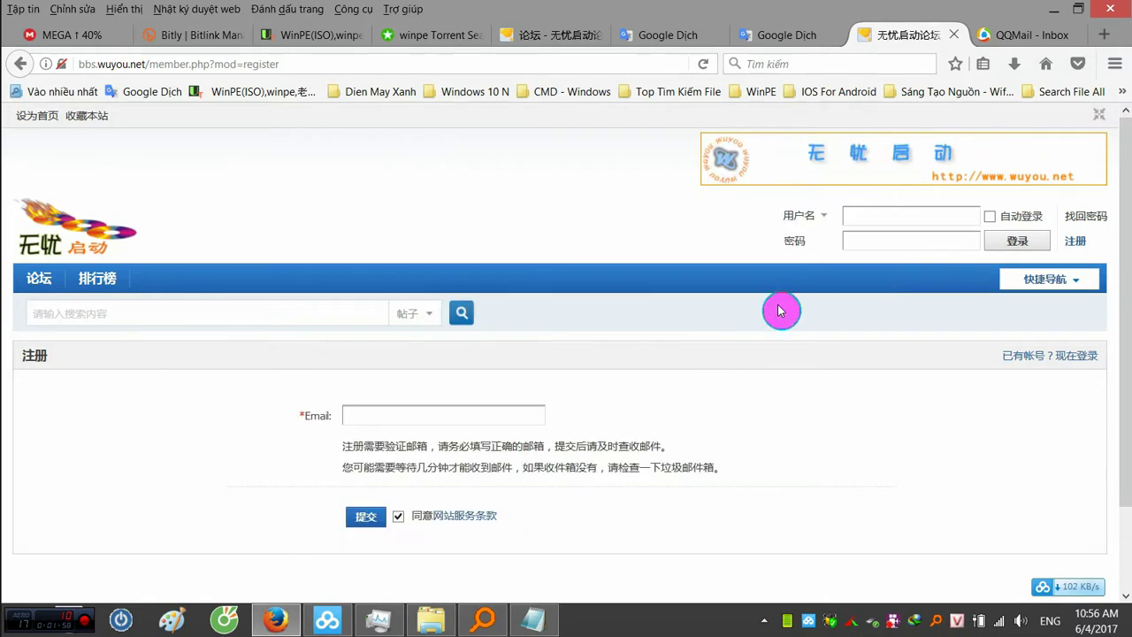
Focus the Email field, scroll through the translated sign-up form, then return to QQ Mail.
{"action": "left_click", "coordinate": [485, 414]}
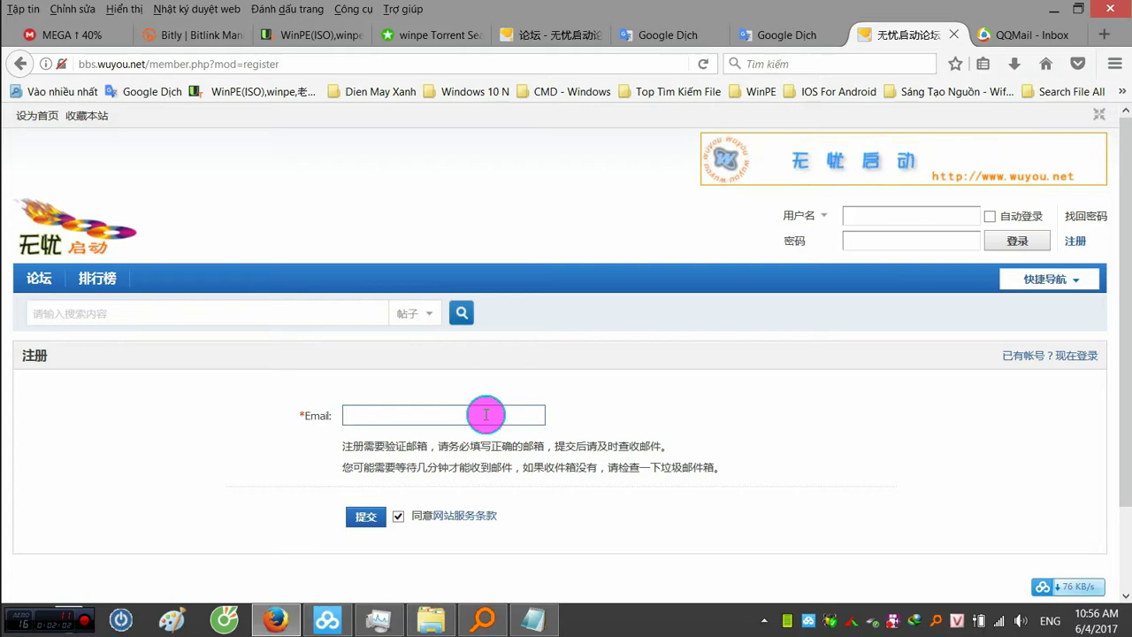
{"action": "left_click", "coordinate": [798, 36]}
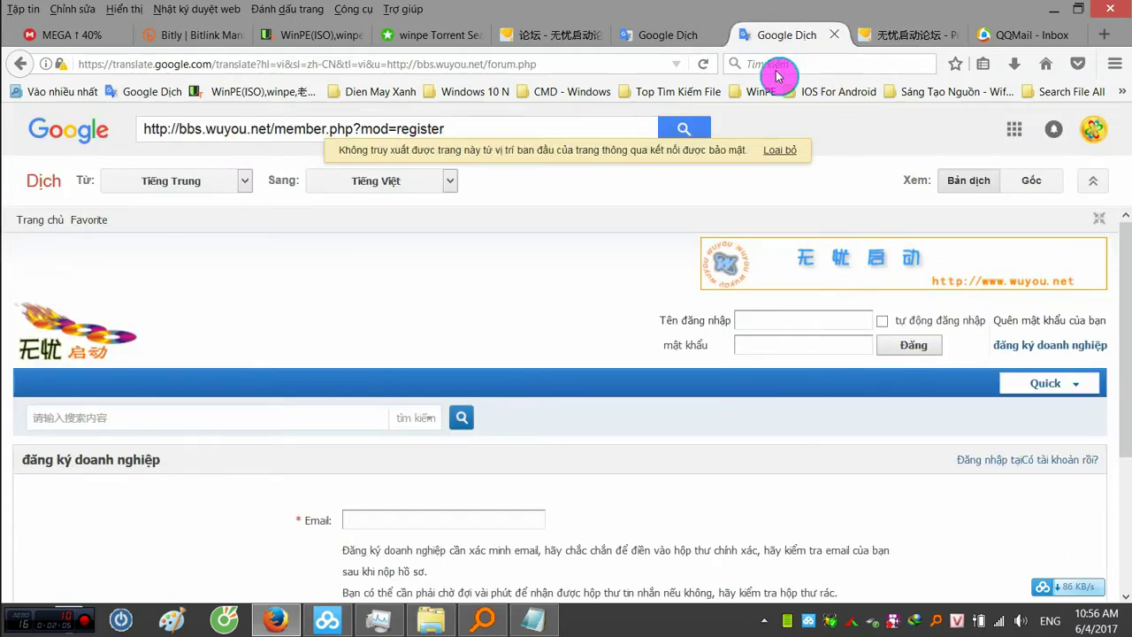
{"action": "scroll", "coordinate": [695, 336], "scroll_direction": "down", "scroll_amount": 3}
{"action": "scroll", "coordinate": [616, 416], "scroll_direction": "down", "scroll_amount": 1}
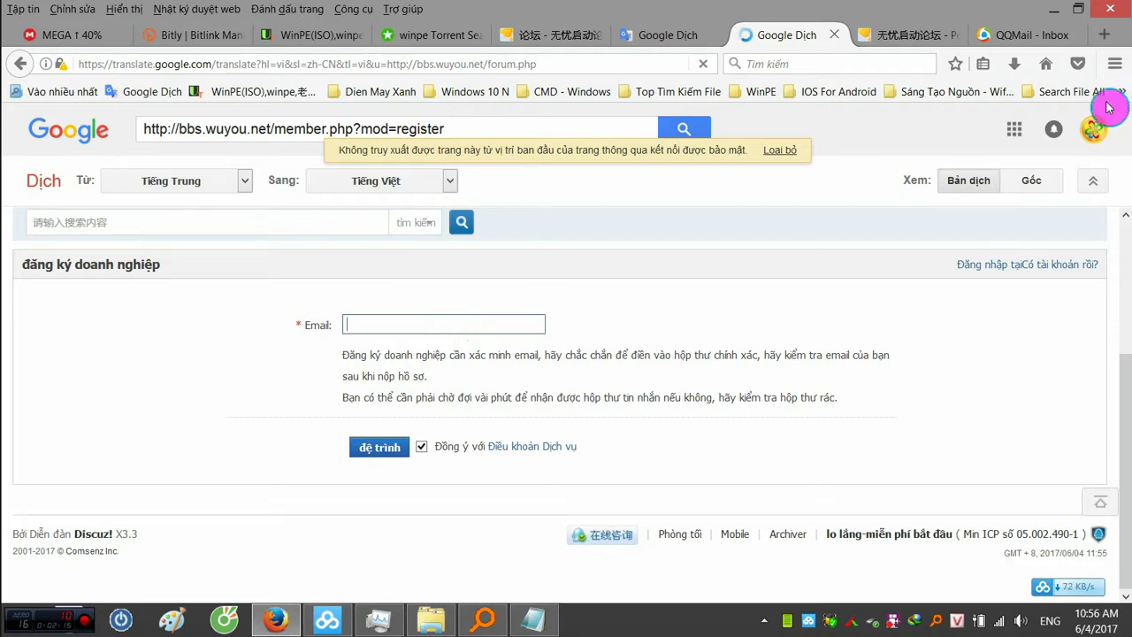
{"action": "left_click", "coordinate": [1026, 35]}
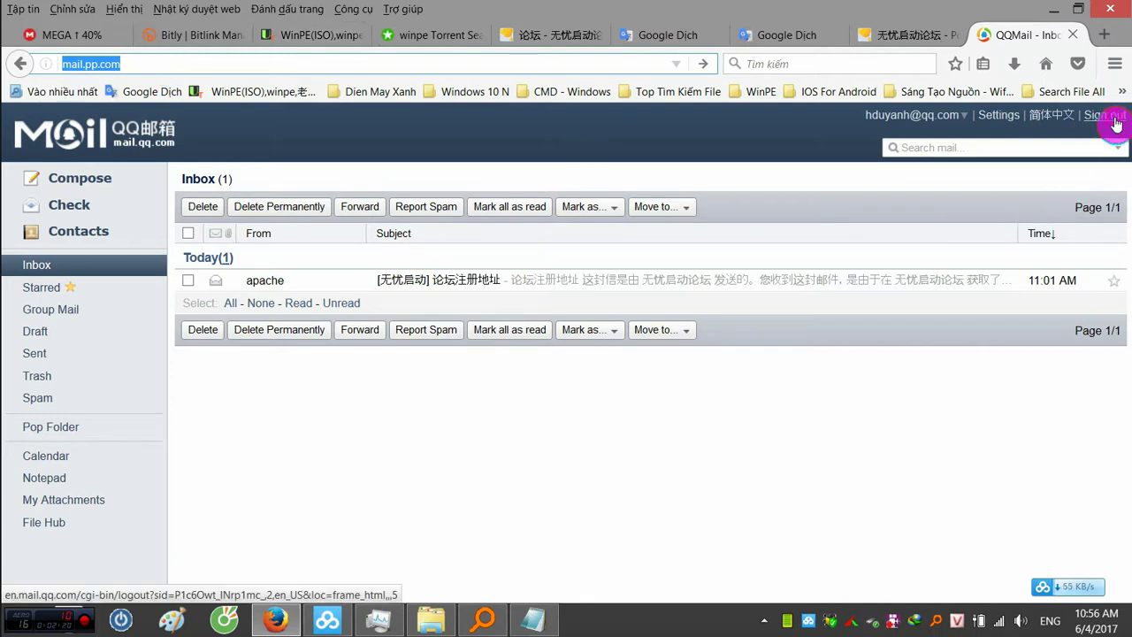
Choose 'Sign in again' on the QQ Mail signed-out notice to load the login page.
{"action": "left_click", "coordinate": [1114, 122]}
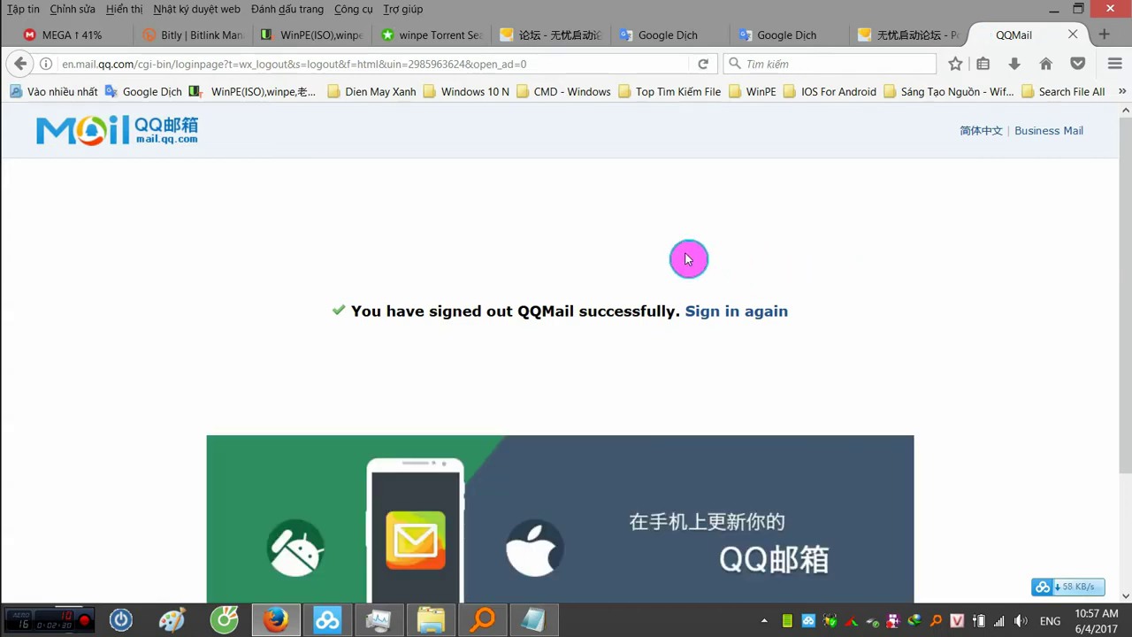
{"action": "scroll", "coordinate": [678, 257], "scroll_direction": "down", "scroll_amount": 3}
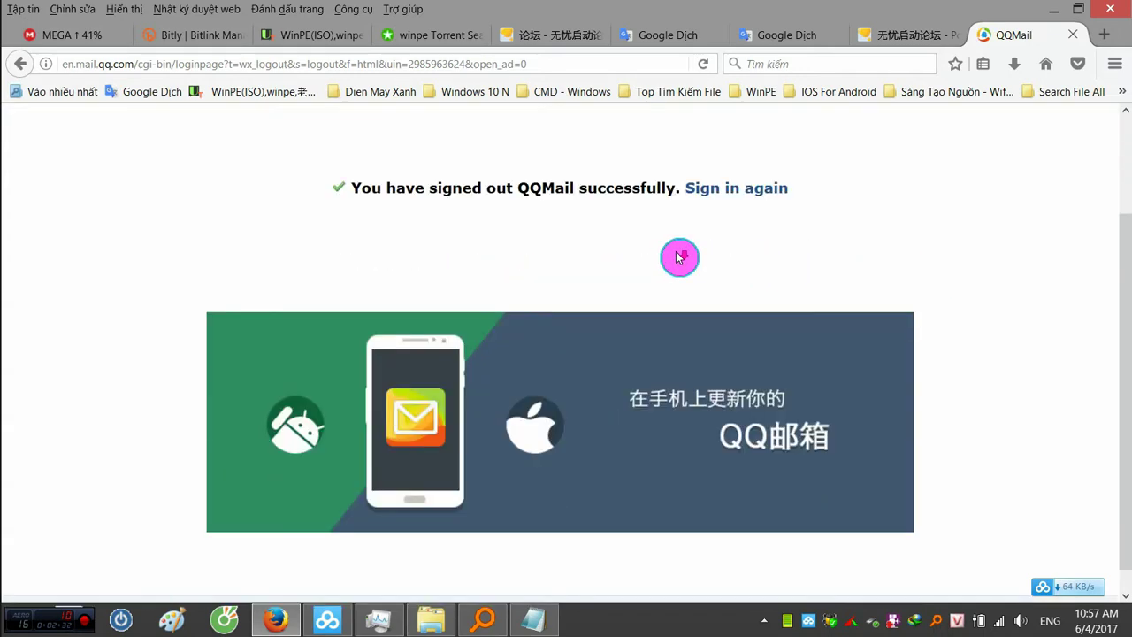
{"action": "scroll", "coordinate": [683, 256], "scroll_direction": "up", "scroll_amount": 3}
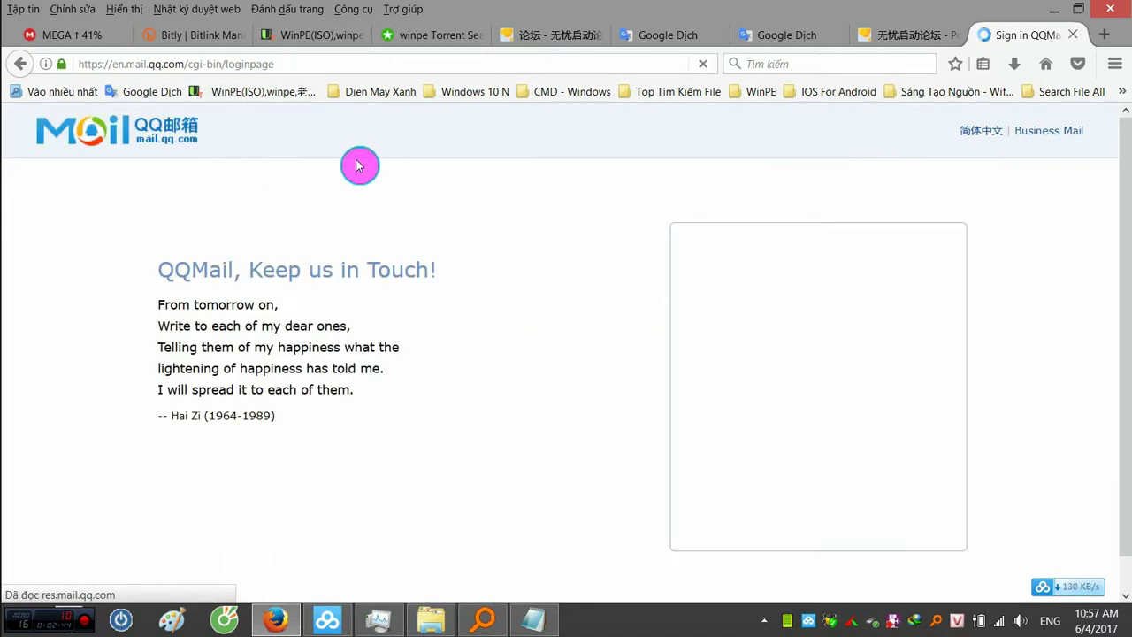
Start a new QQ account sign-up and close the old 'Sign in QQMail' tab.
{"action": "scroll", "coordinate": [219, 248], "scroll_direction": "down", "scroll_amount": 2}
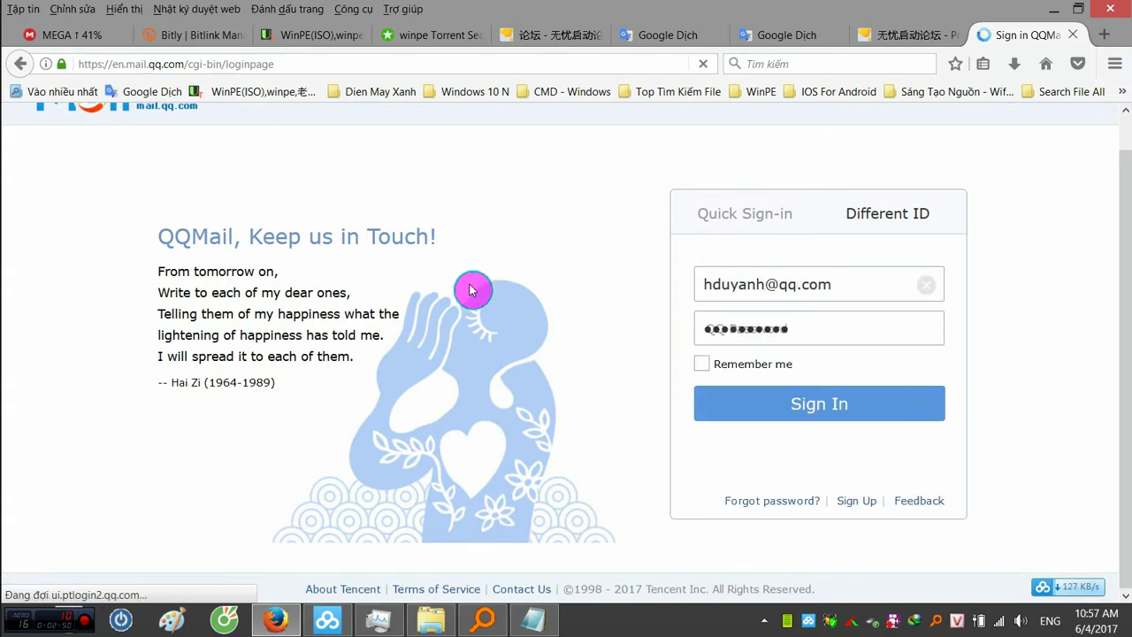
{"action": "left_click", "coordinate": [858, 502]}
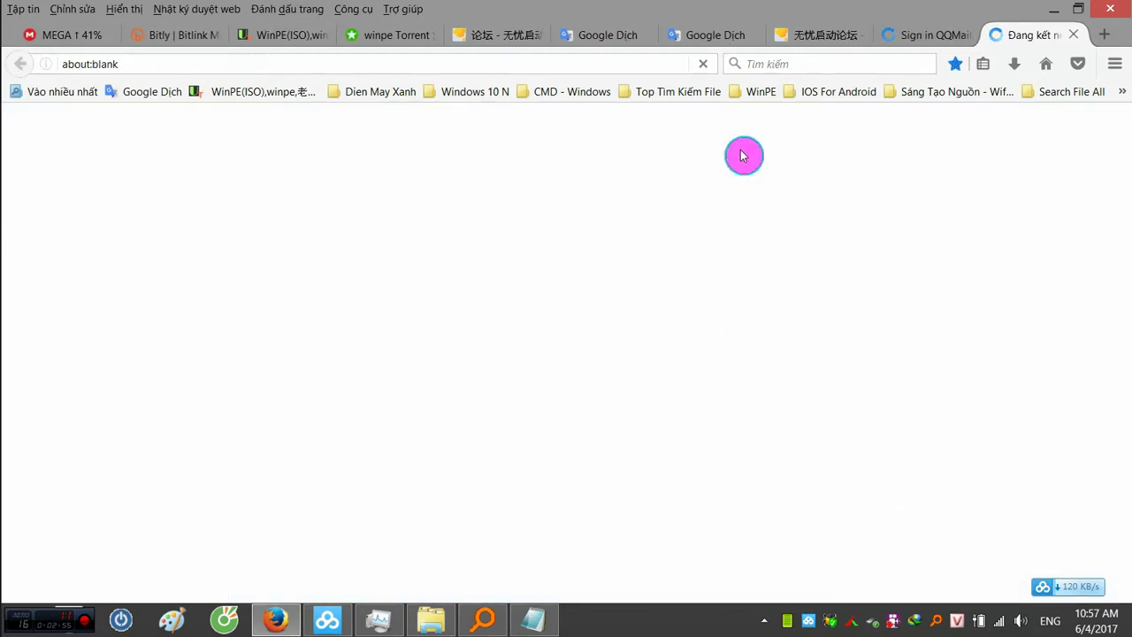
{"action": "left_click", "coordinate": [932, 40]}
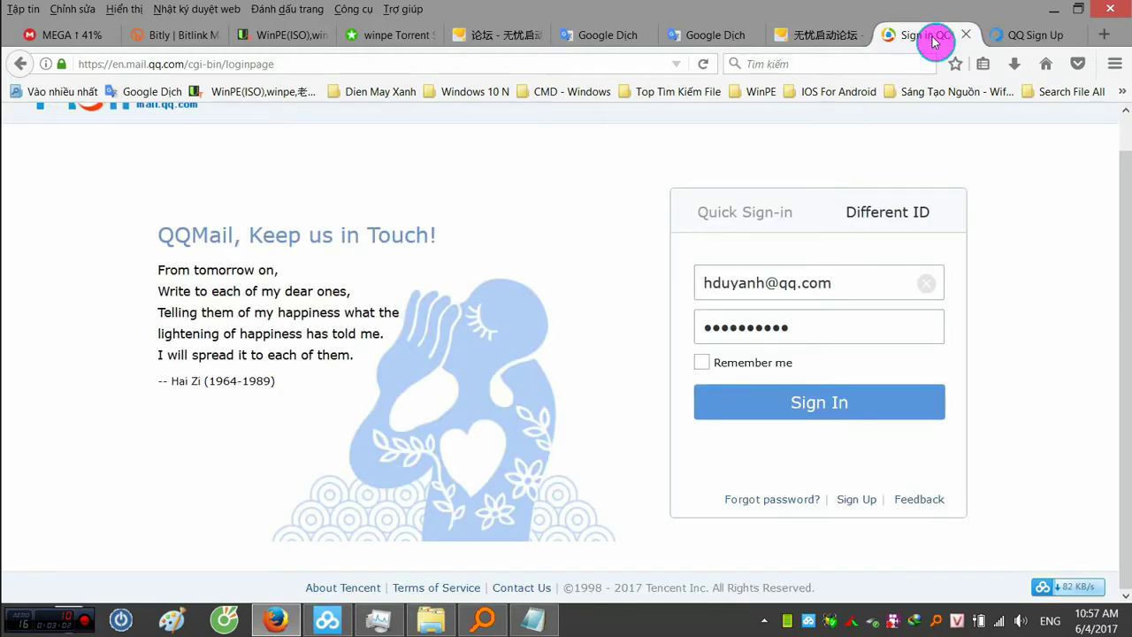
{"action": "left_click", "coordinate": [971, 35]}
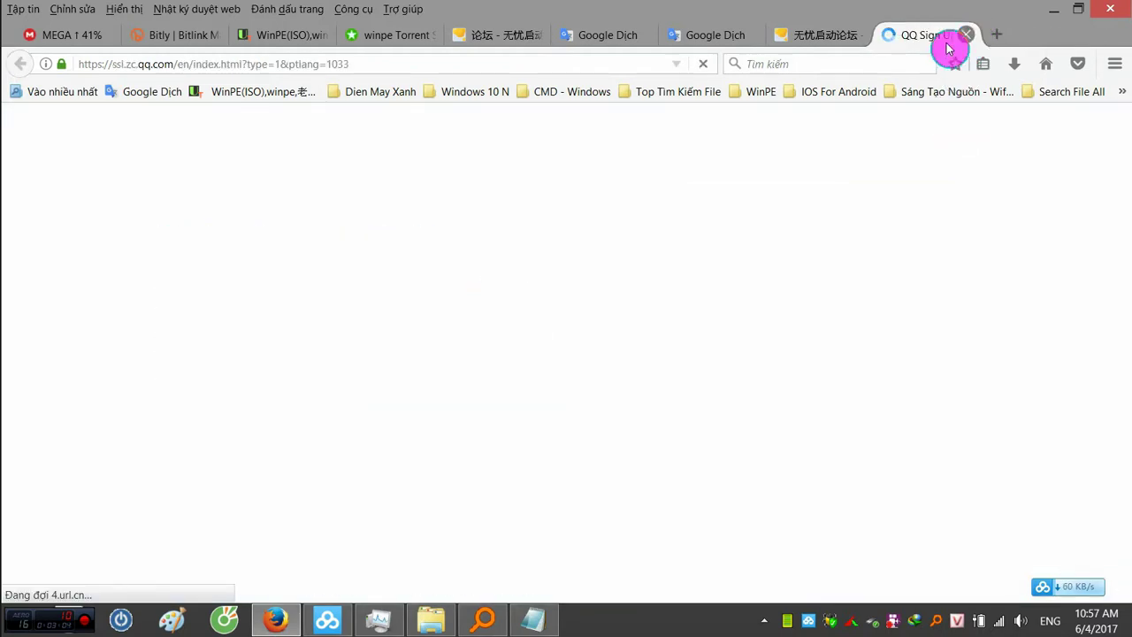
{"action": "left_click", "coordinate": [1061, 589]}
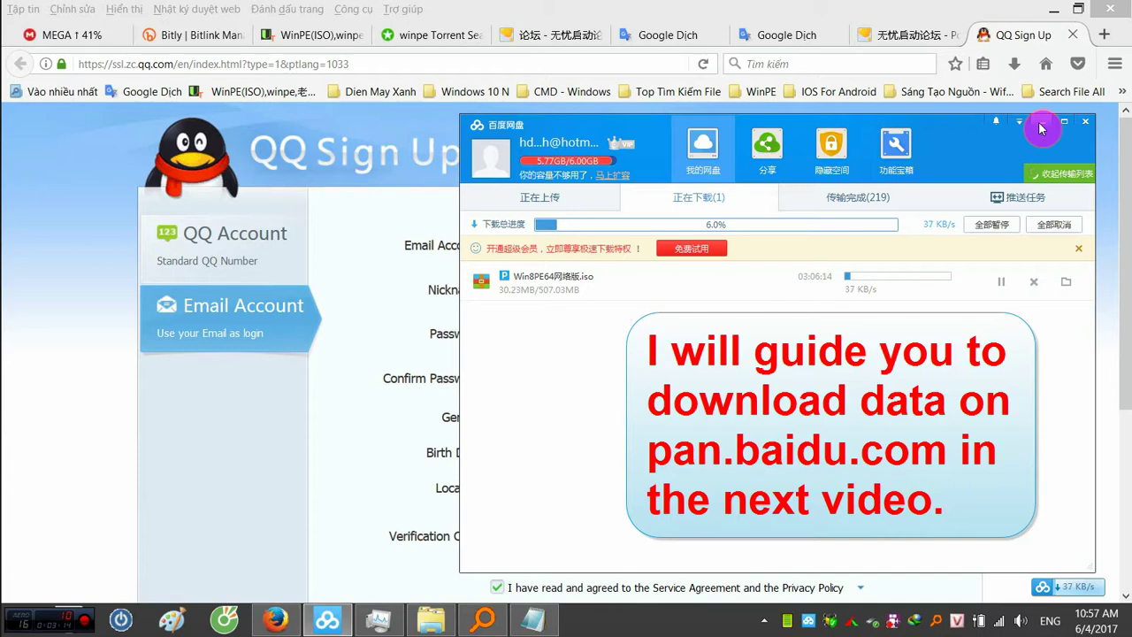
{"action": "left_click", "coordinate": [1039, 129]}
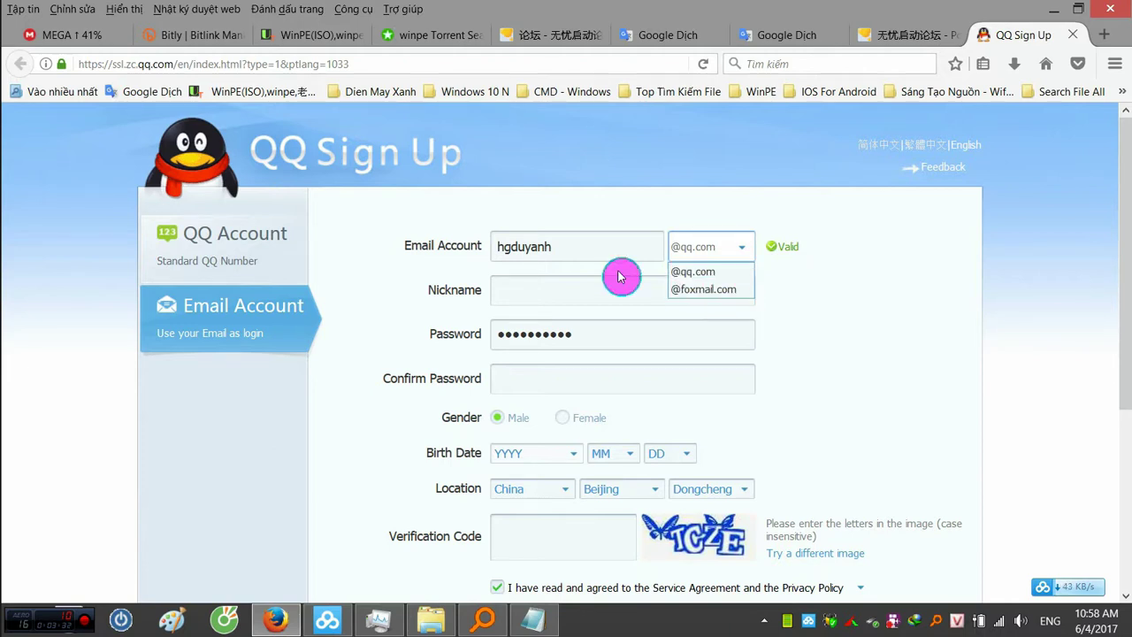
{"action": "left_click", "coordinate": [675, 247]}
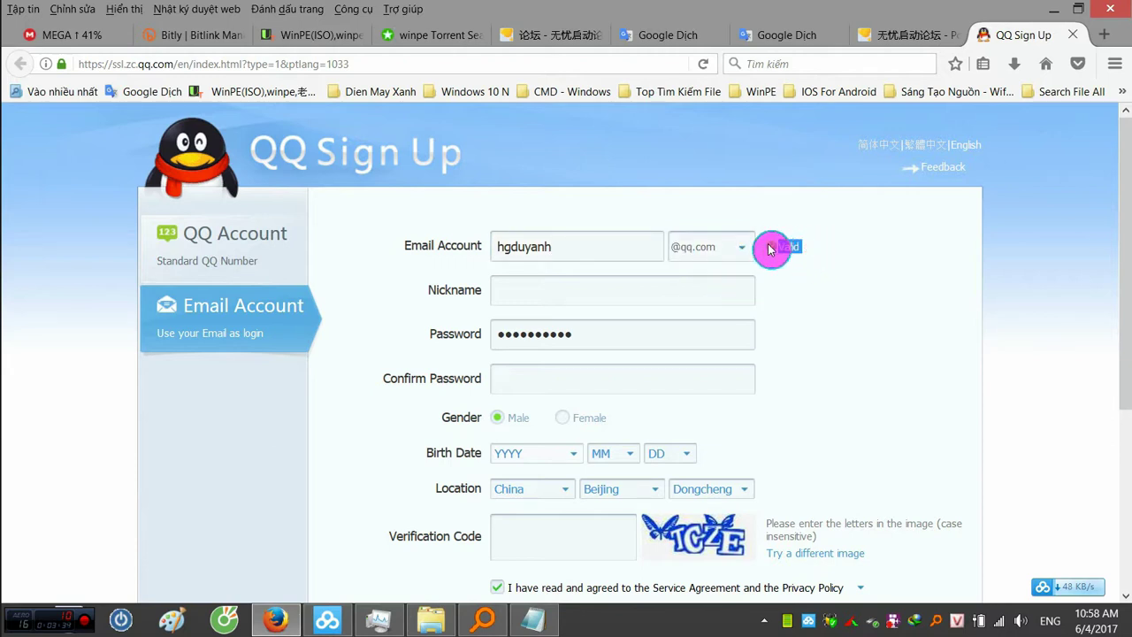
{"action": "key", "text": "shift+Tab"}
{"action": "left_click", "coordinate": [612, 286]}
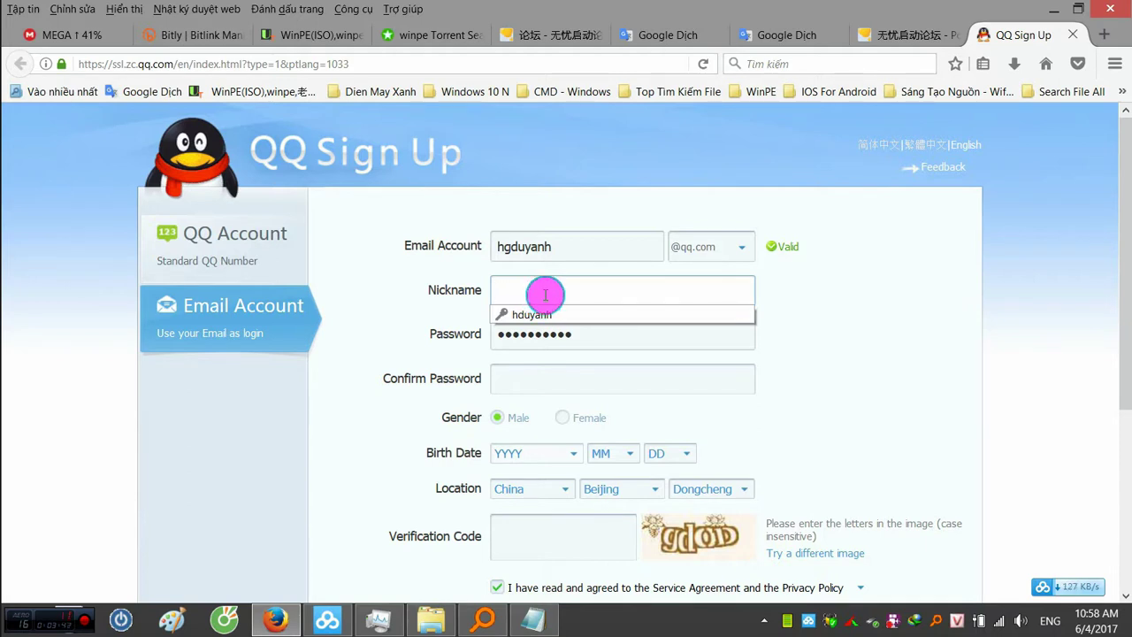
{"action": "type", "text": "hgduyanh"}
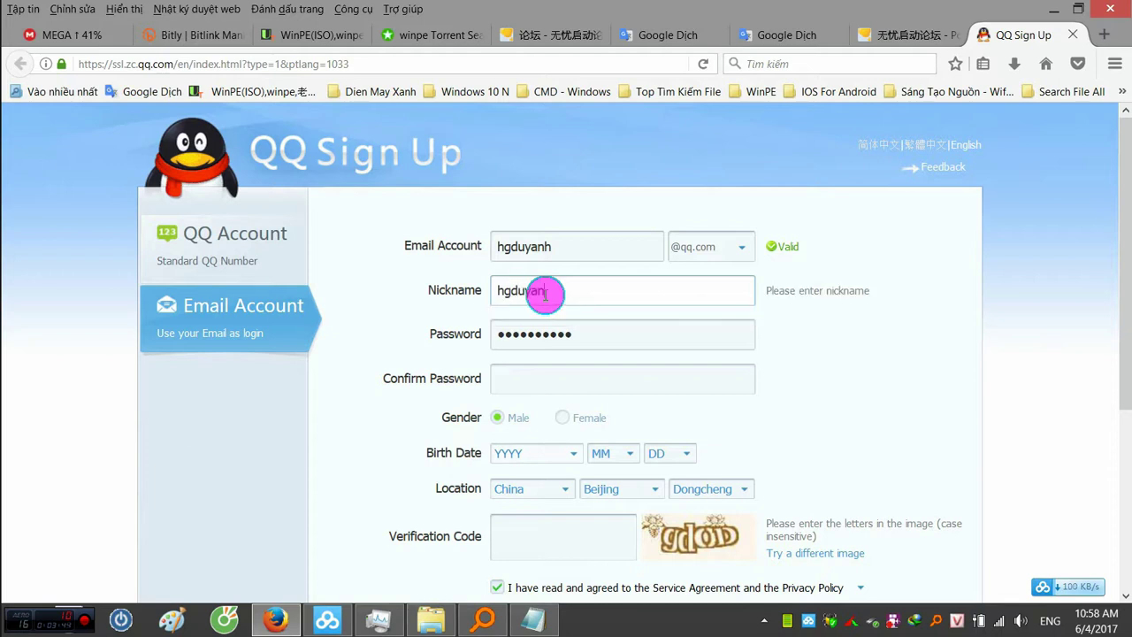
Enter the password and its confirmation, and leave gender set to Male.
{"action": "left_click", "coordinate": [607, 331]}
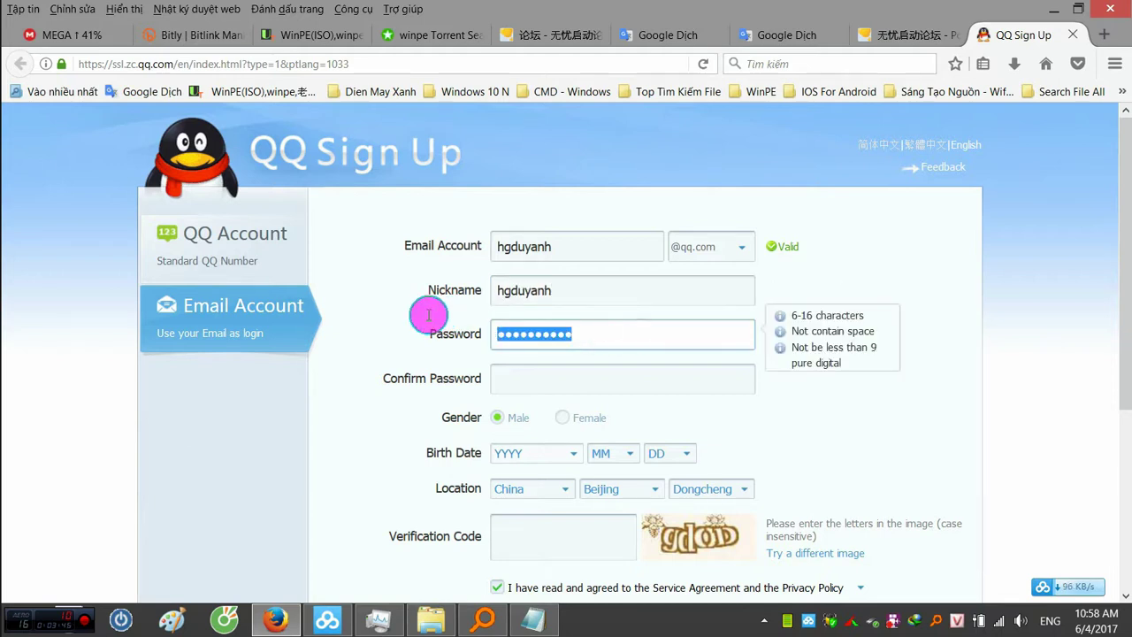
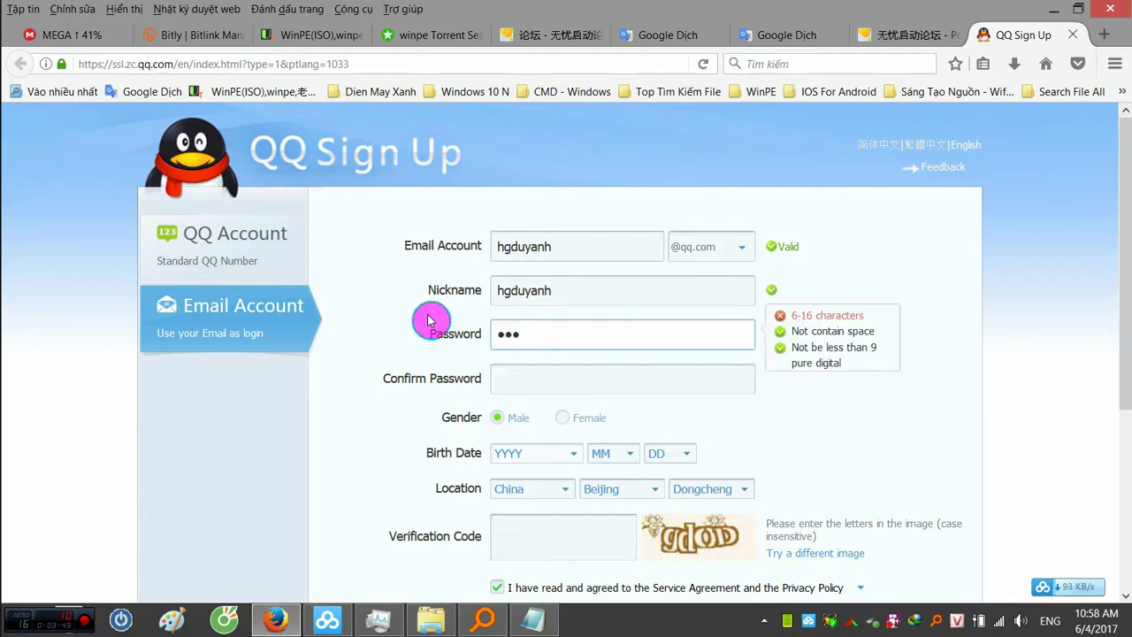
{"action": "key", "text": "Tab"}
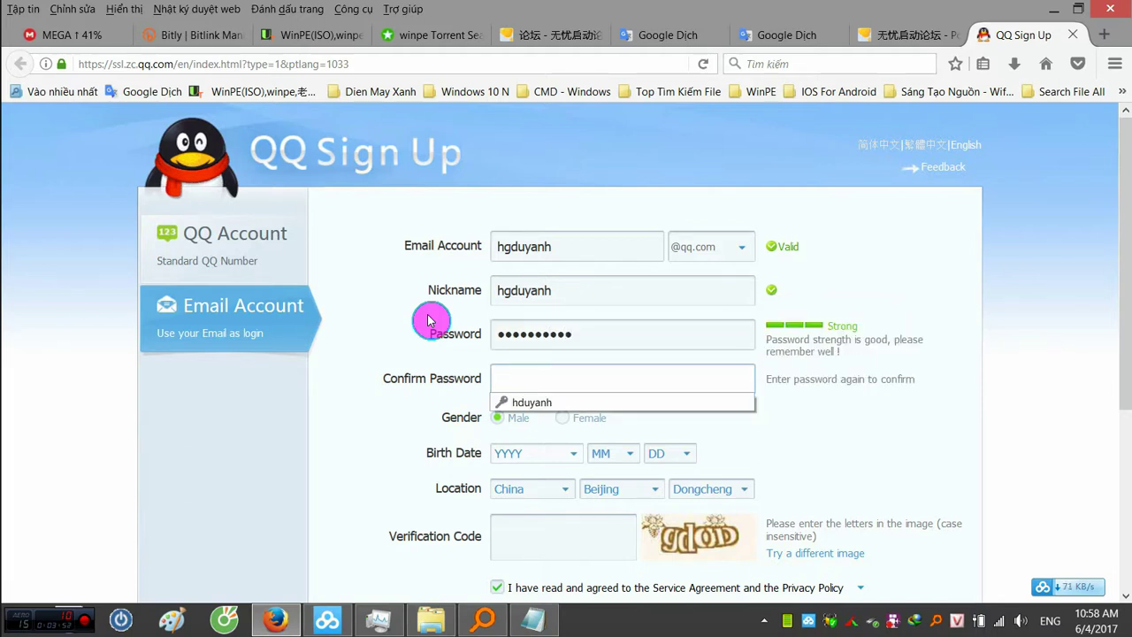
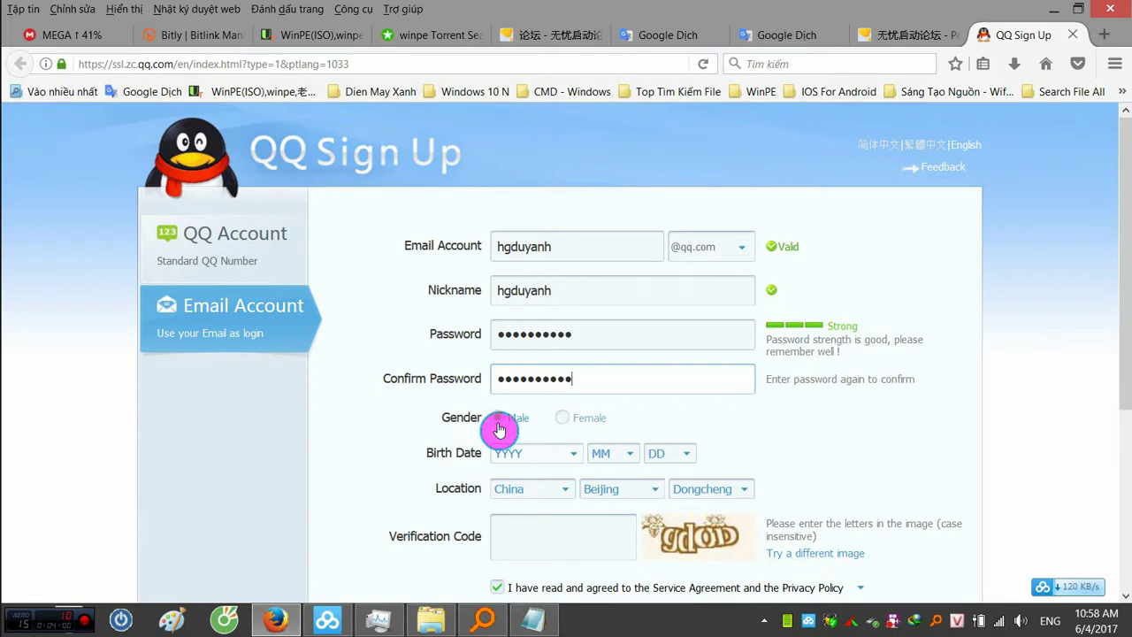
{"action": "left_click", "coordinate": [564, 420]}
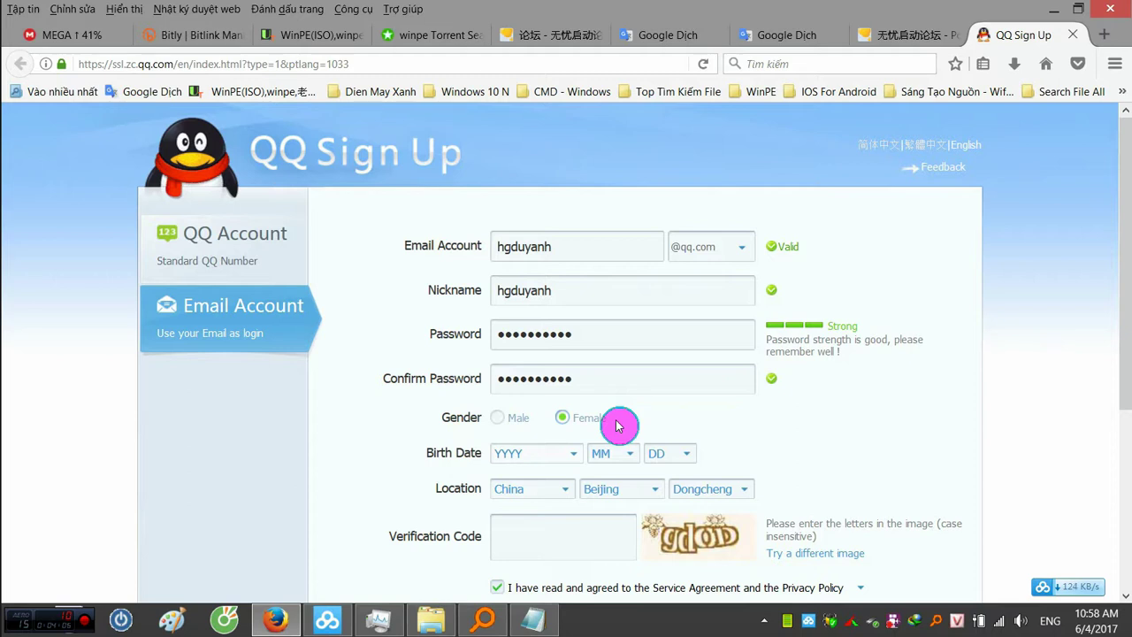
{"action": "left_click", "coordinate": [498, 421]}
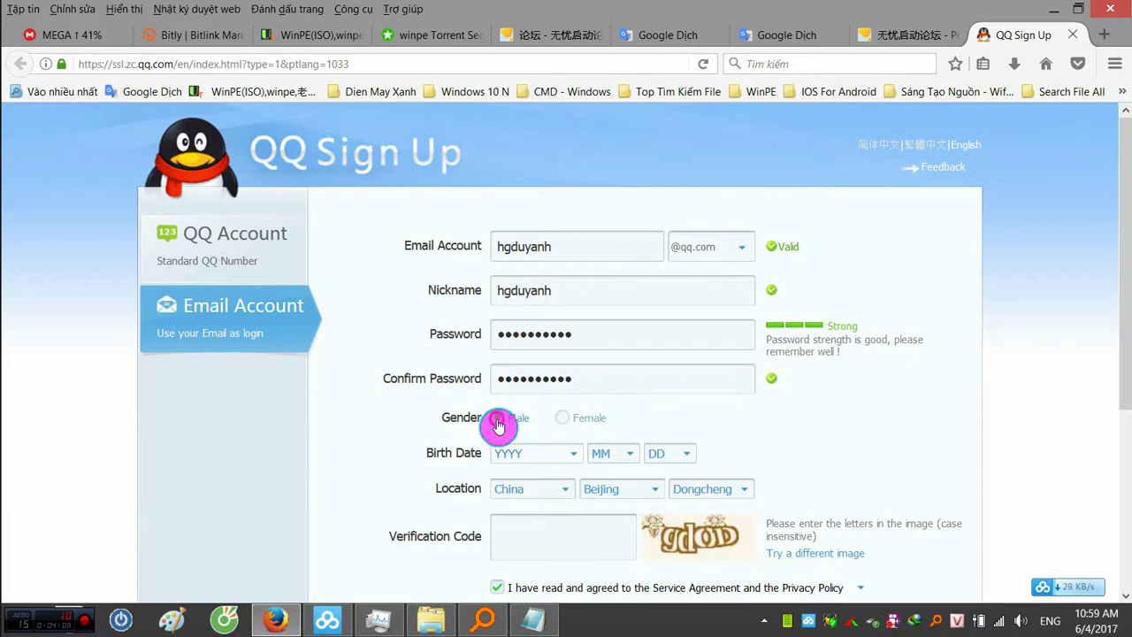
Set the birth date dropdowns to year 1987, month 9, day 3.
{"action": "left_click", "coordinate": [575, 454]}
{"action": "scroll", "coordinate": [575, 503], "scroll_direction": "down", "scroll_amount": 5}
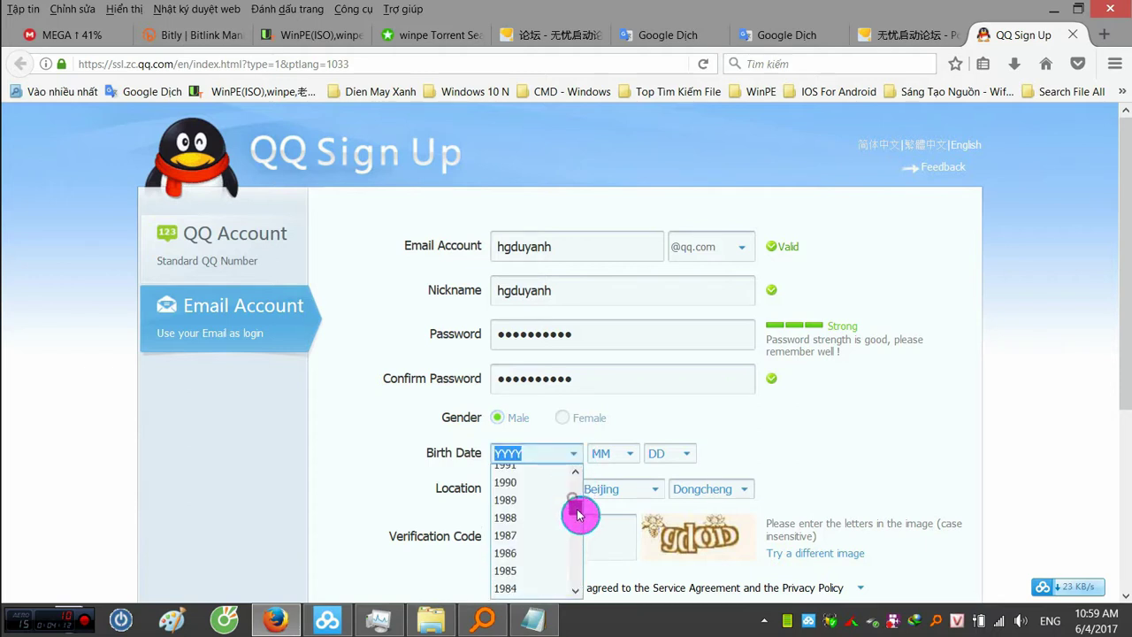
{"action": "scroll", "coordinate": [543, 520], "scroll_direction": "up", "scroll_amount": 2}
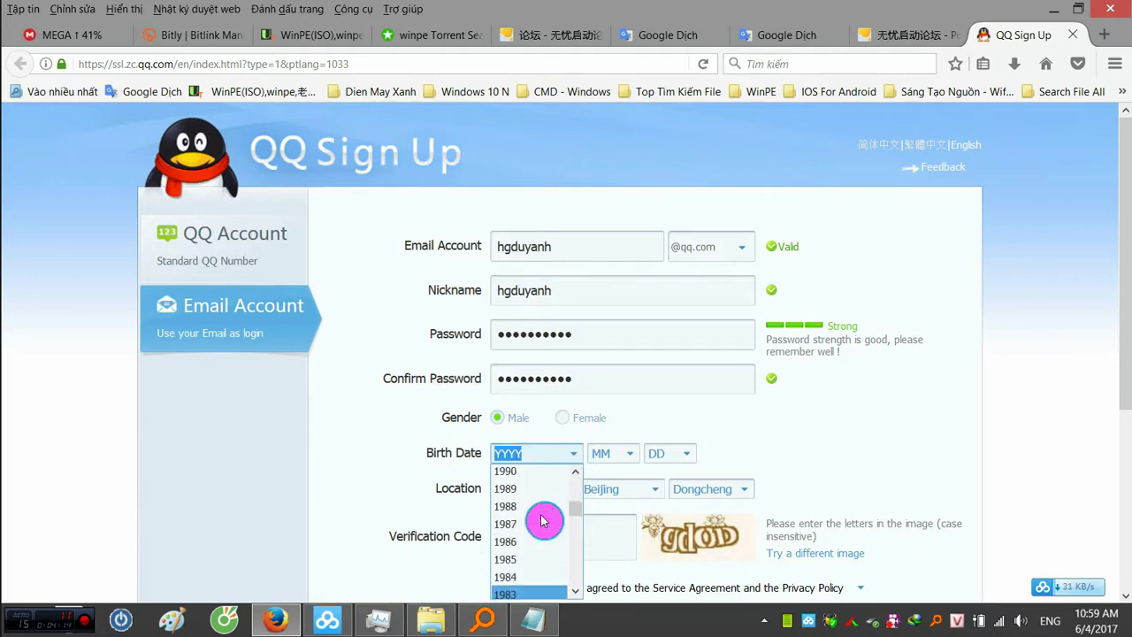
{"action": "left_click", "coordinate": [523, 529]}
{"action": "left_click", "coordinate": [633, 451]}
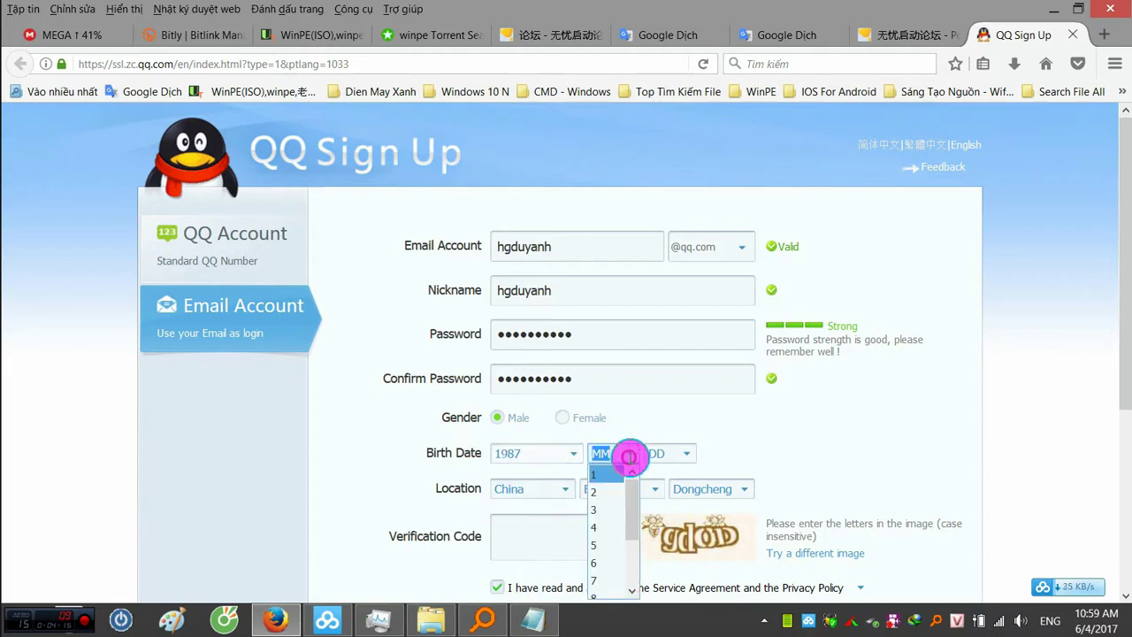
{"action": "left_click", "coordinate": [632, 454]}
{"action": "left_click", "coordinate": [631, 453]}
{"action": "scroll", "coordinate": [630, 518], "scroll_direction": "down", "scroll_amount": 2}
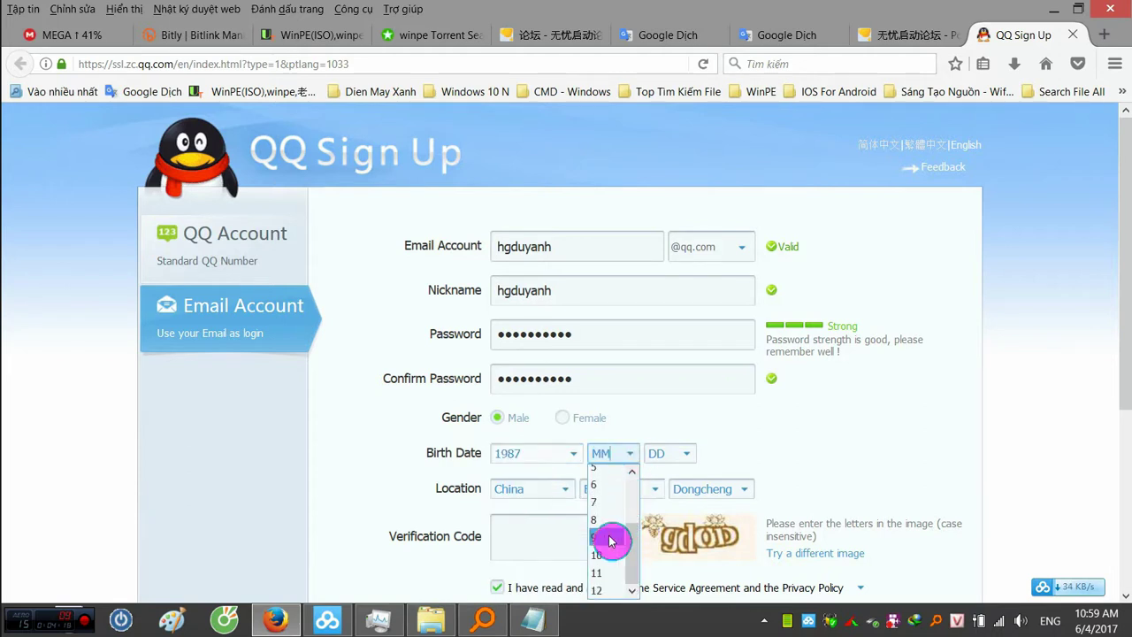
{"action": "left_click", "coordinate": [607, 537]}
{"action": "left_click", "coordinate": [681, 453]}
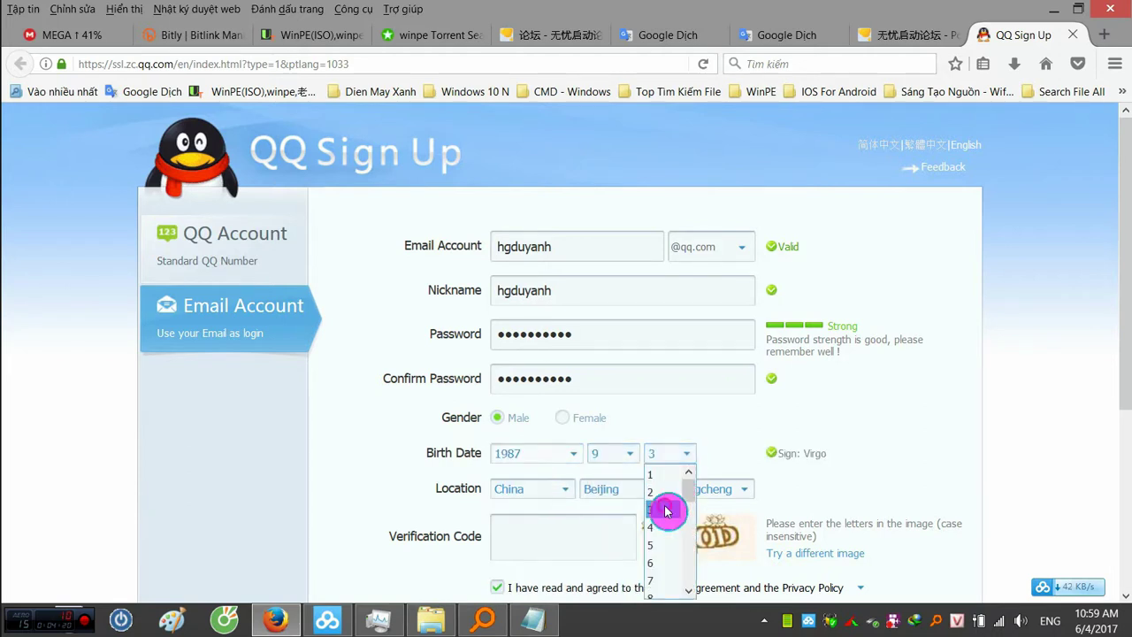
{"action": "left_click", "coordinate": [664, 511]}
Set the location to Vietnam, Ho Chi Minh.
{"action": "left_click", "coordinate": [567, 489]}
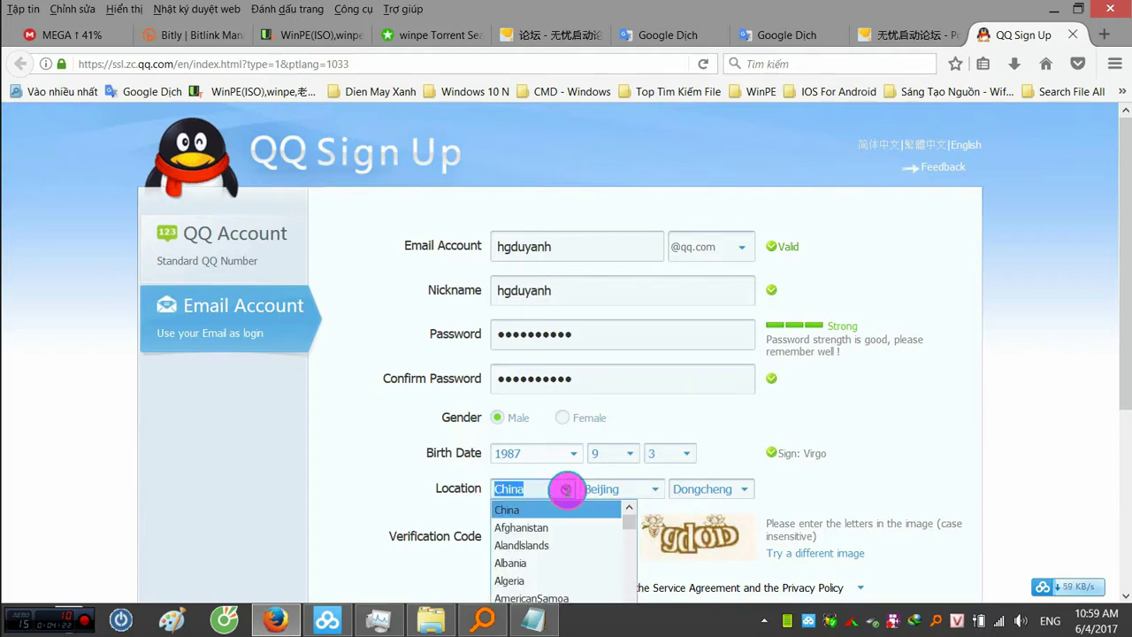
{"action": "scroll", "coordinate": [818, 442], "scroll_direction": "down", "scroll_amount": 3}
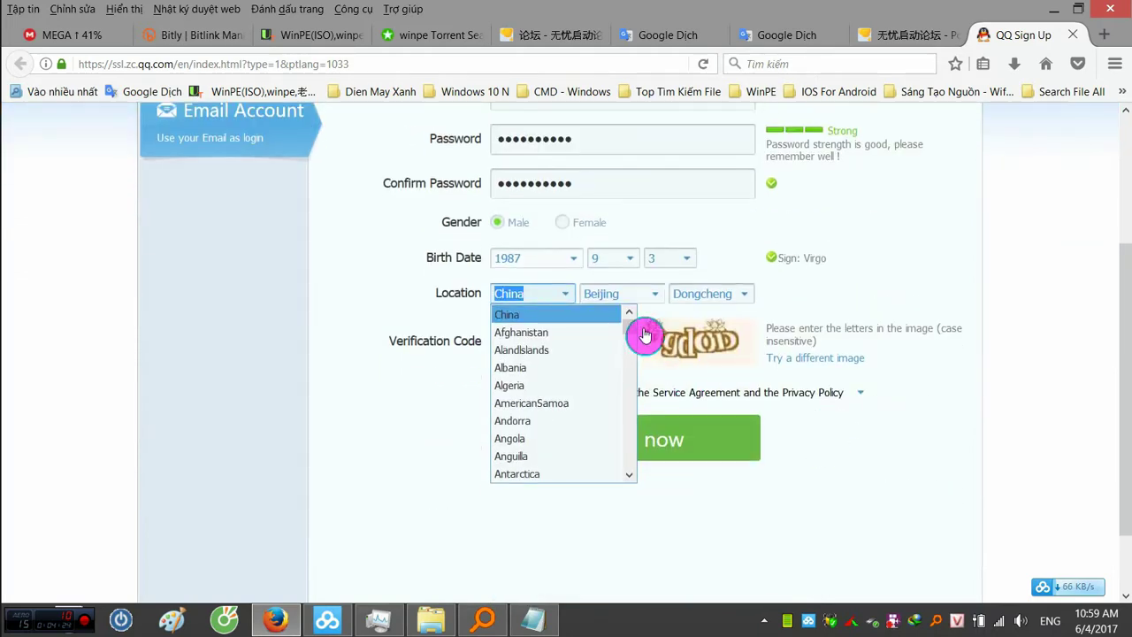
{"action": "left_click_drag", "start_coordinate": [628, 327], "coordinate": [635, 488]}
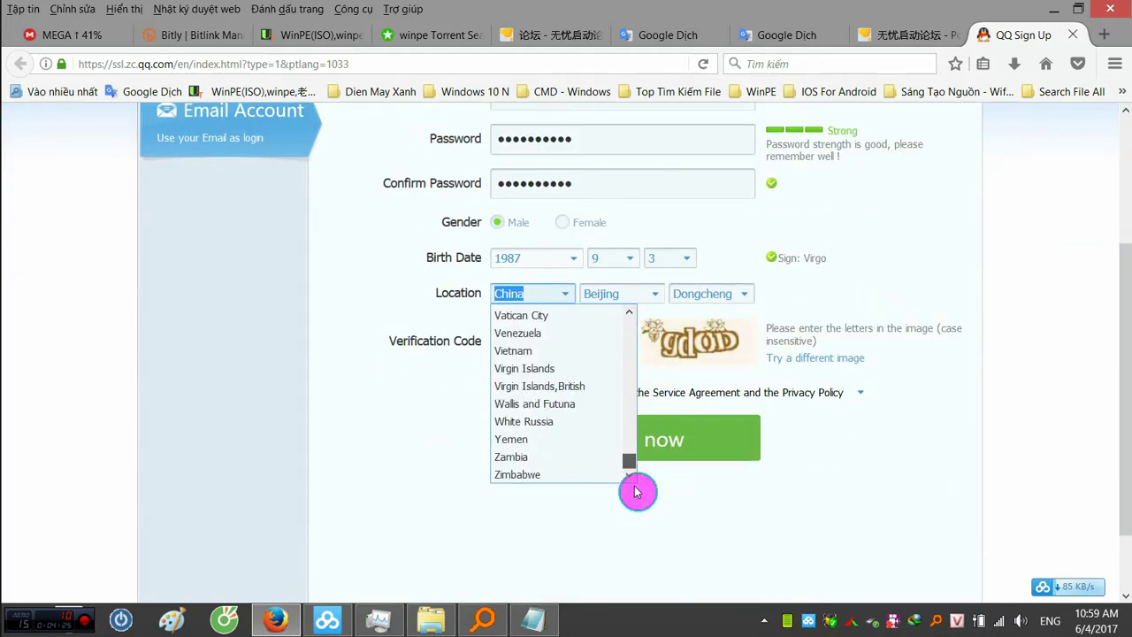
{"action": "left_click", "coordinate": [518, 351]}
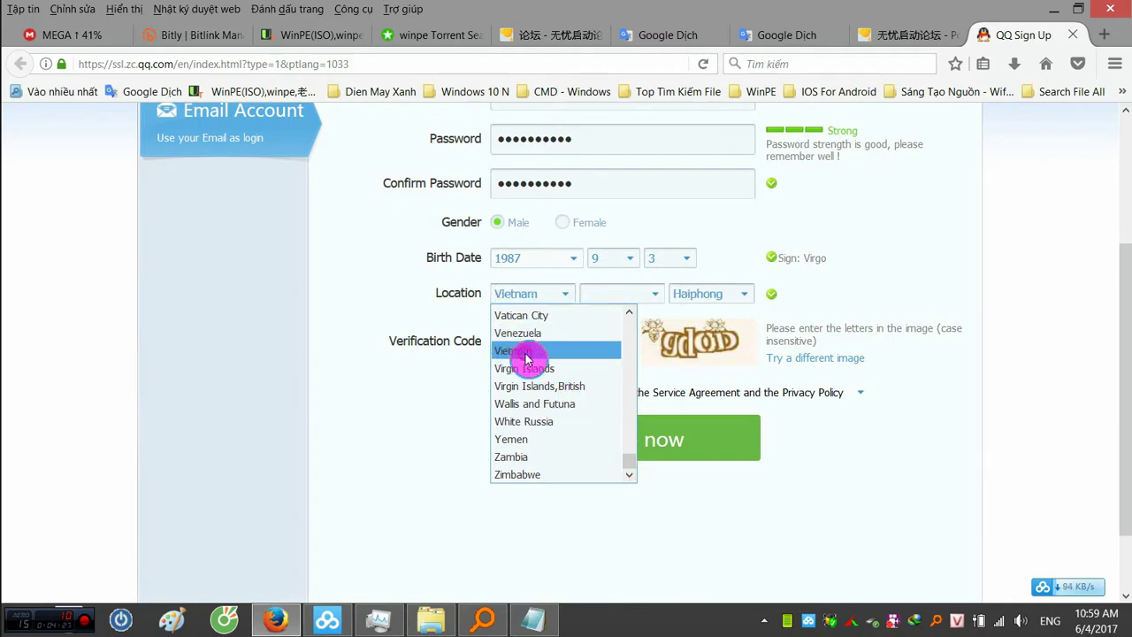
{"action": "left_click", "coordinate": [654, 295]}
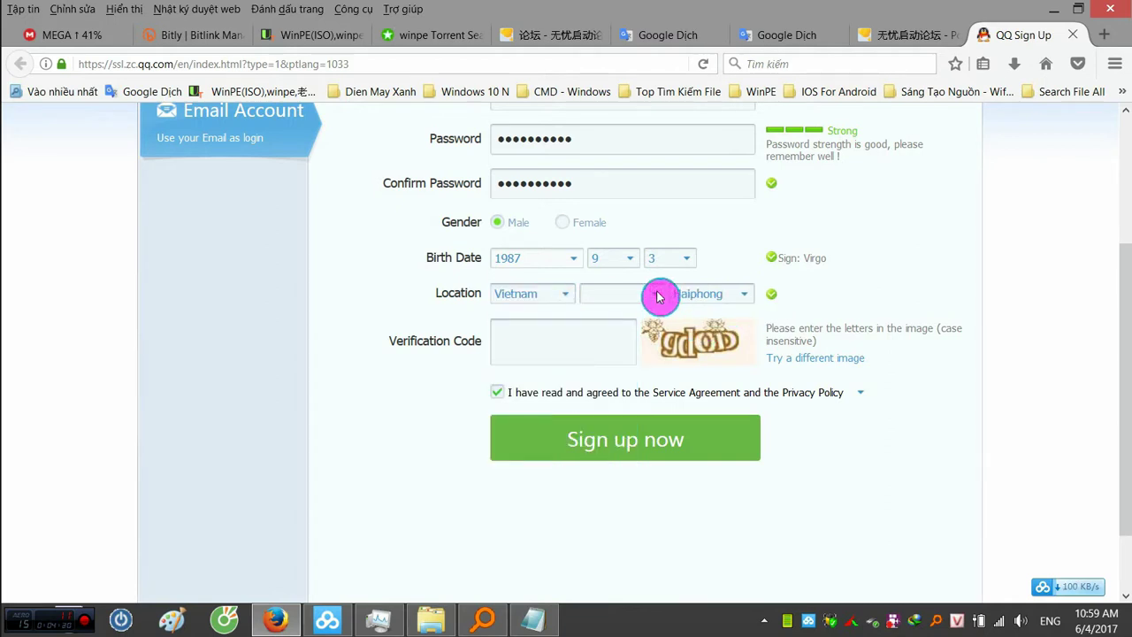
{"action": "left_click", "coordinate": [747, 295]}
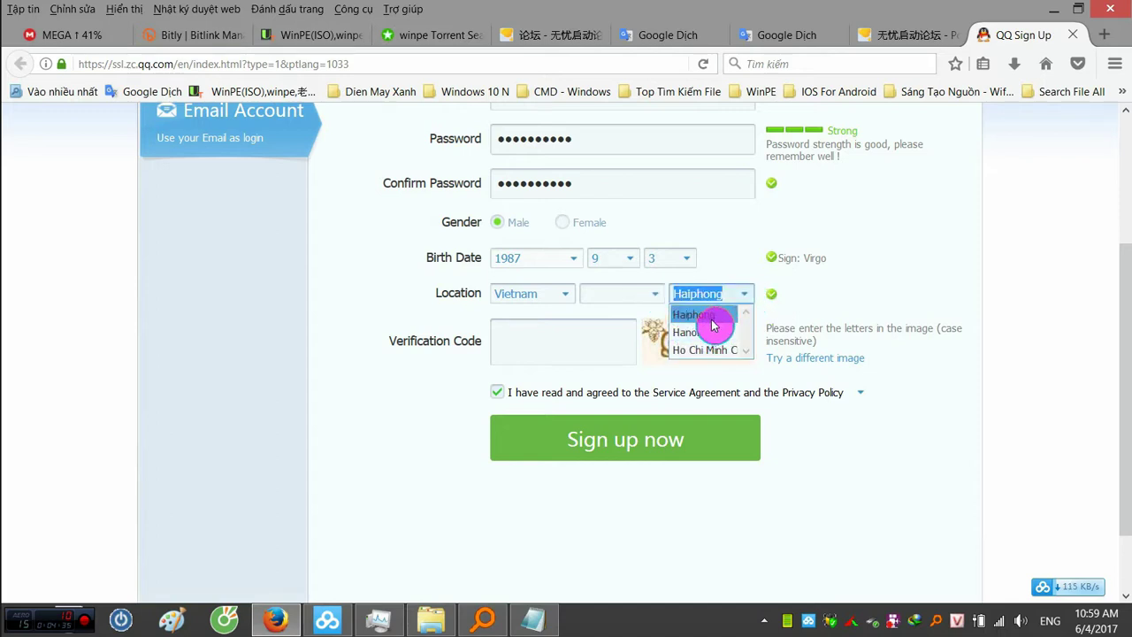
{"action": "left_click", "coordinate": [717, 351]}
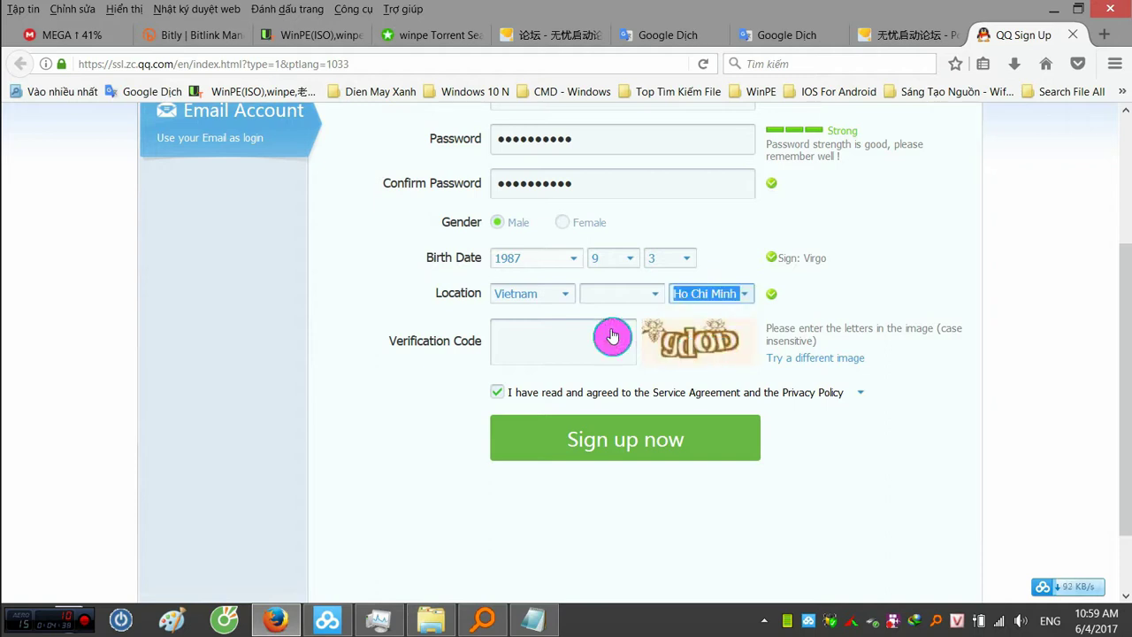
{"action": "left_click", "coordinate": [579, 342]}
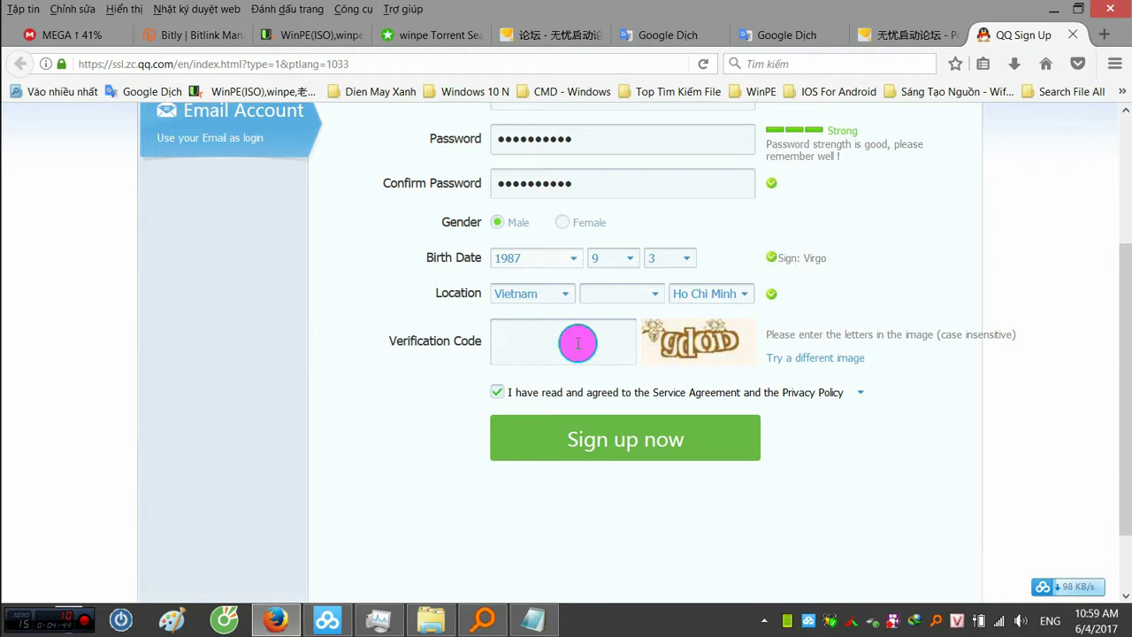
Enter verification code gdod, submit the sign-up form, and save the login in Firefox.
{"action": "type", "text": "g"}
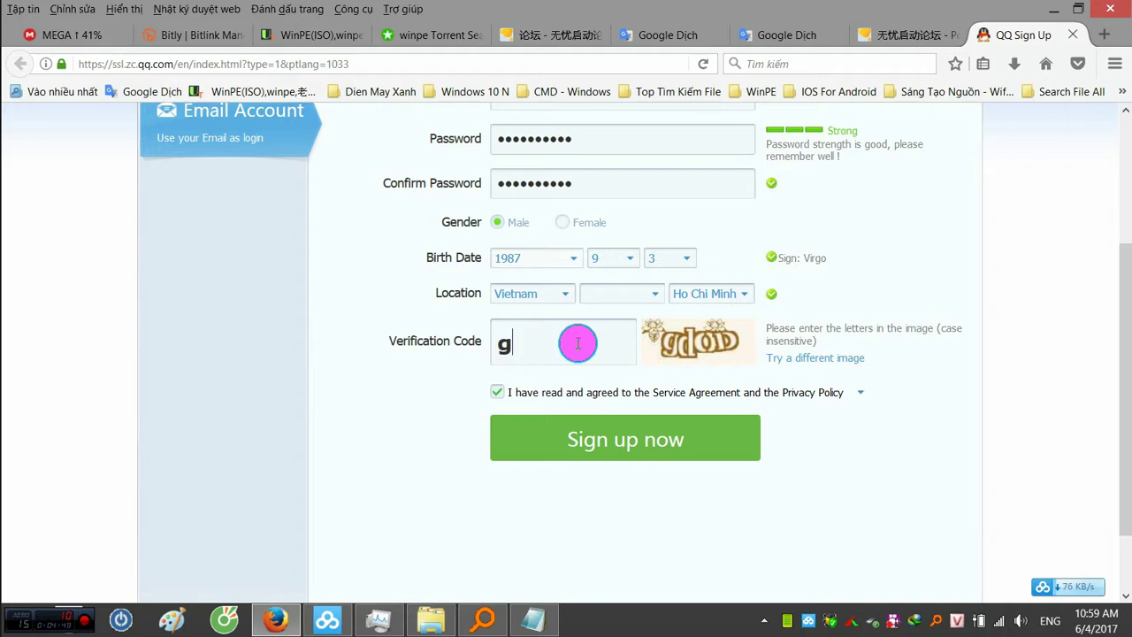
{"action": "type", "text": "dod"}
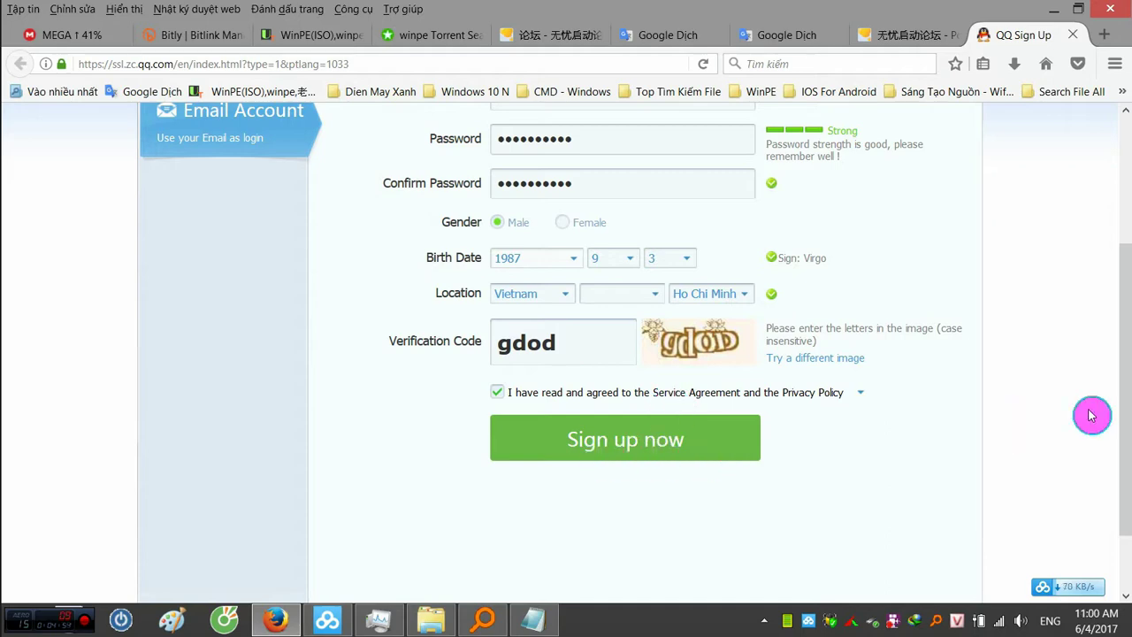
{"action": "mouse_move", "coordinate": [1125, 334]}
{"action": "left_mouse_down"}
{"action": "mouse_move", "coordinate": [1125, 205]}
{"action": "mouse_move", "coordinate": [1126, 321]}
{"action": "left_mouse_up"}
{"action": "left_click", "coordinate": [639, 370]}
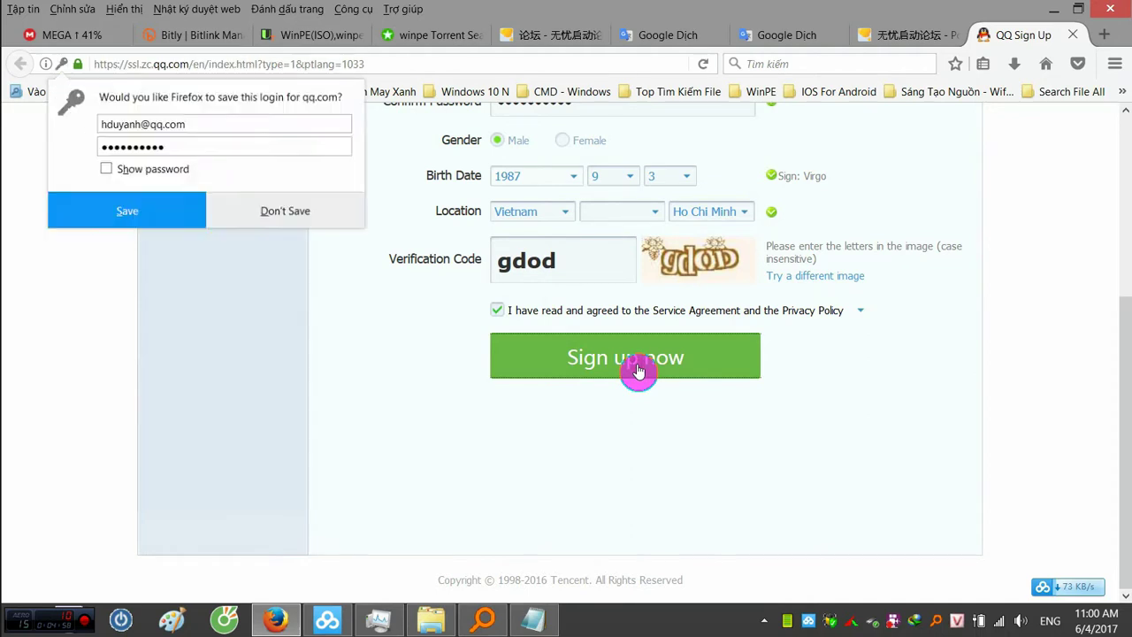
{"action": "left_click", "coordinate": [165, 214]}
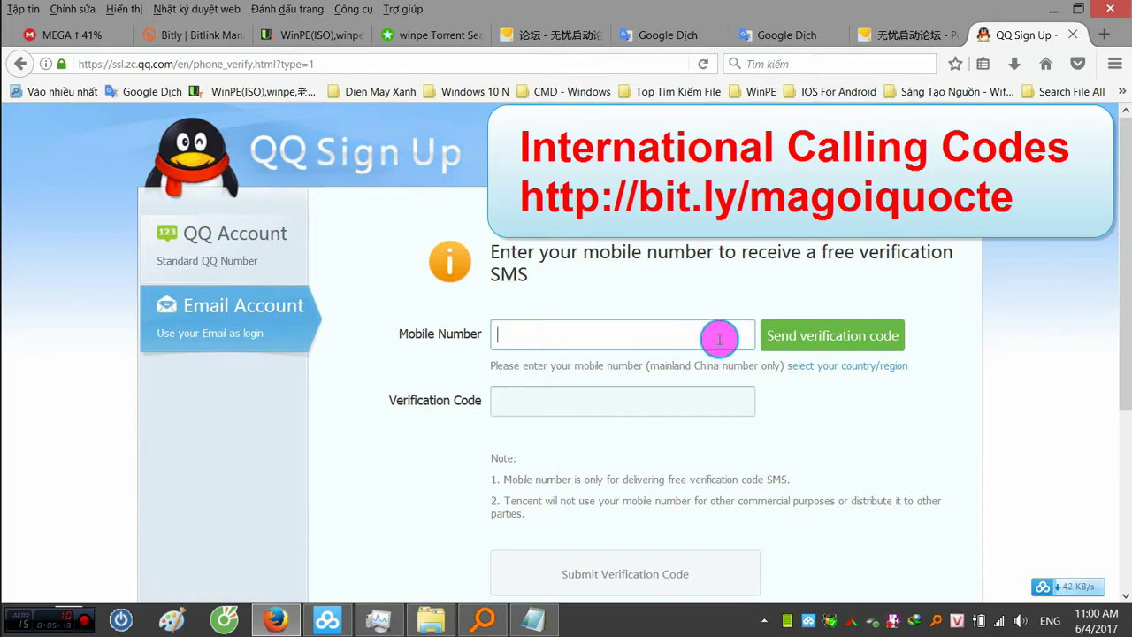
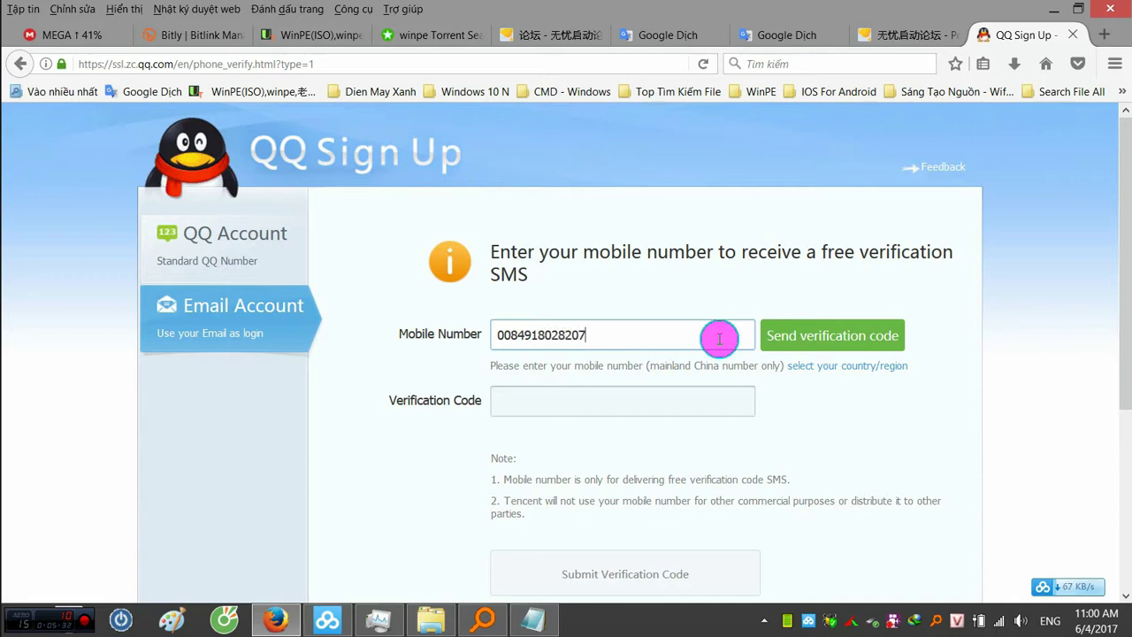
Enter a Vietnamese mobile number with the 0084 prefix and request the free SMS verification code.
{"action": "left_click", "coordinate": [851, 340]}
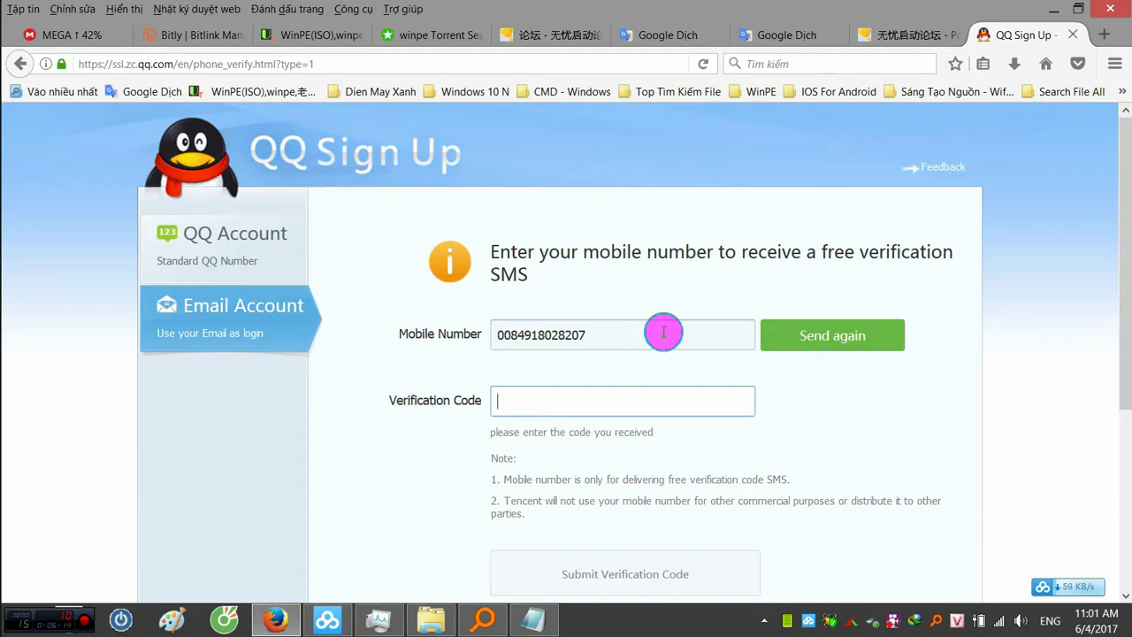
Resend the SMS code, enter the received verification code and submit it to finish QQ sign-up.
{"action": "left_click", "coordinate": [842, 343]}
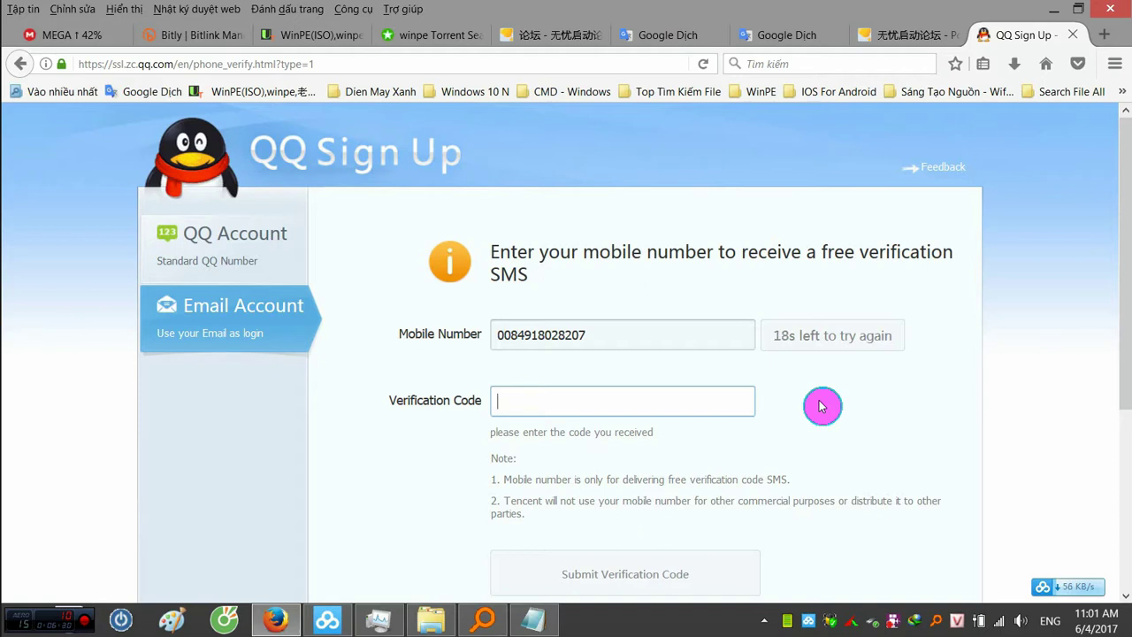
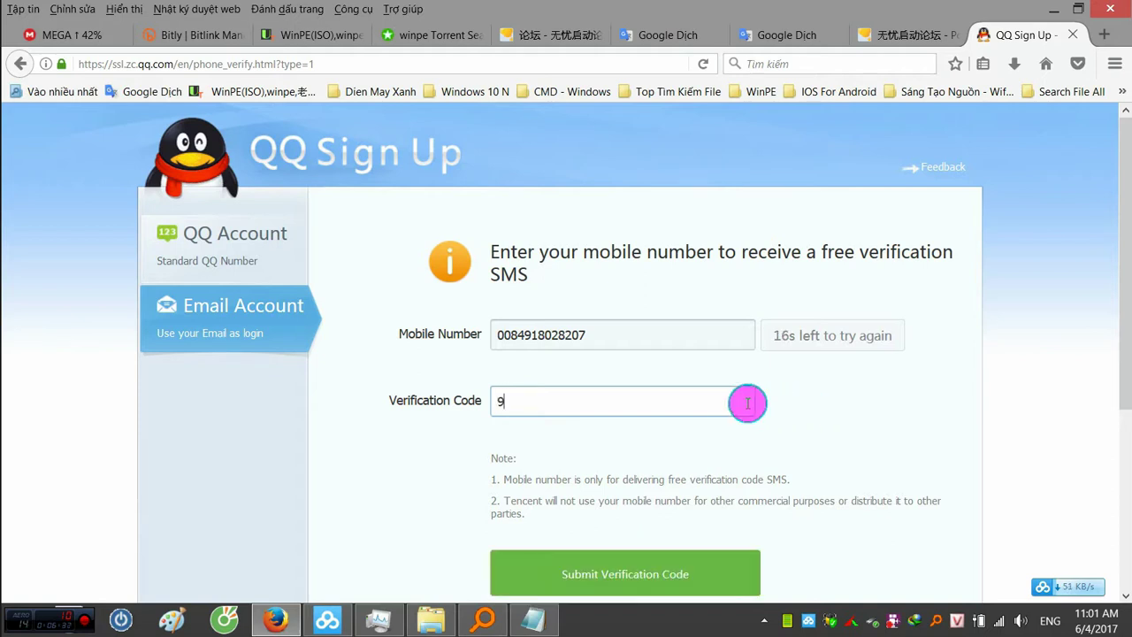
{"action": "scroll", "coordinate": [728, 442], "scroll_direction": "down", "scroll_amount": 2}
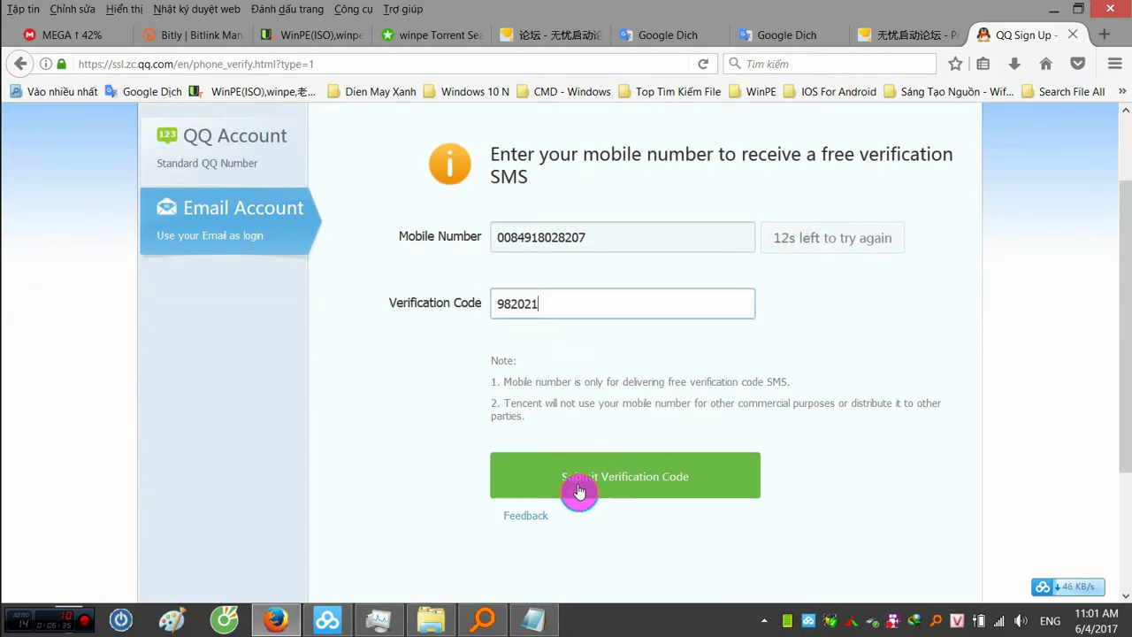
{"action": "left_click", "coordinate": [629, 486]}
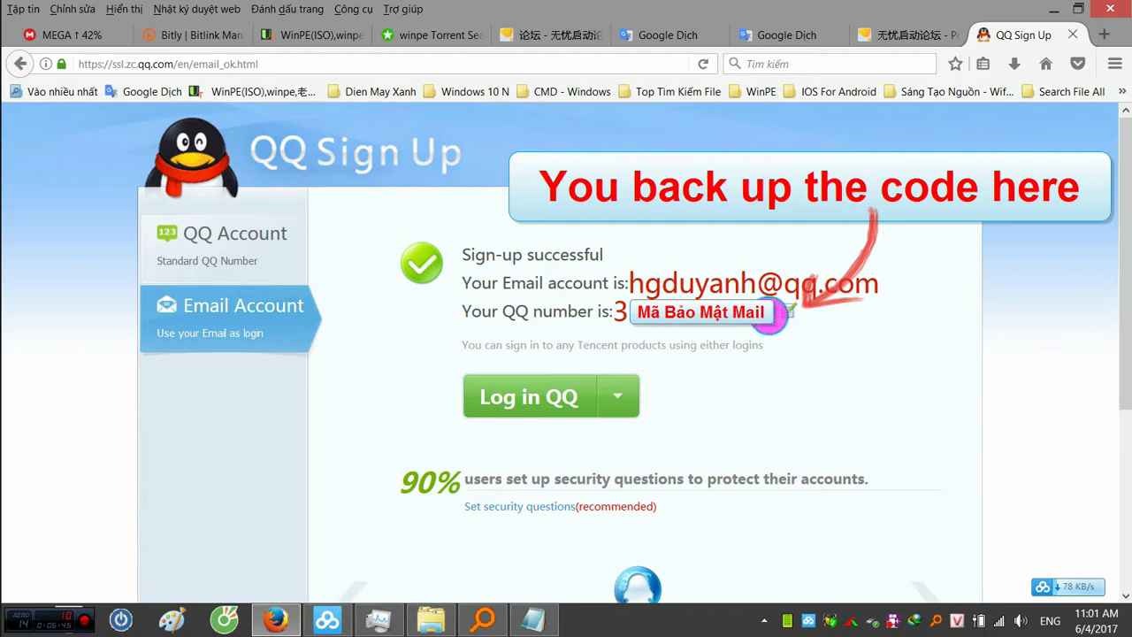
Select the newly assigned QQ number on the sign-up success page.
{"action": "left_click_drag", "start_coordinate": [775, 313], "coordinate": [616, 314]}
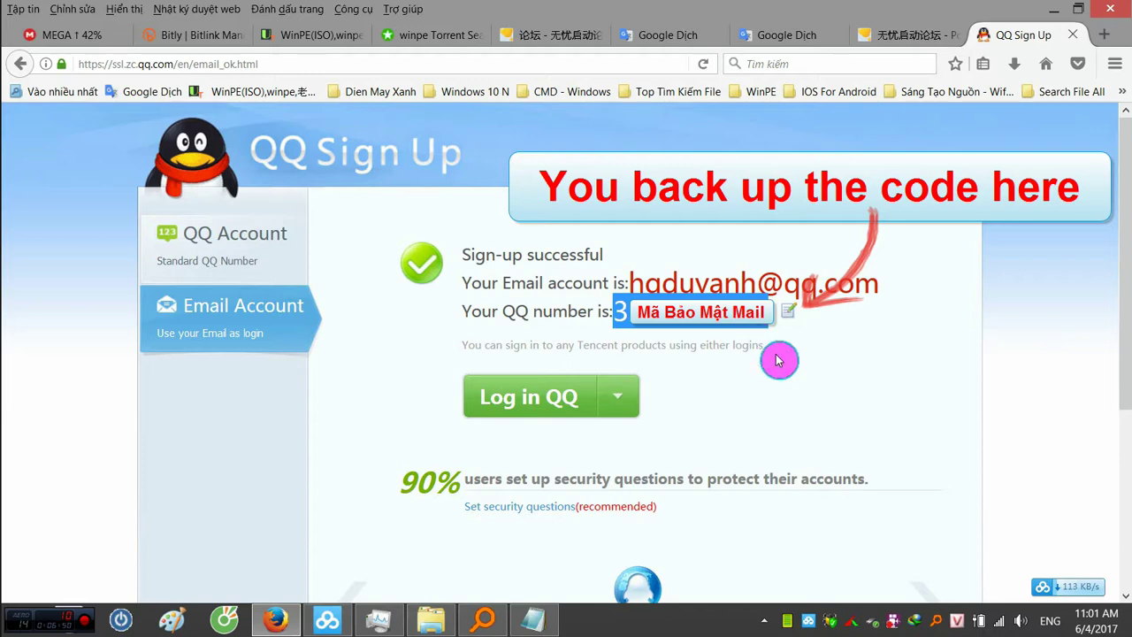
{"action": "left_click", "coordinate": [766, 325]}
{"action": "left_click_drag", "start_coordinate": [768, 314], "coordinate": [616, 302]}
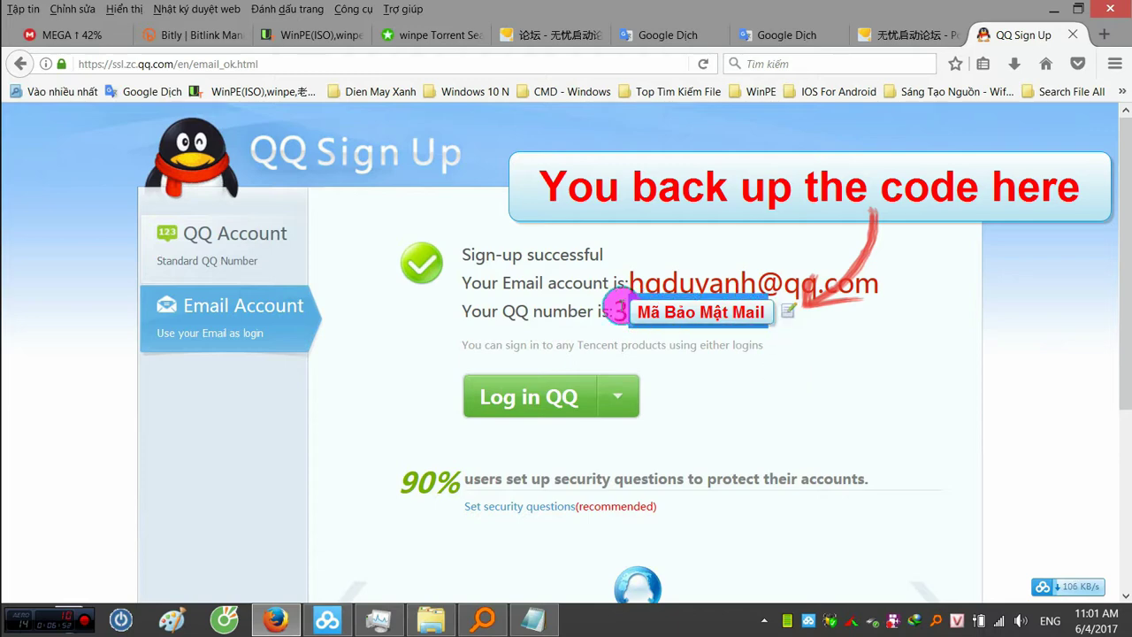
{"action": "left_click", "coordinate": [825, 385]}
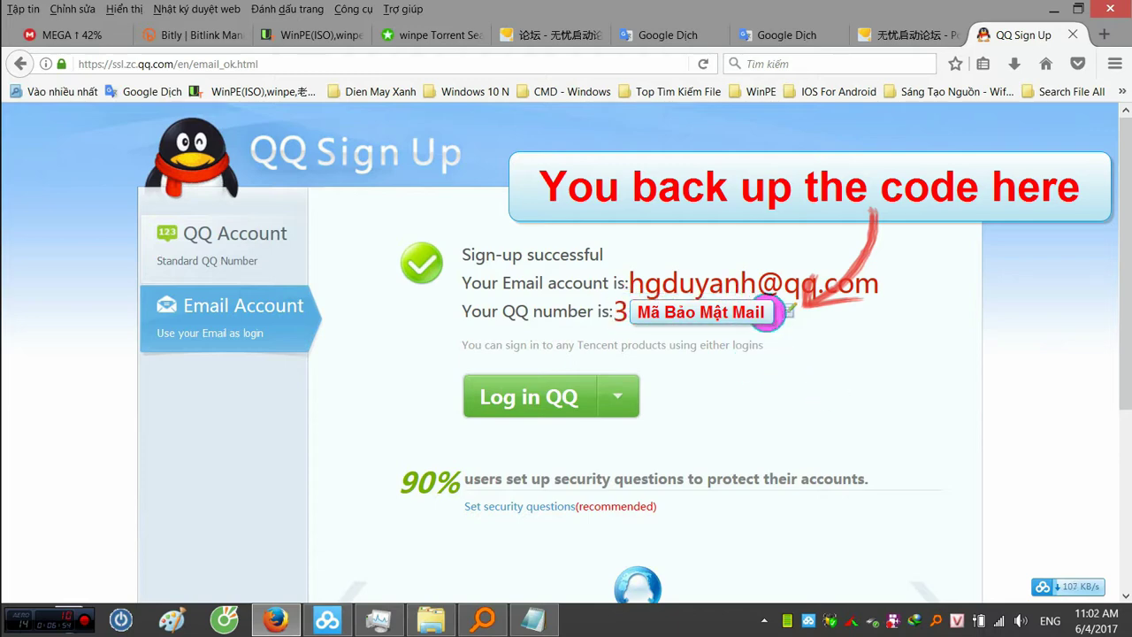
{"action": "left_click_drag", "start_coordinate": [778, 315], "coordinate": [393, 260]}
{"action": "left_click", "coordinate": [874, 399]}
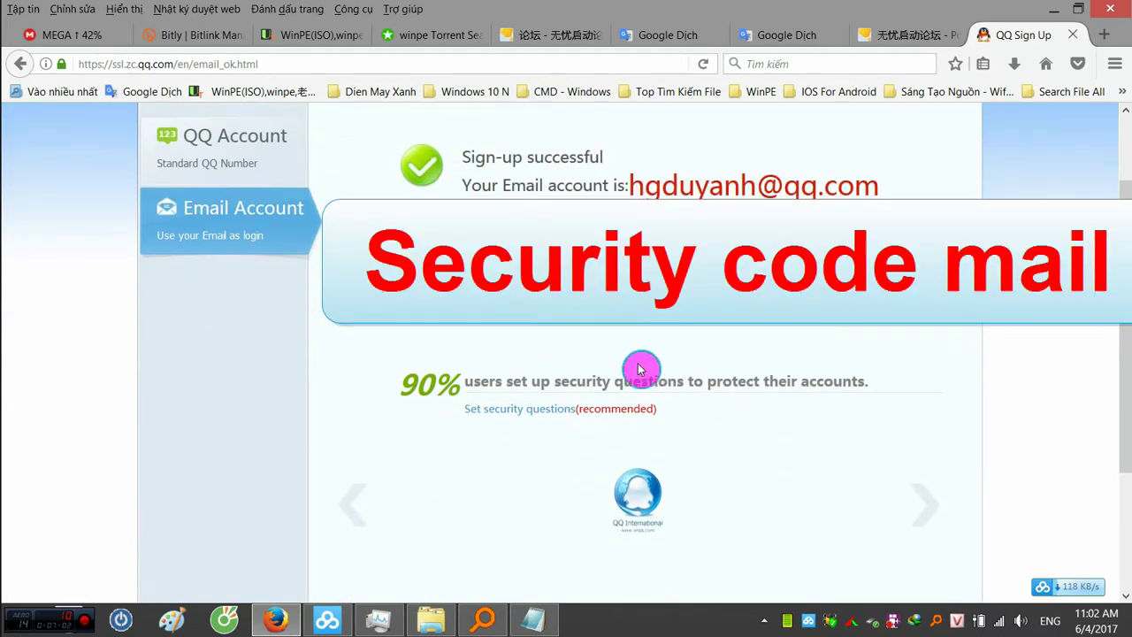
Go back through Log in QQ to a fresh Email Account sign-up form.
{"action": "left_click", "coordinate": [522, 412]}
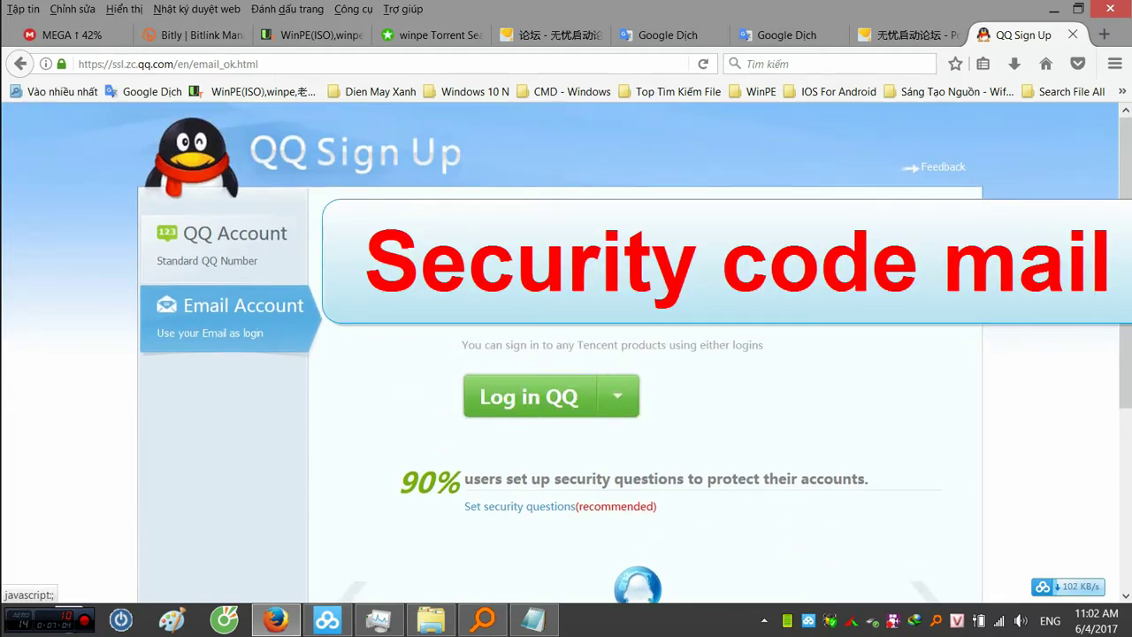
{"action": "left_click", "coordinate": [558, 403]}
{"action": "left_click", "coordinate": [244, 323]}
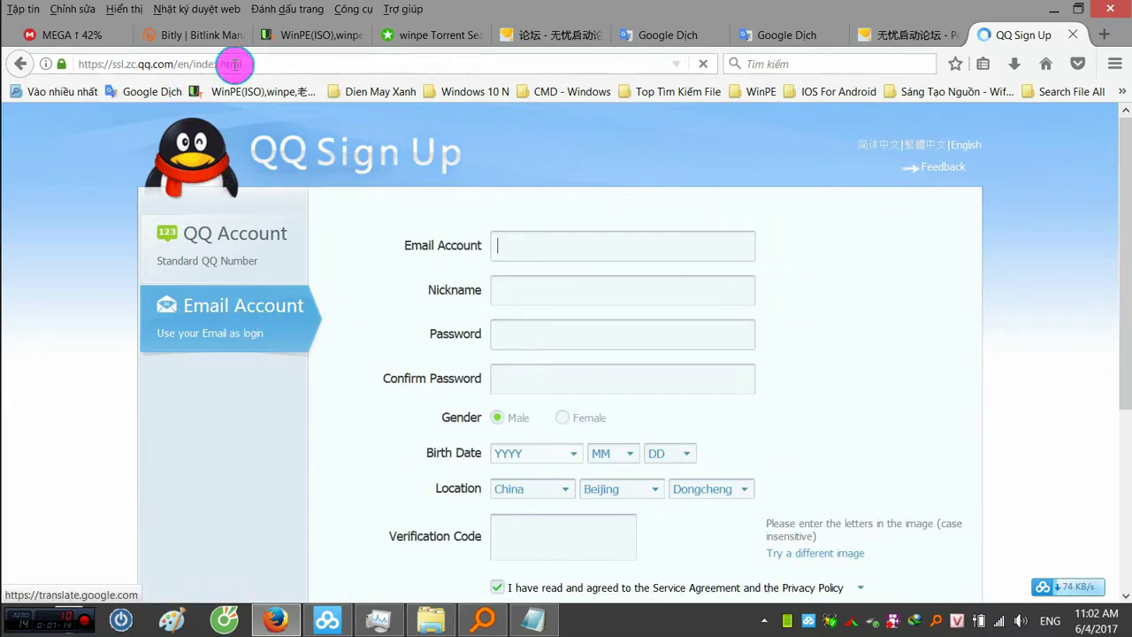
Load mail.qq.com to reach the QQ Mail sign-in page with saved credentials.
{"action": "left_click", "coordinate": [267, 64]}
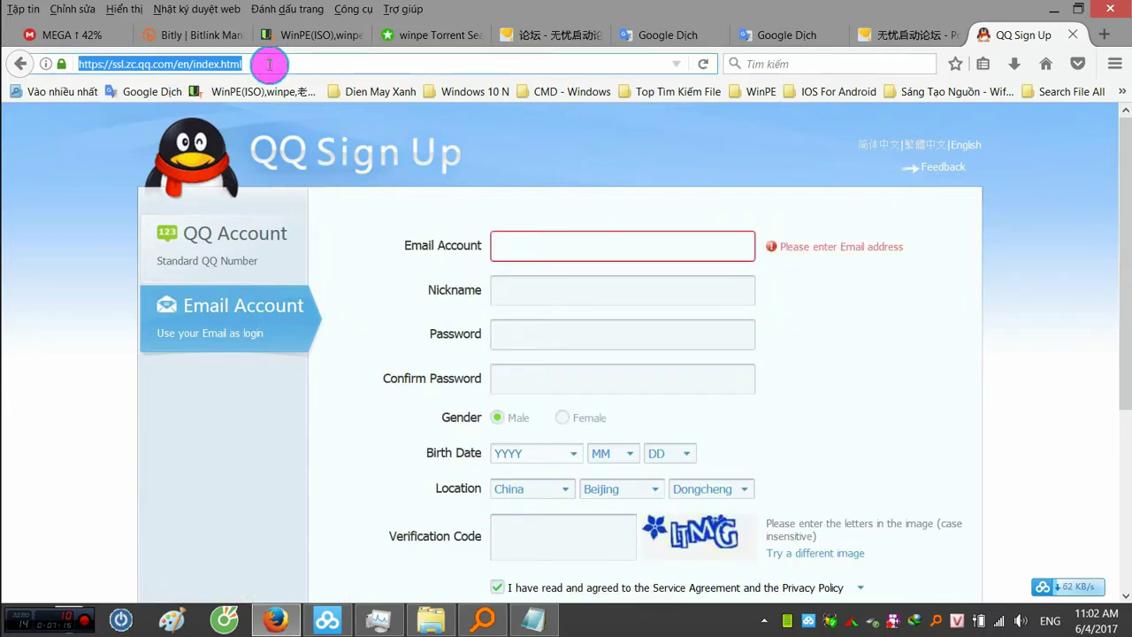
{"action": "type", "text": "mail."}
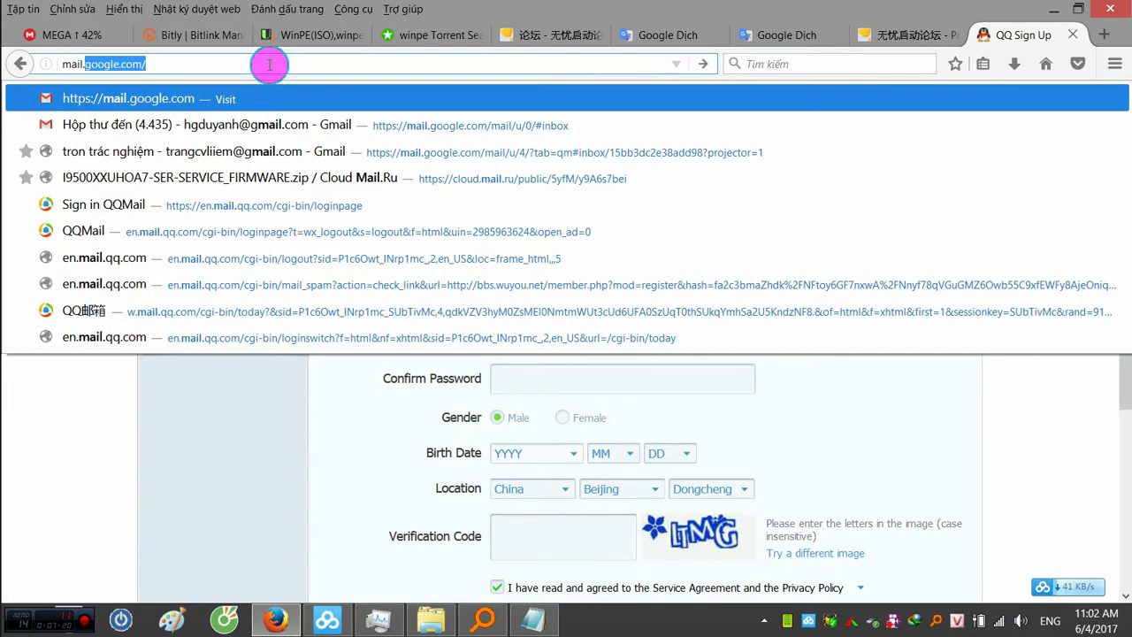
{"action": "type", "text": "qq."}
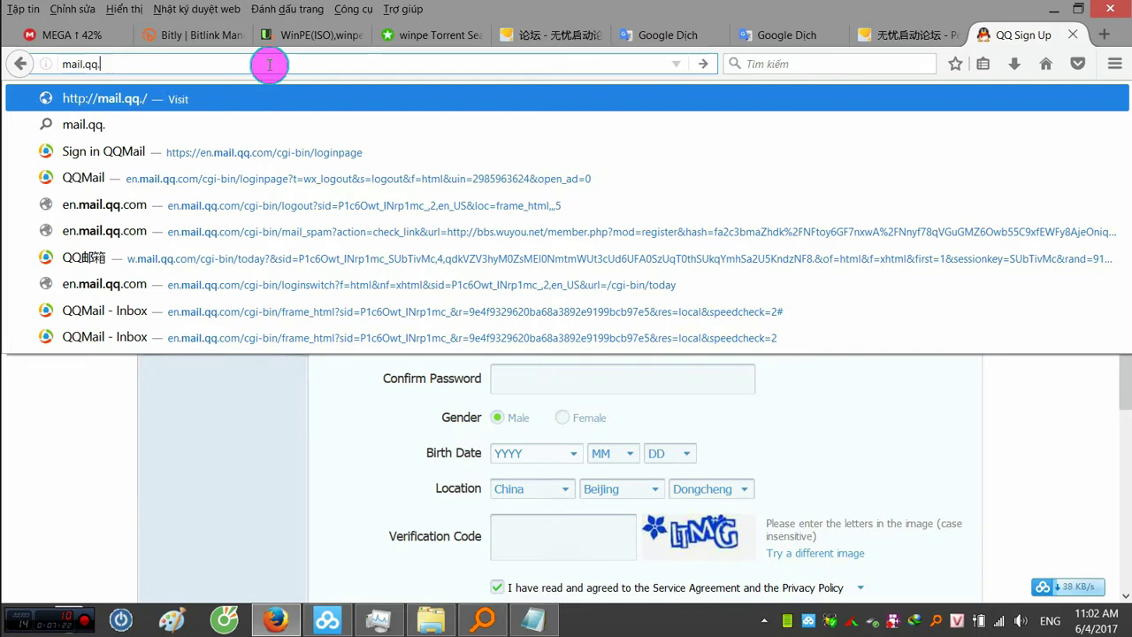
{"action": "type", "text": "com"}
{"action": "key", "text": "Return"}
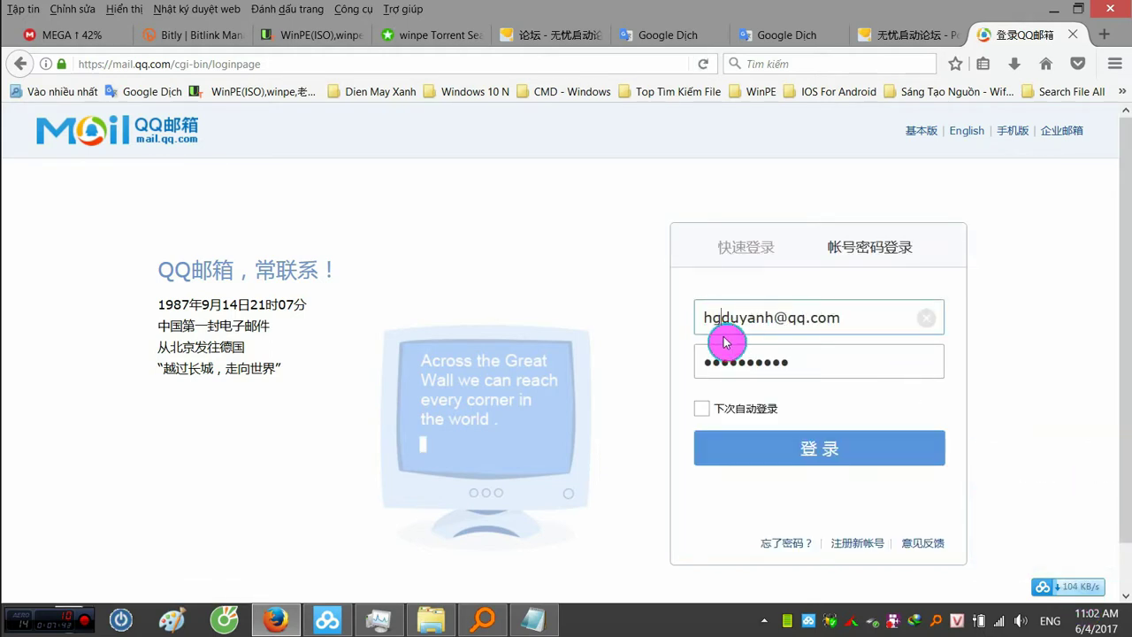
Sign in to the new QQ mailbox with 下次自动登录 ticked and save the login in Firefox.
{"action": "left_click_drag", "start_coordinate": [840, 319], "coordinate": [694, 314]}
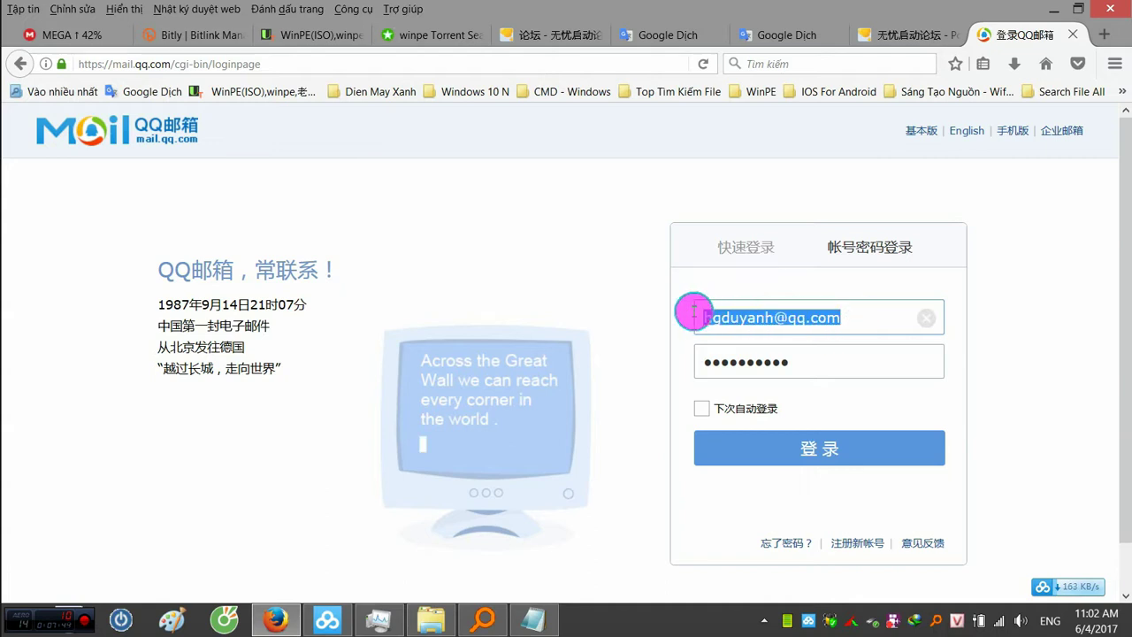
{"action": "left_click", "coordinate": [701, 419]}
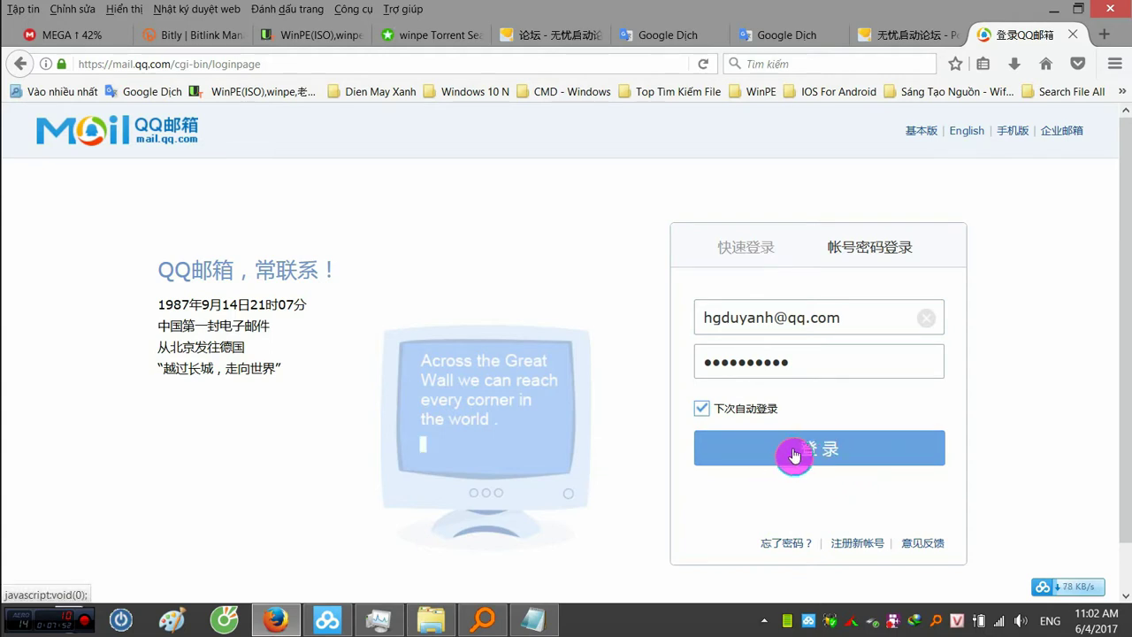
{"action": "left_click", "coordinate": [814, 457]}
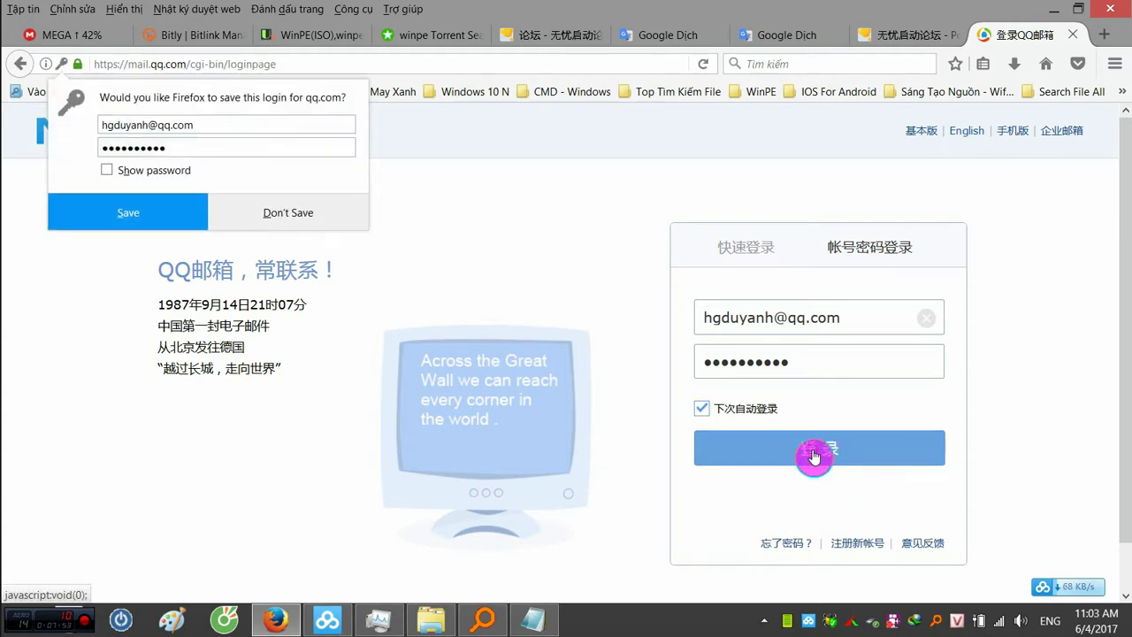
{"action": "left_click", "coordinate": [139, 219]}
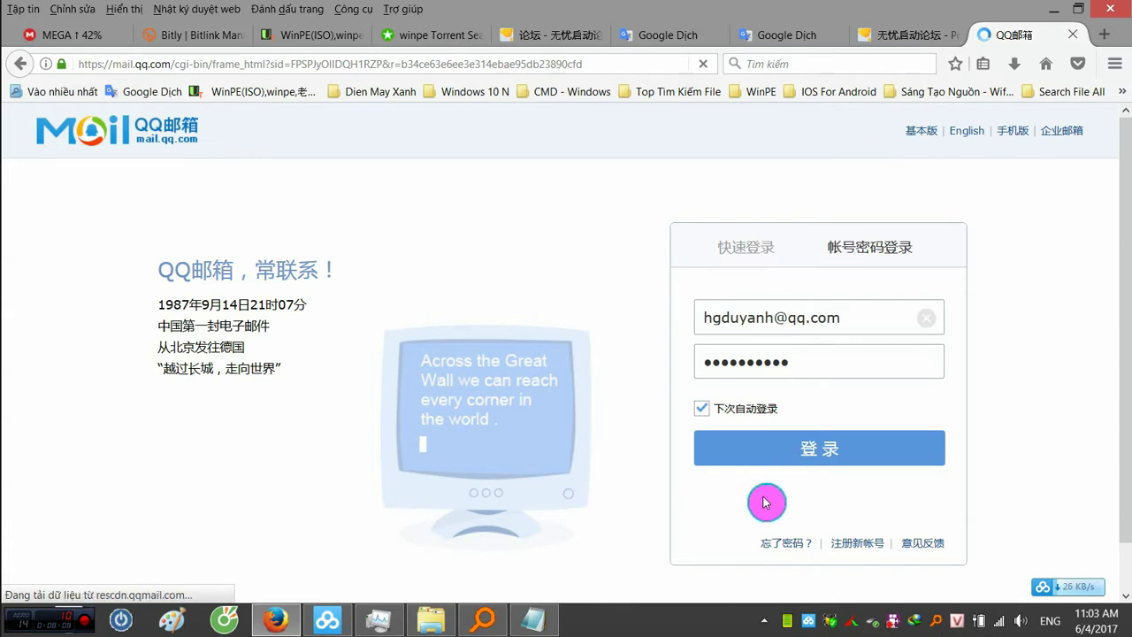
Check the CPU performance graph in Task Manager, then return to the process list.
{"action": "left_click", "coordinate": [378, 619]}
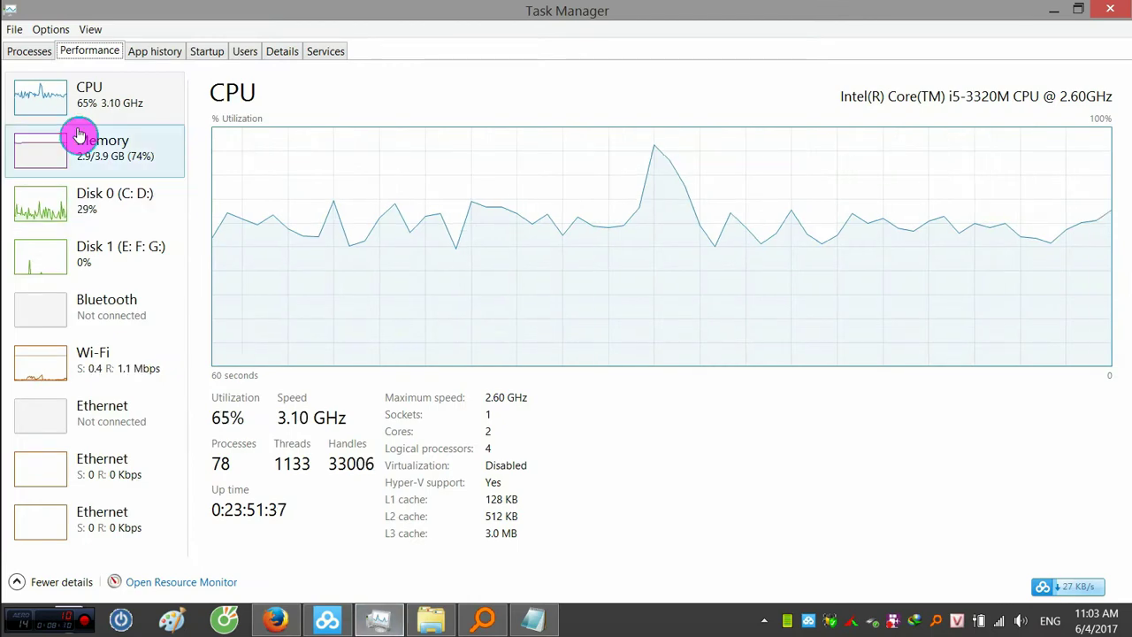
{"action": "left_click", "coordinate": [24, 56]}
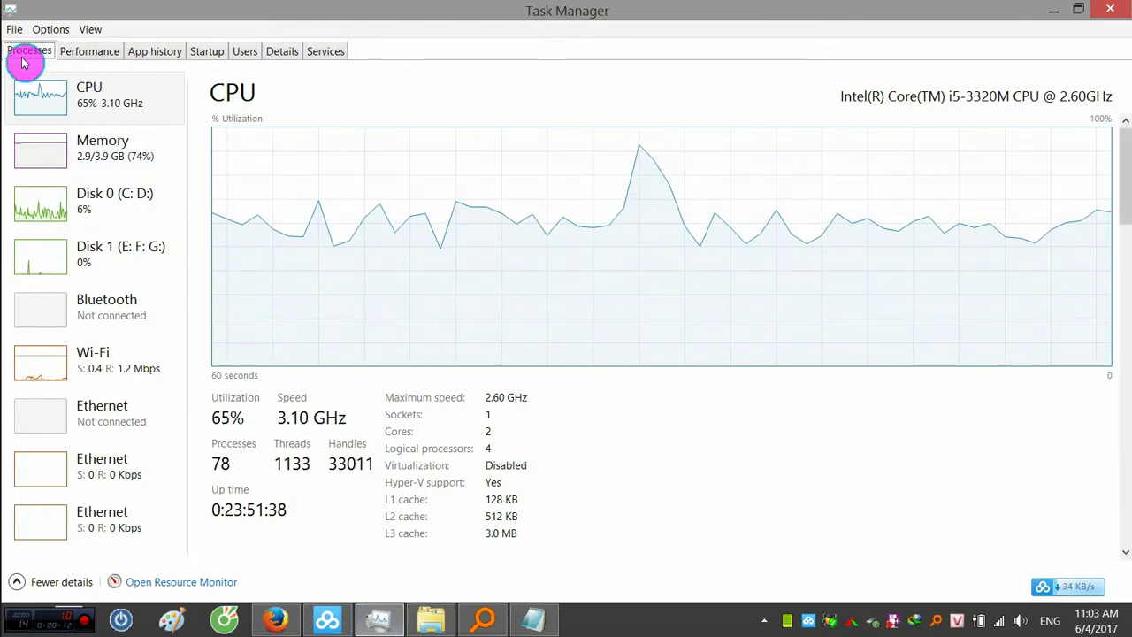
{"action": "left_click", "coordinate": [88, 54]}
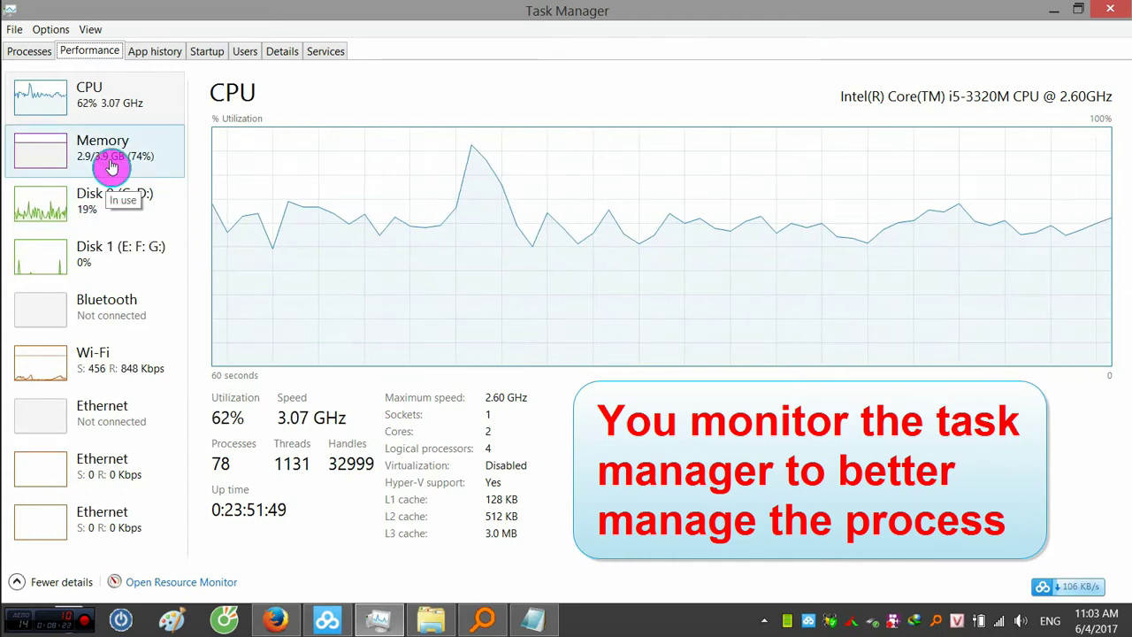
{"action": "left_click", "coordinate": [30, 51]}
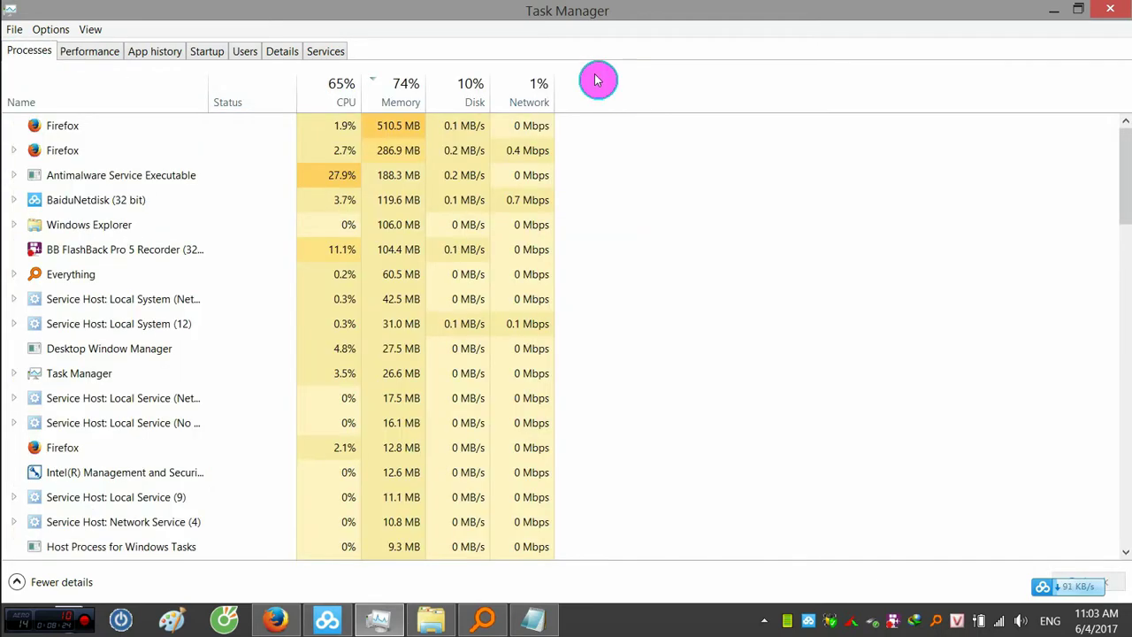
Sort processes by memory, inspect Antimalware Service Executable, then minimize Task Manager.
{"action": "left_click", "coordinate": [399, 95]}
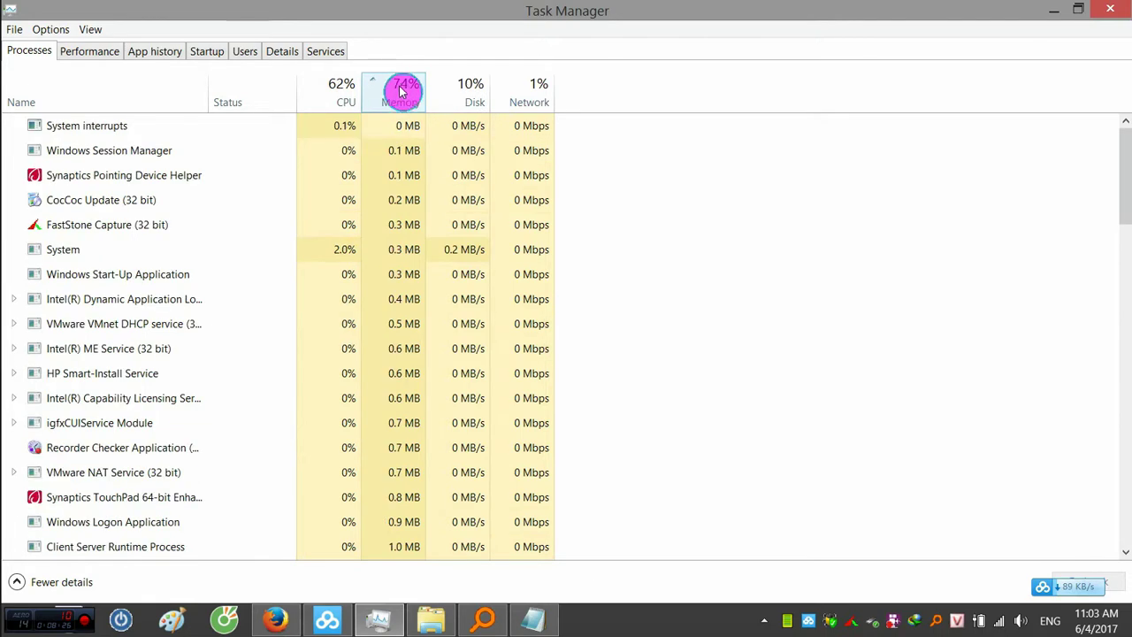
{"action": "left_click", "coordinate": [398, 97]}
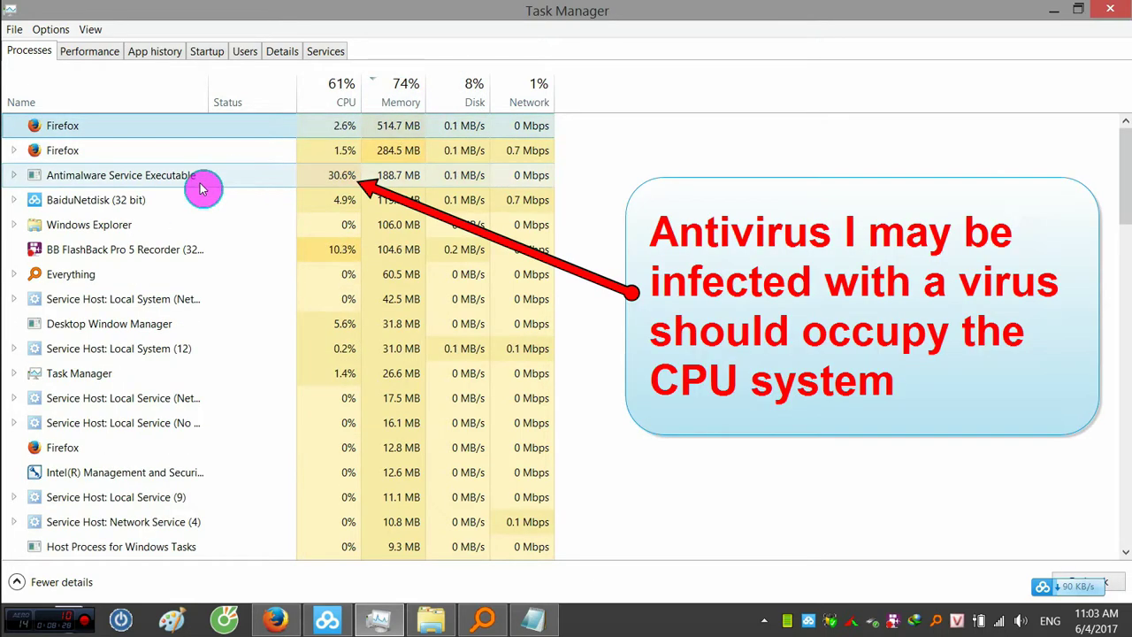
{"action": "left_click", "coordinate": [18, 183]}
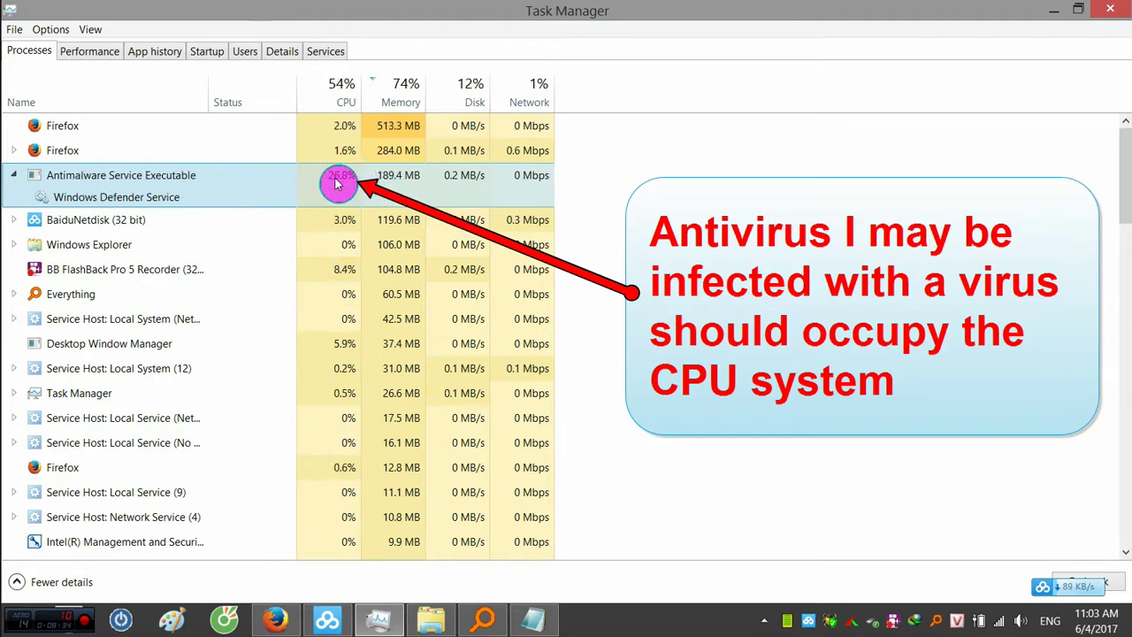
{"action": "left_click", "coordinate": [13, 176]}
{"action": "left_click", "coordinate": [1055, 8]}
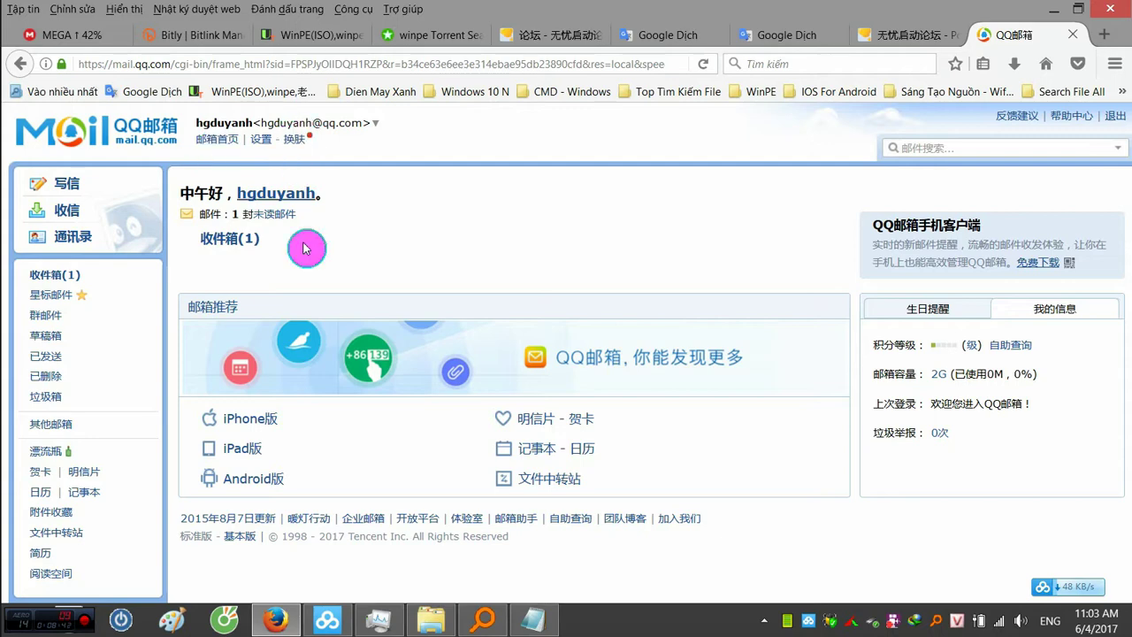
Open the QQ邮箱管理员 welcome email '开始使用你的邮箱' from 收件箱(1) and select its text.
{"action": "left_click", "coordinate": [227, 244]}
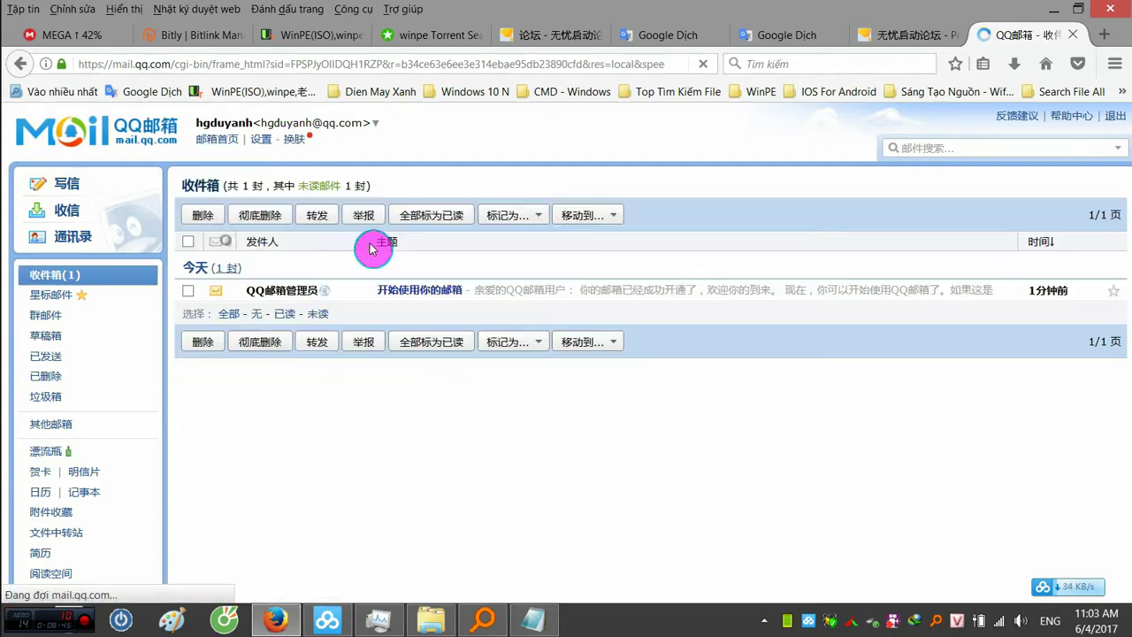
{"action": "left_click", "coordinate": [295, 304]}
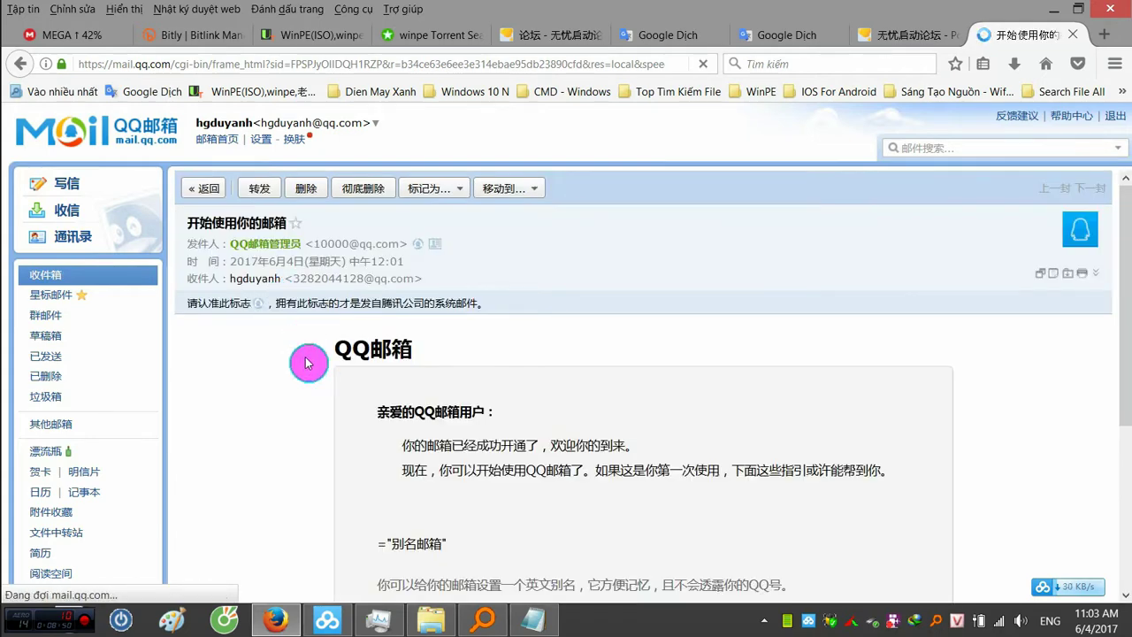
{"action": "scroll", "coordinate": [311, 373], "scroll_direction": "down", "scroll_amount": 5}
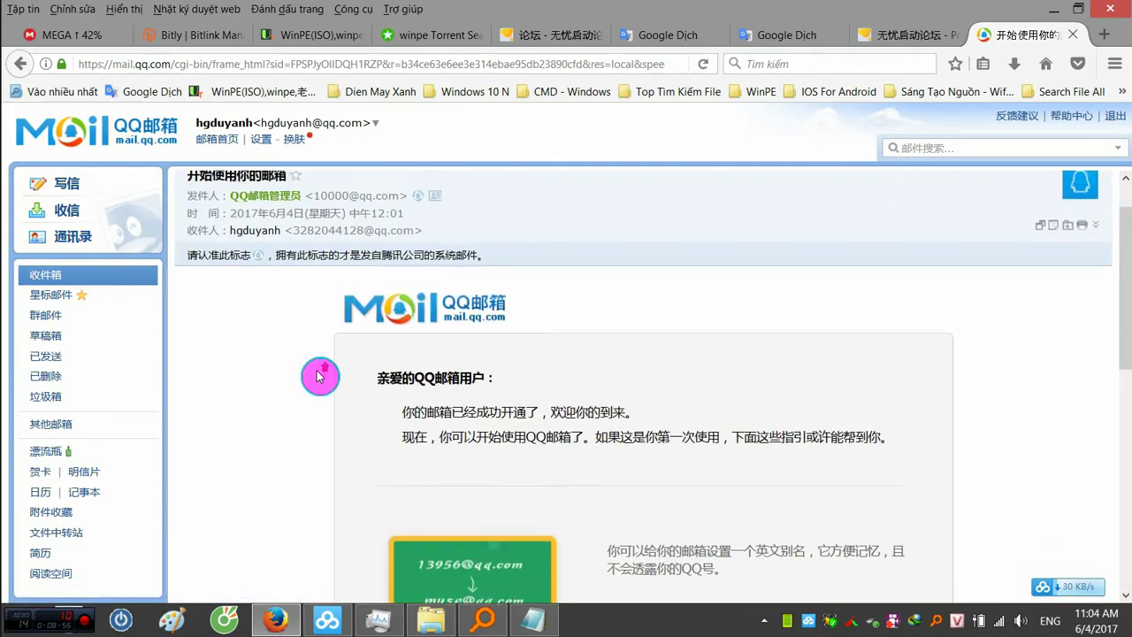
{"action": "scroll", "coordinate": [315, 375], "scroll_direction": "down", "scroll_amount": 6}
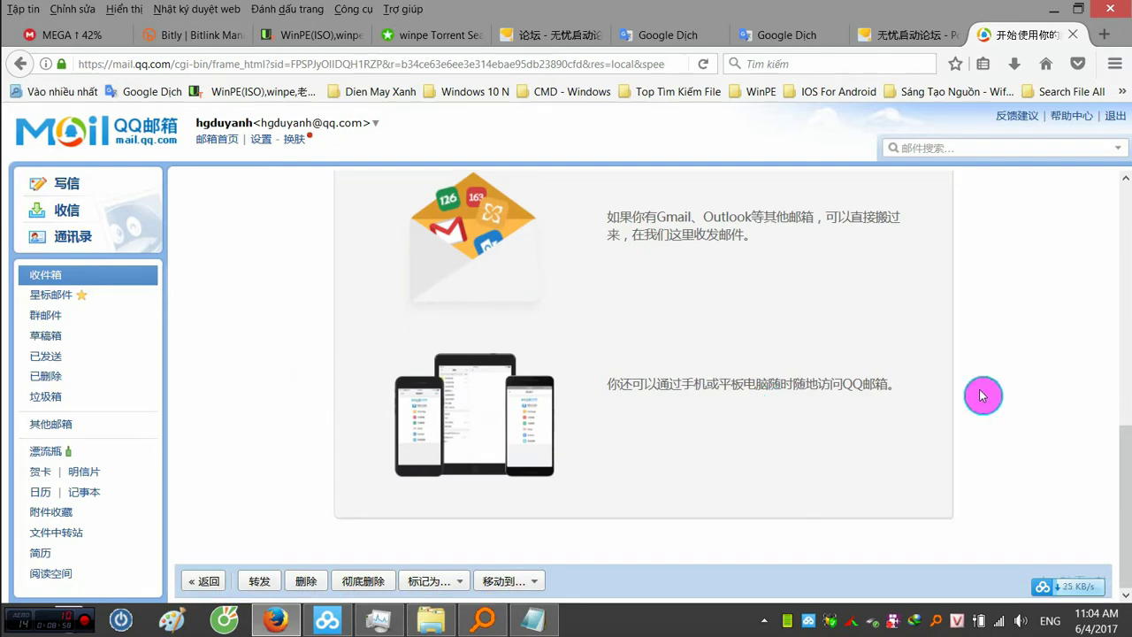
{"action": "left_click_drag", "start_coordinate": [923, 386], "coordinate": [187, 224]}
{"action": "scroll", "coordinate": [841, 416], "scroll_direction": "up", "scroll_amount": 5}
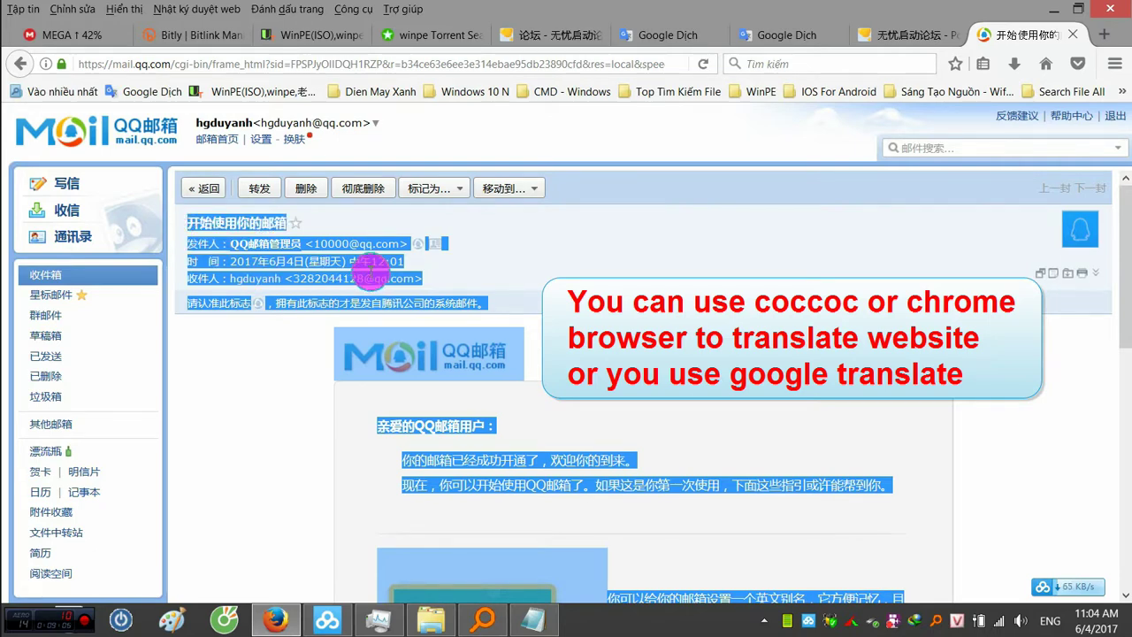
Paste the copied welcome email into Google Translate's source box.
{"action": "left_click", "coordinate": [747, 35]}
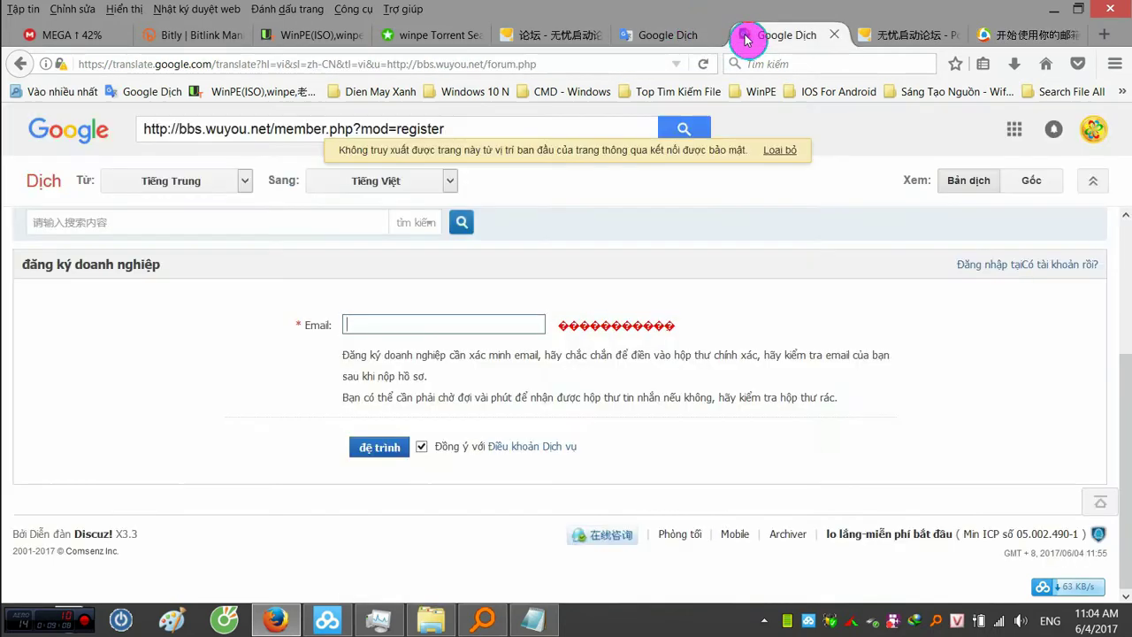
{"action": "left_click", "coordinate": [669, 35]}
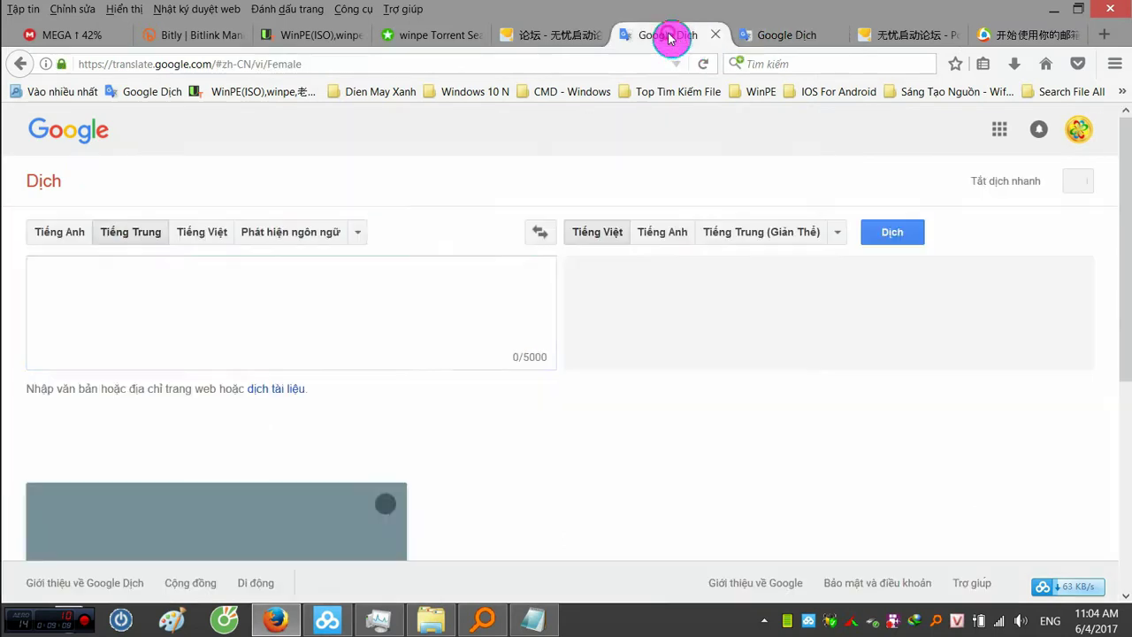
{"action": "left_click", "coordinate": [265, 303]}
{"action": "key", "text": "ctrl+v"}
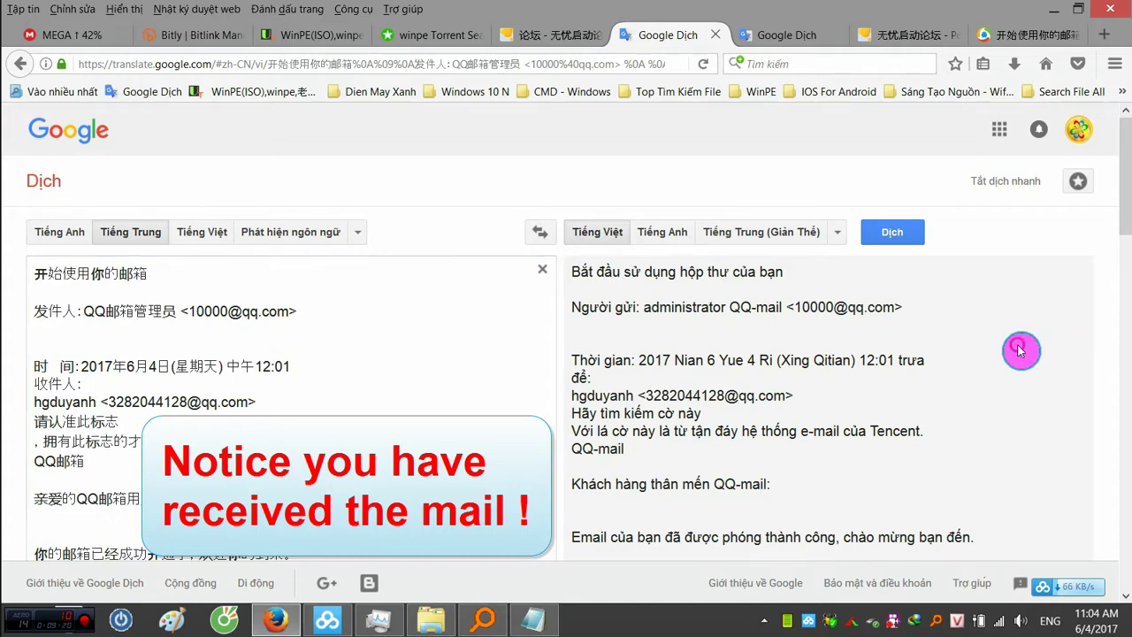
Read the Vietnamese translation, then return to the 无忧启动论坛 registration page.
{"action": "scroll", "coordinate": [1026, 347], "scroll_direction": "down", "scroll_amount": 2}
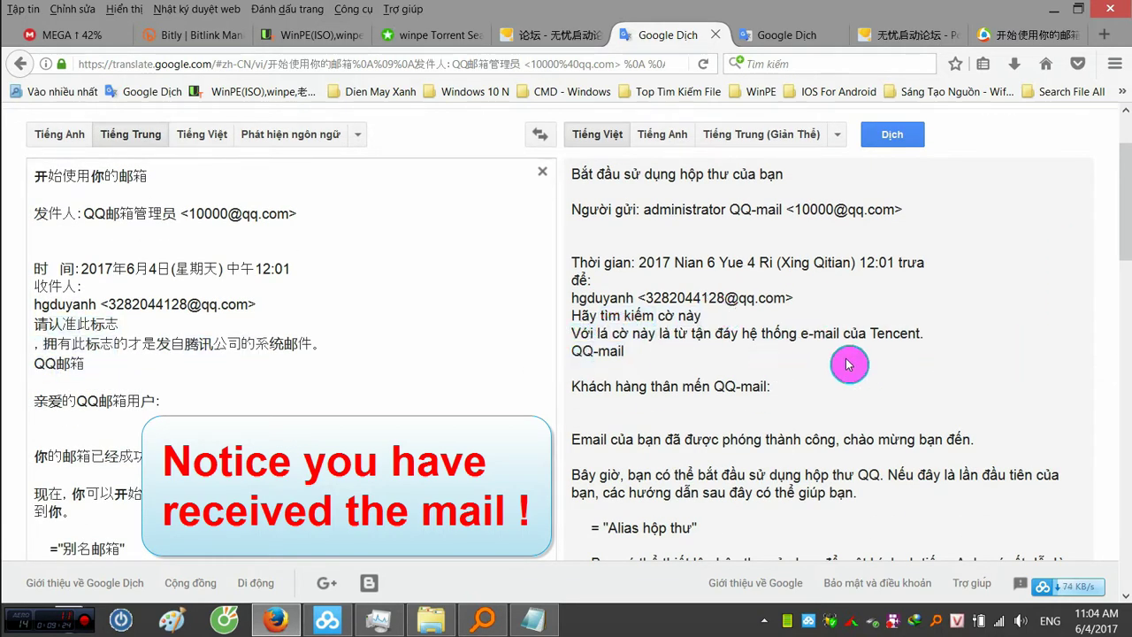
{"action": "scroll", "coordinate": [935, 361], "scroll_direction": "down", "scroll_amount": 1}
{"action": "scroll", "coordinate": [935, 361], "scroll_direction": "down", "scroll_amount": 1}
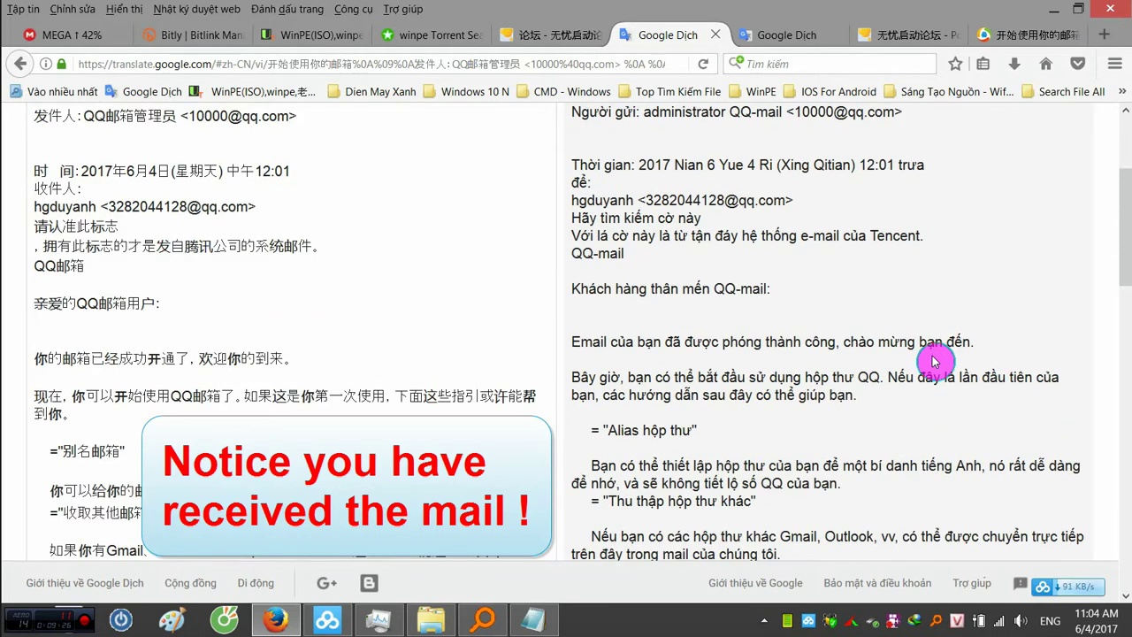
{"action": "scroll", "coordinate": [557, 329], "scroll_direction": "down", "scroll_amount": 2}
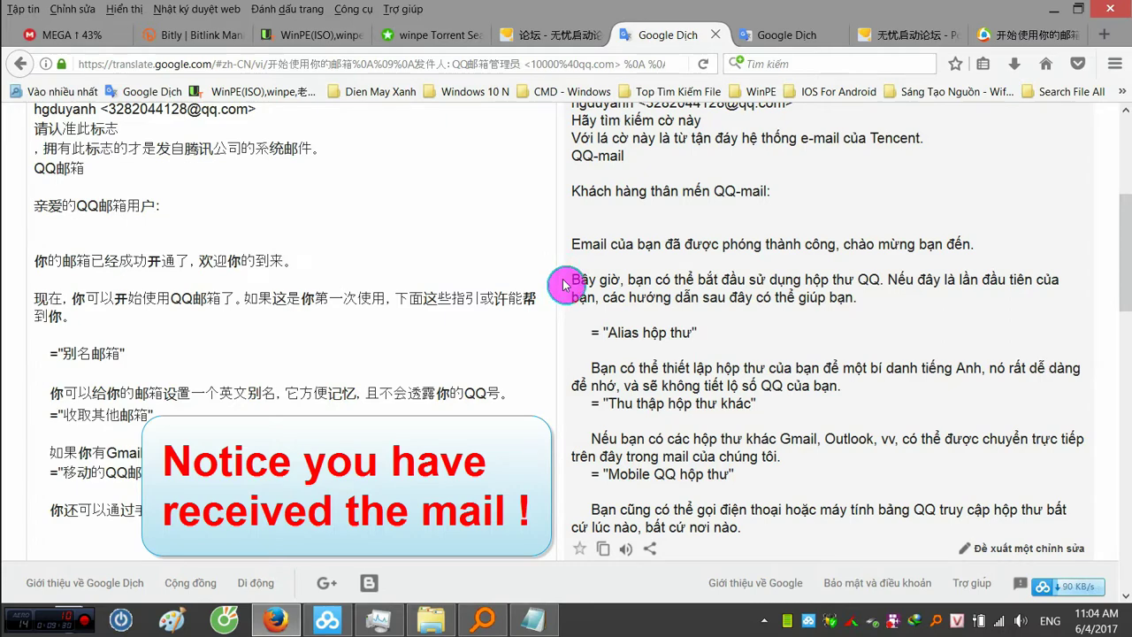
{"action": "scroll", "coordinate": [564, 284], "scroll_direction": "down", "scroll_amount": 2}
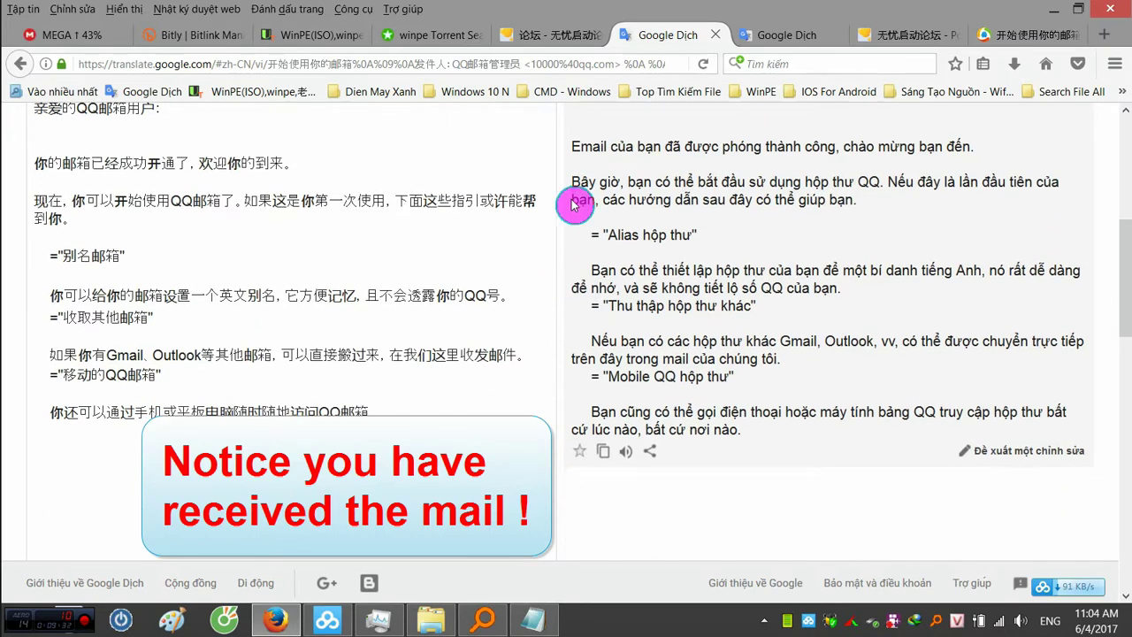
{"action": "scroll", "coordinate": [447, 254], "scroll_direction": "up", "scroll_amount": 5}
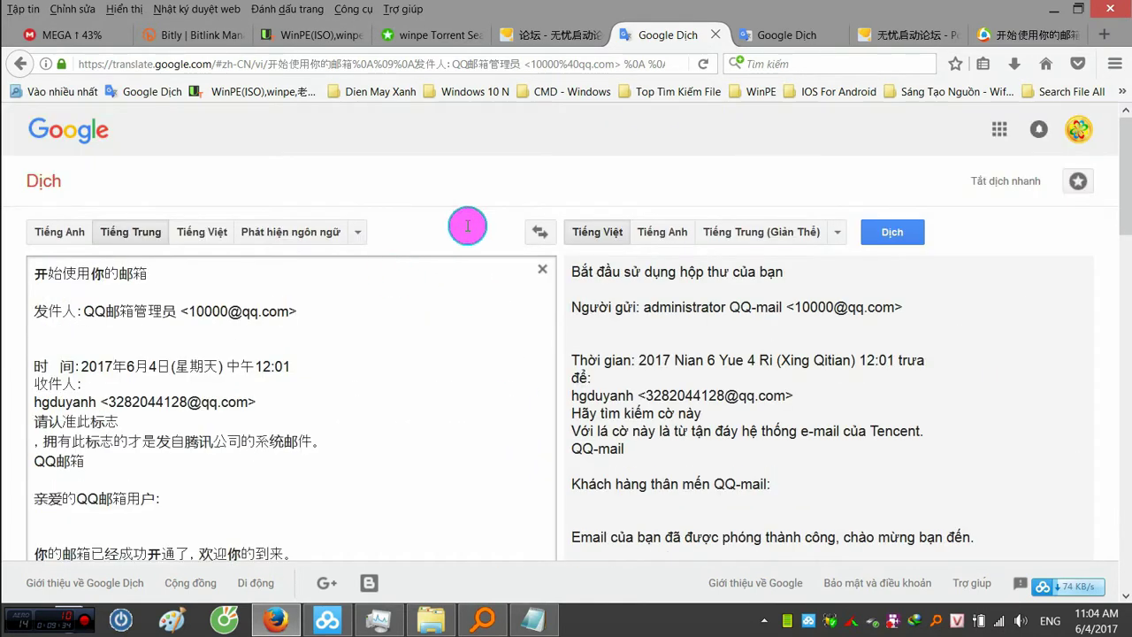
{"action": "left_click", "coordinate": [884, 35]}
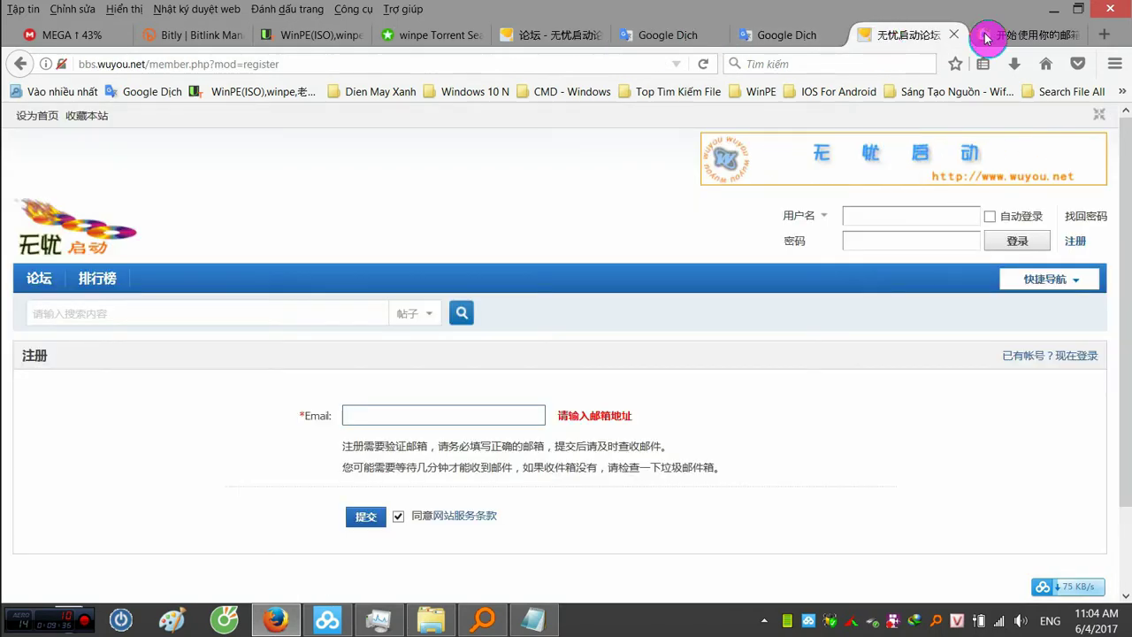
Glance at the QQ Mail welcome message and come back to the forum registration page.
{"action": "left_click", "coordinate": [1015, 31]}
{"action": "left_click", "coordinate": [254, 378]}
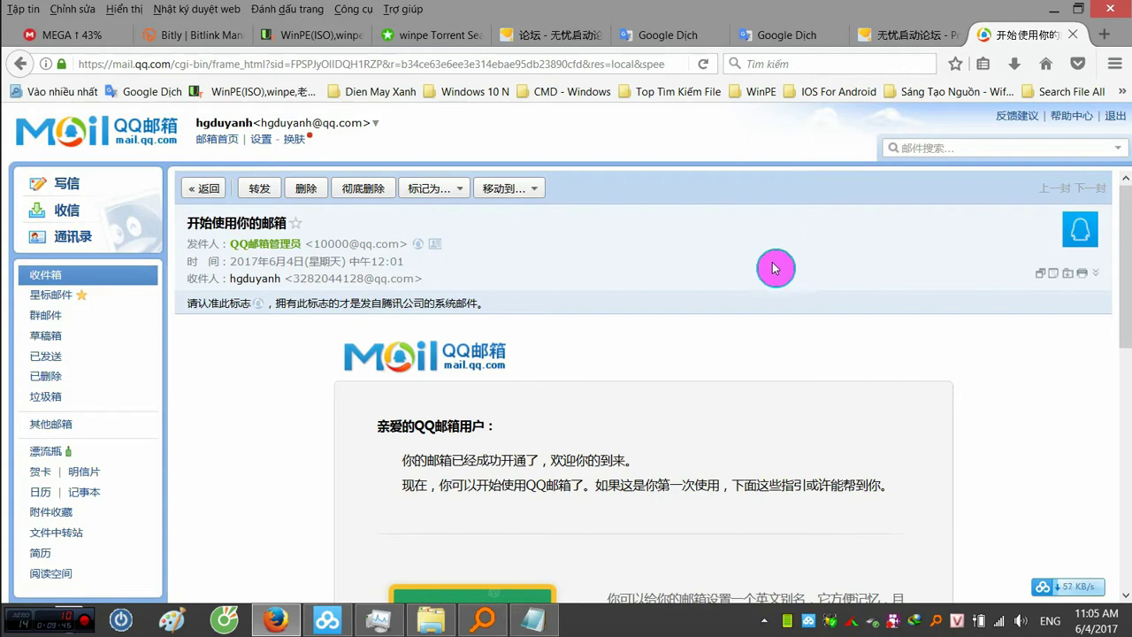
{"action": "left_click", "coordinate": [922, 40]}
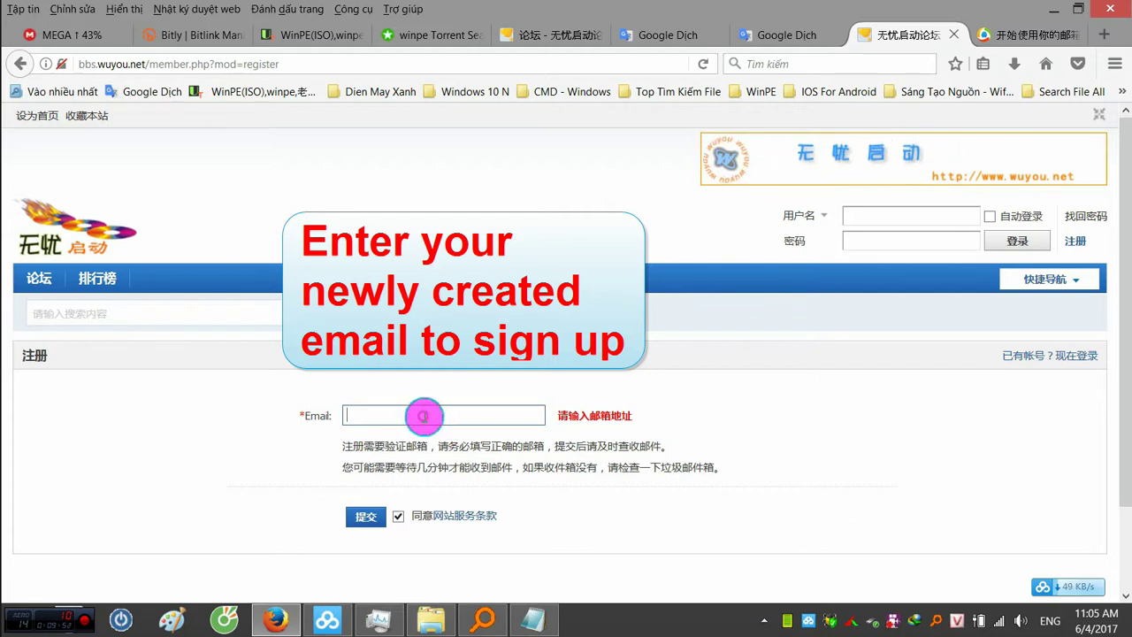
{"action": "type", "text": "hgduyanh"}
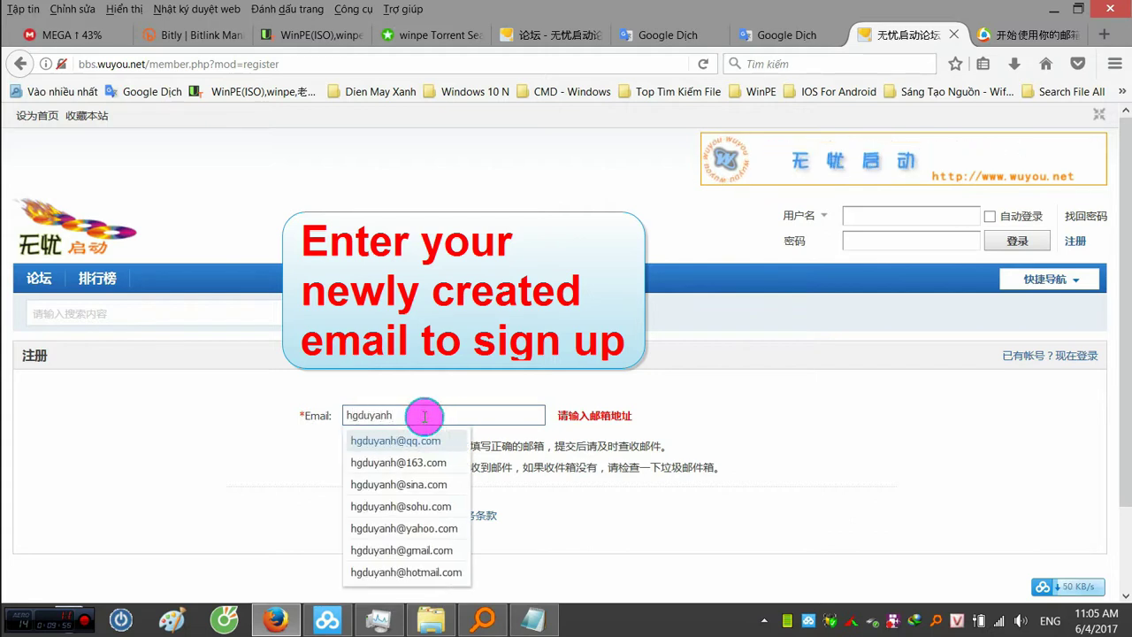
{"action": "left_click", "coordinate": [429, 442]}
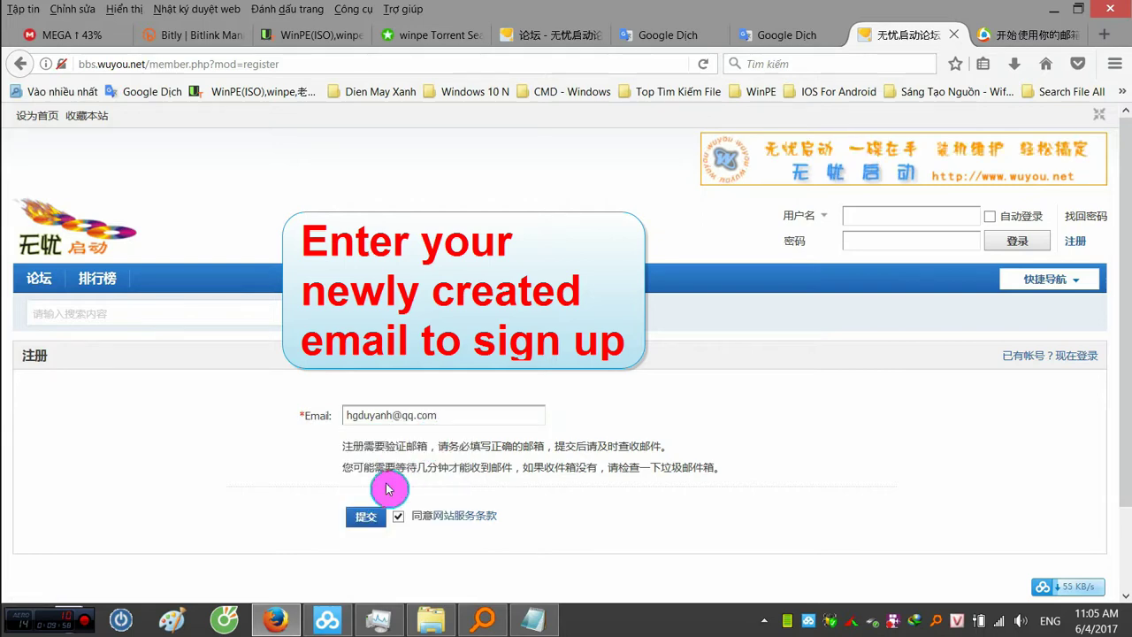
{"action": "left_click", "coordinate": [361, 520]}
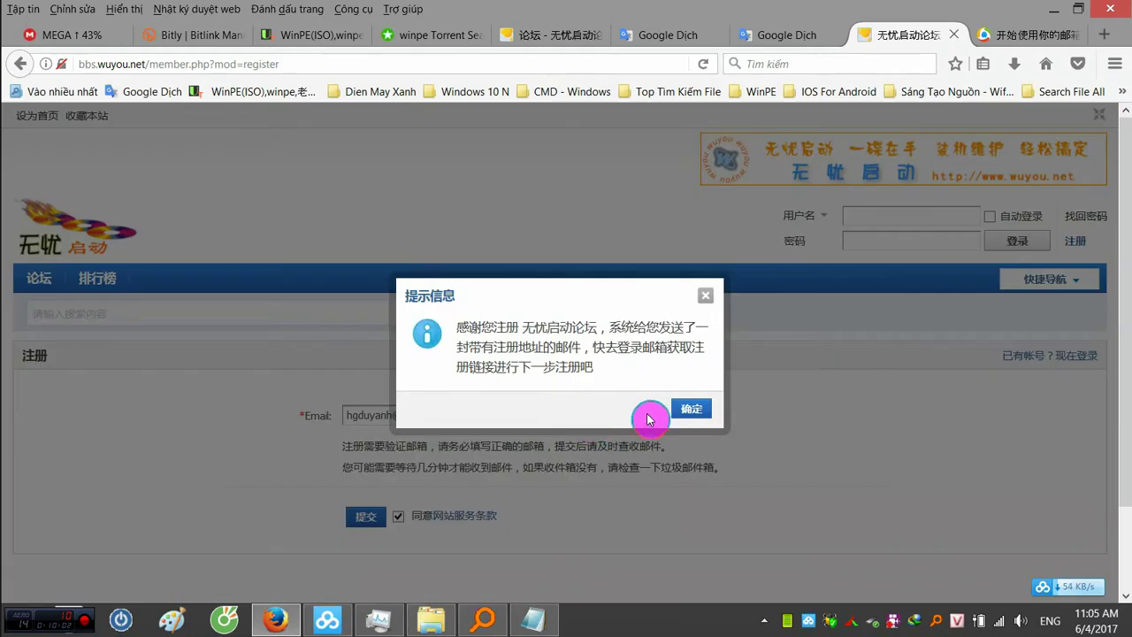
{"action": "left_click_drag", "start_coordinate": [610, 380], "coordinate": [395, 292]}
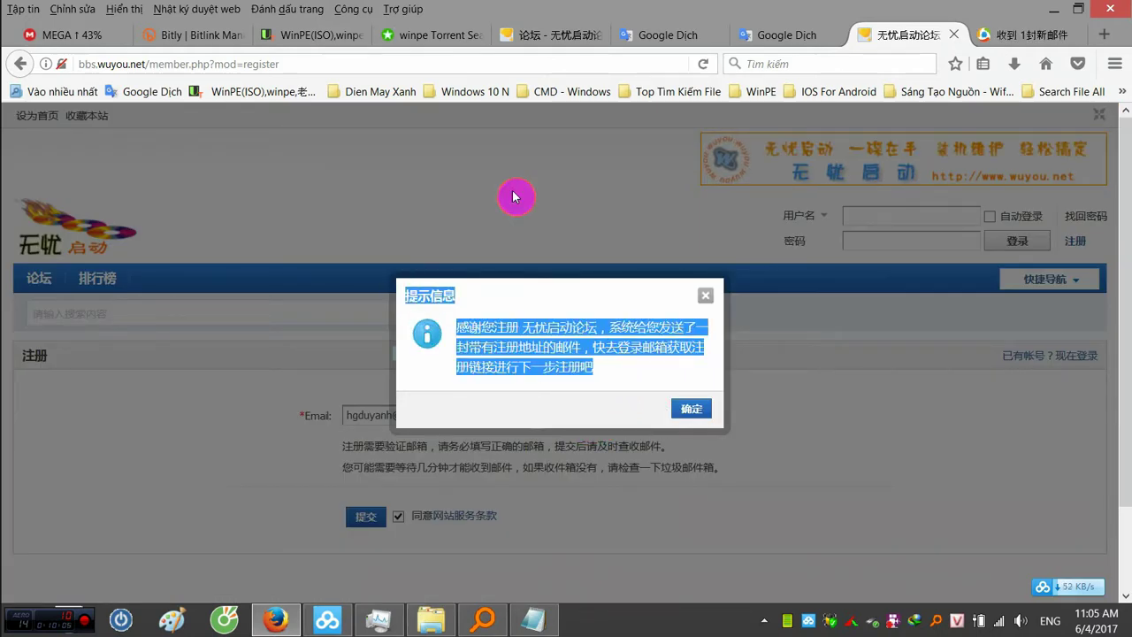
{"action": "left_click", "coordinate": [685, 34]}
Replace Google Translate's source text with the forum confirmation notice to read it in Vietnamese.
{"action": "left_click", "coordinate": [335, 314]}
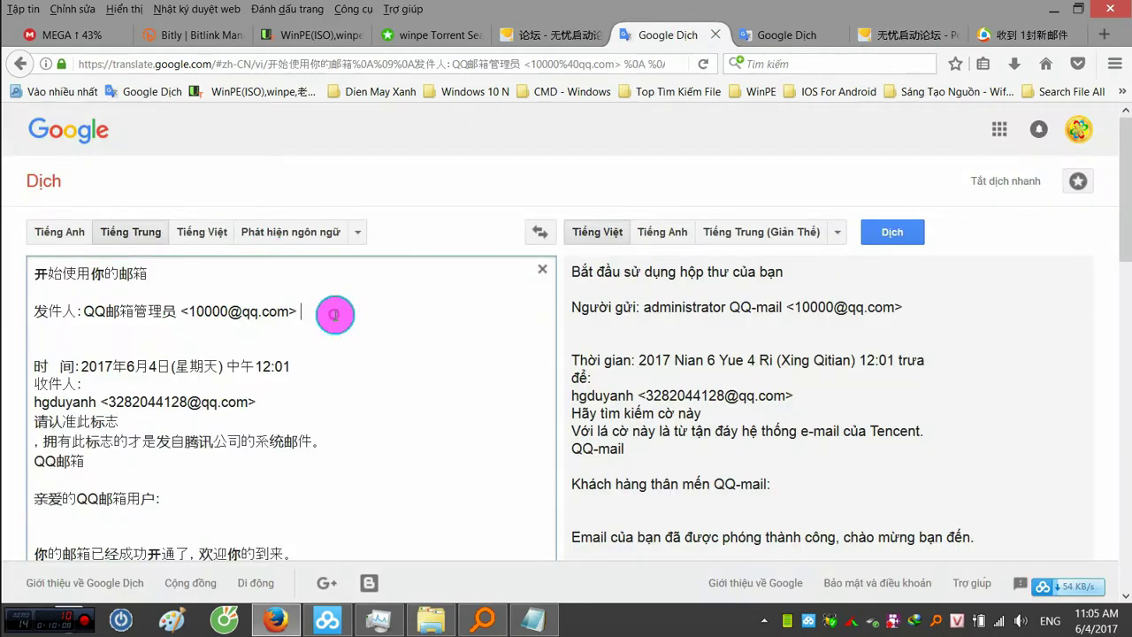
{"action": "key", "text": "ctrl+a"}
{"action": "type", "text": "提示信息 关闭  感谢您注册 无忧启动论坛，系统给您发送了一封带有注册地址的邮件，快去登录邮箱获取注册链接进行下一步注册吧"}
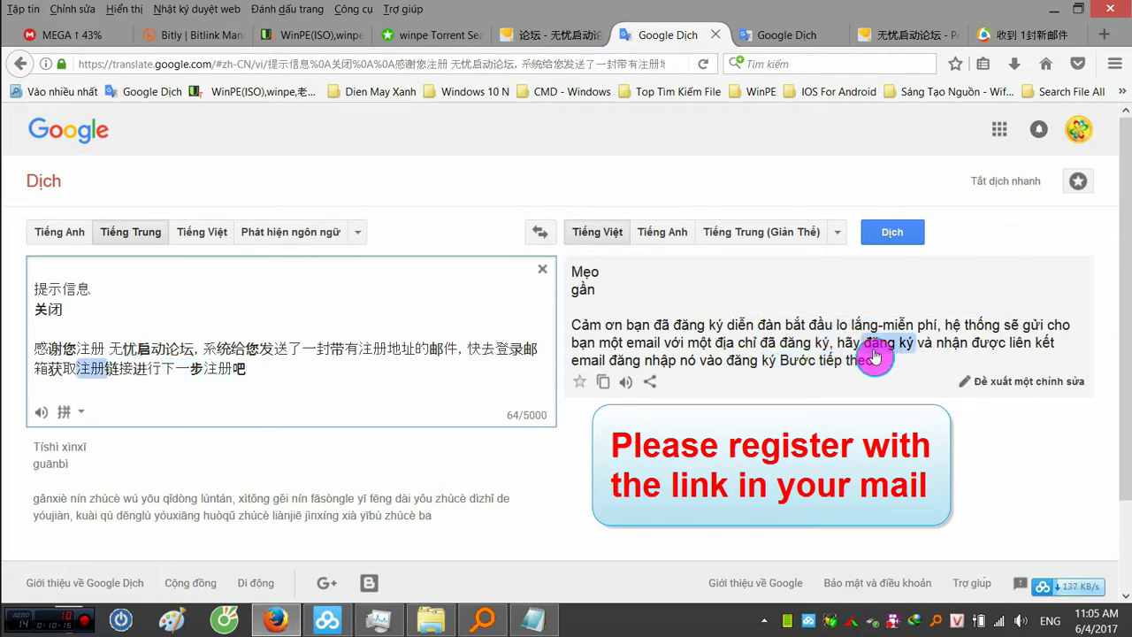
{"action": "left_click", "coordinate": [995, 35]}
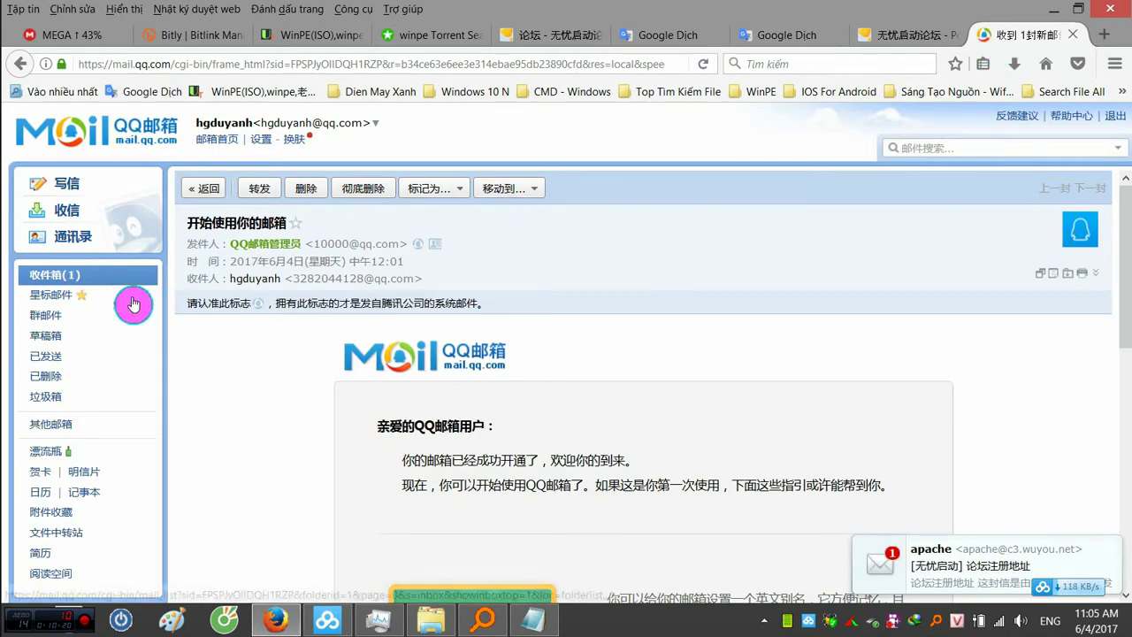
Open the '[无忧启动] 论坛注册地址' email from the QQ Mail inbox and follow its registration link.
{"action": "left_click", "coordinate": [46, 277]}
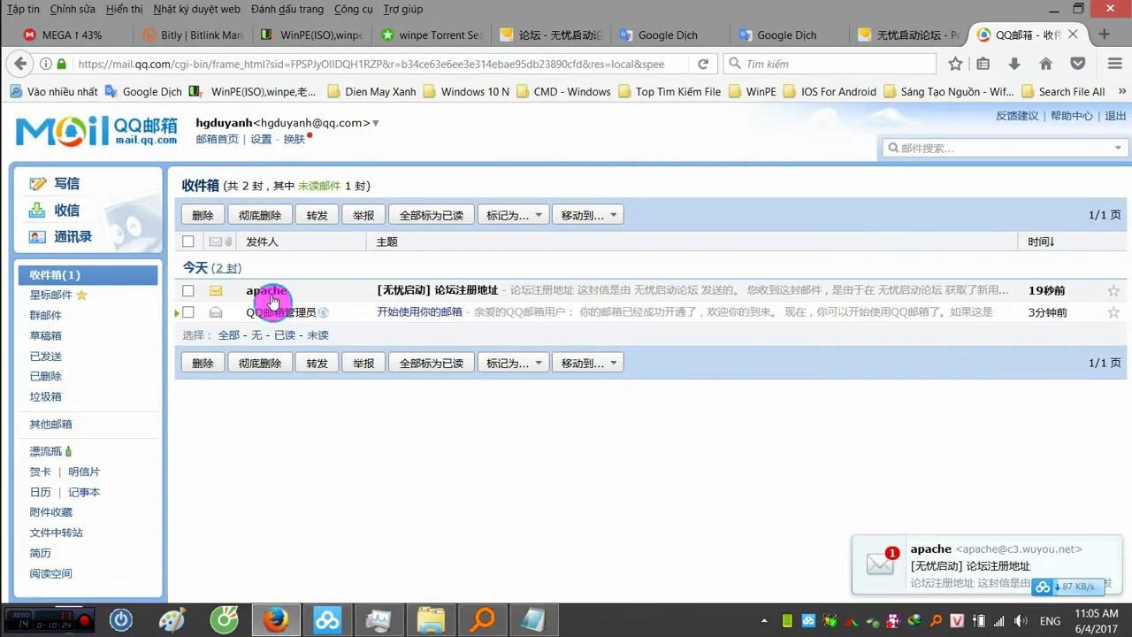
{"action": "mouse_move", "coordinate": [265, 293]}
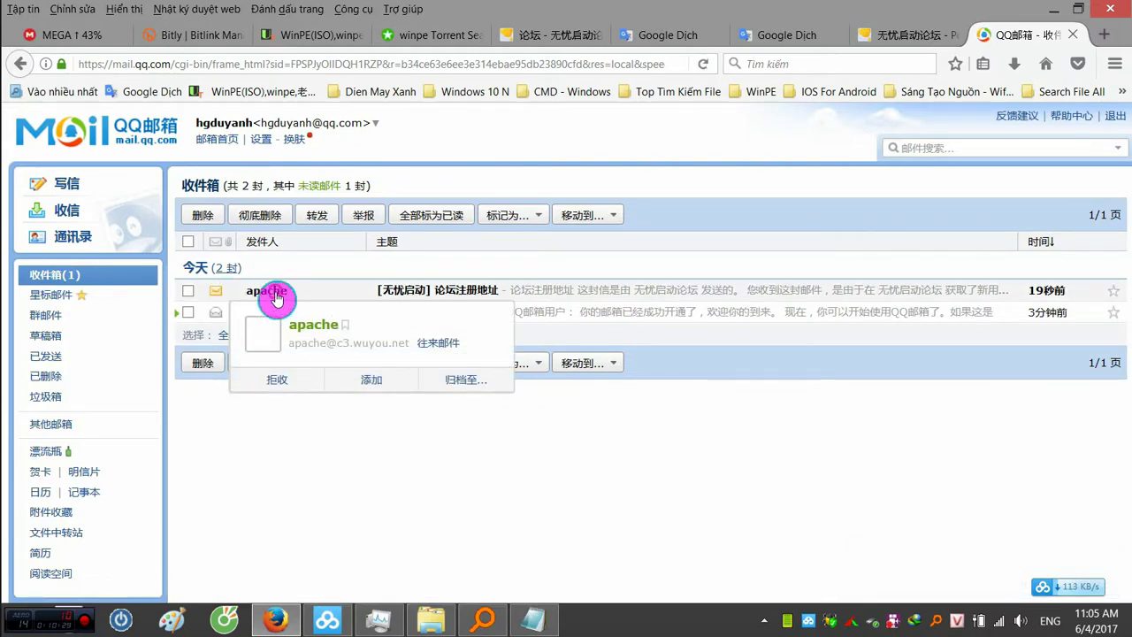
{"action": "left_click", "coordinate": [416, 290]}
{"action": "scroll", "coordinate": [430, 404], "scroll_direction": "down", "scroll_amount": 8}
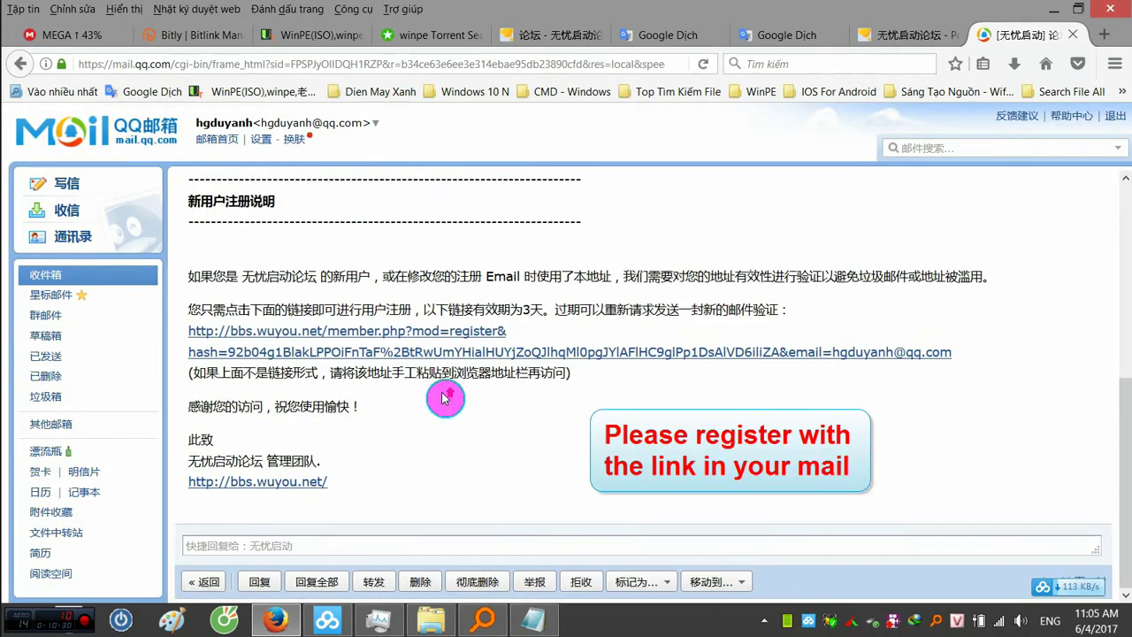
{"action": "scroll", "coordinate": [443, 398], "scroll_direction": "up", "scroll_amount": 5}
{"action": "scroll", "coordinate": [444, 398], "scroll_direction": "down", "scroll_amount": 3}
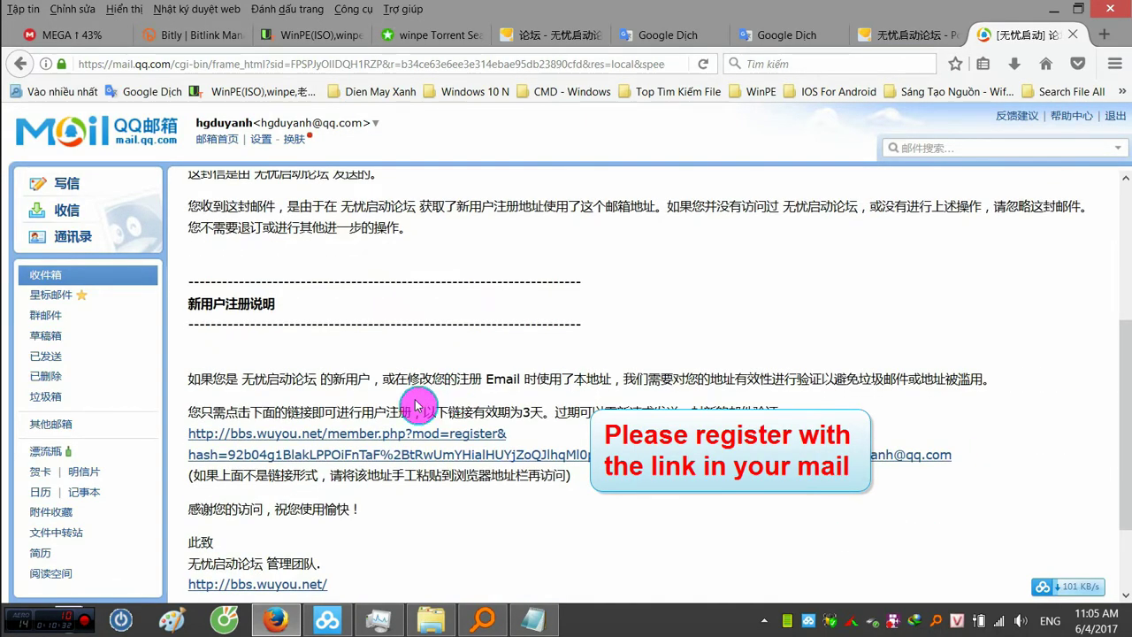
{"action": "scroll", "coordinate": [380, 374], "scroll_direction": "up", "scroll_amount": 3}
{"action": "scroll", "coordinate": [382, 377], "scroll_direction": "down", "scroll_amount": 3}
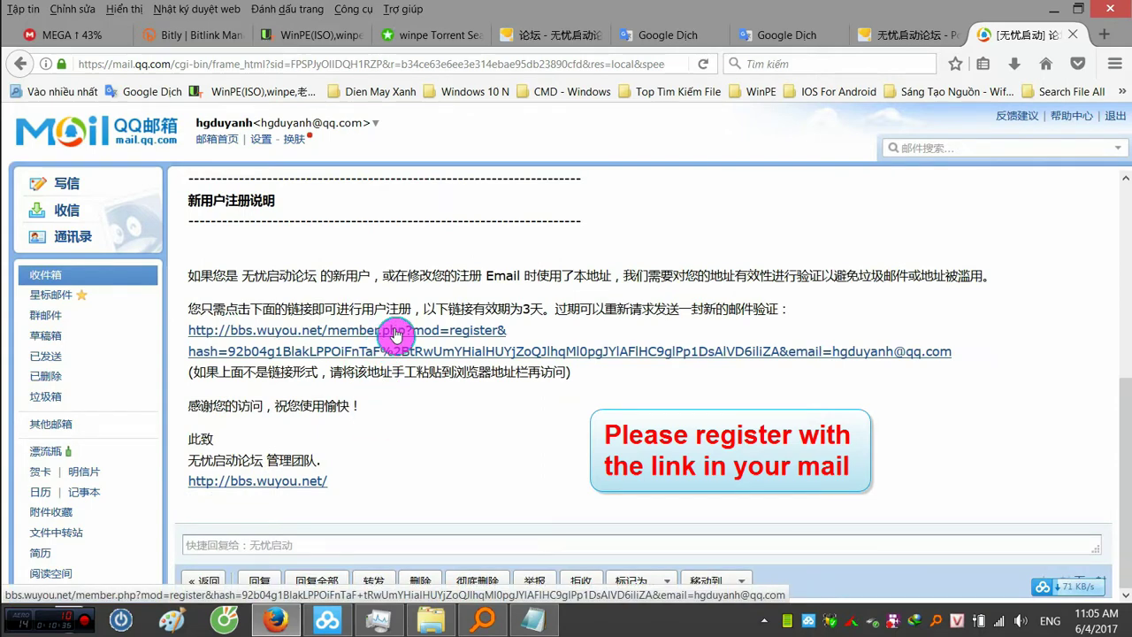
{"action": "left_click", "coordinate": [400, 337]}
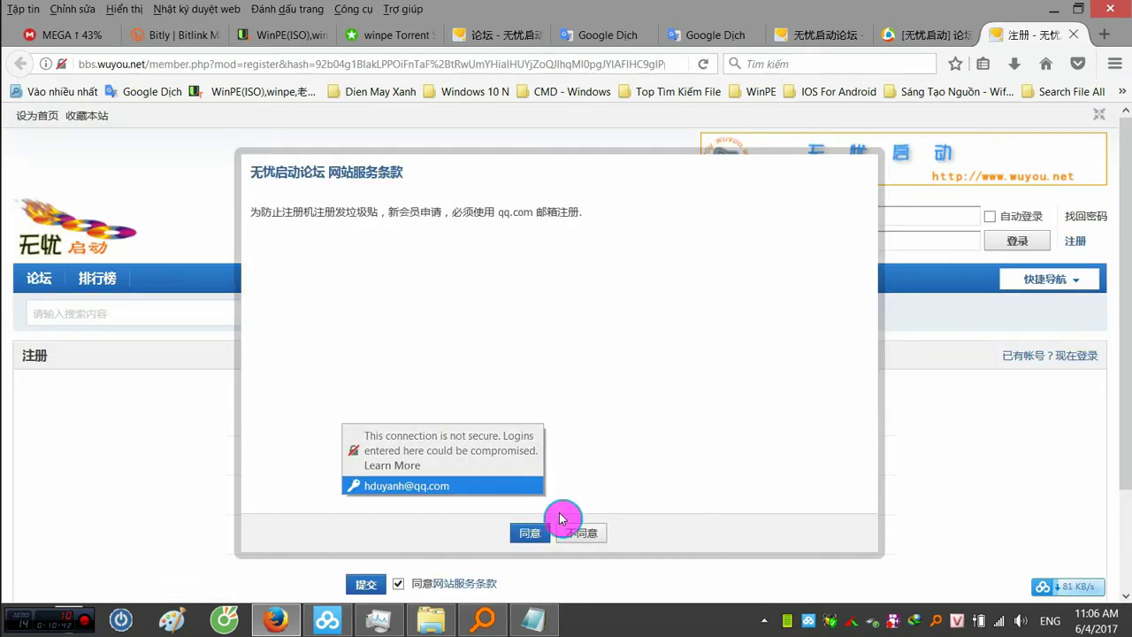
Accept the forum's terms of service and focus the username field on the sign-up form.
{"action": "scroll", "coordinate": [664, 369], "scroll_direction": "down", "scroll_amount": 3}
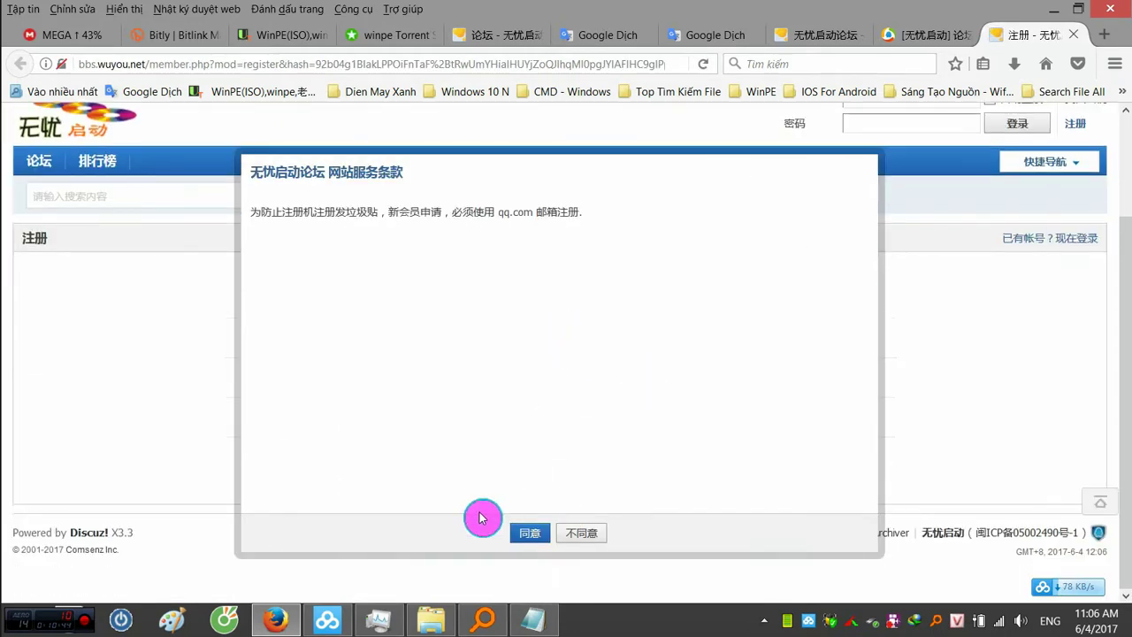
{"action": "left_click", "coordinate": [530, 535]}
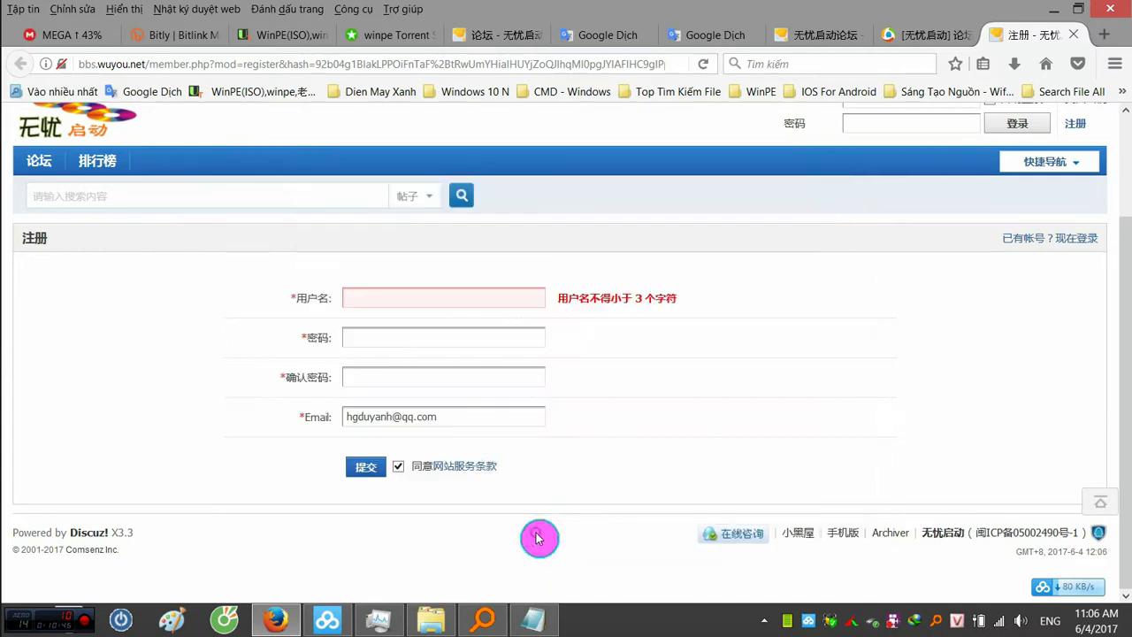
{"action": "left_click", "coordinate": [419, 301]}
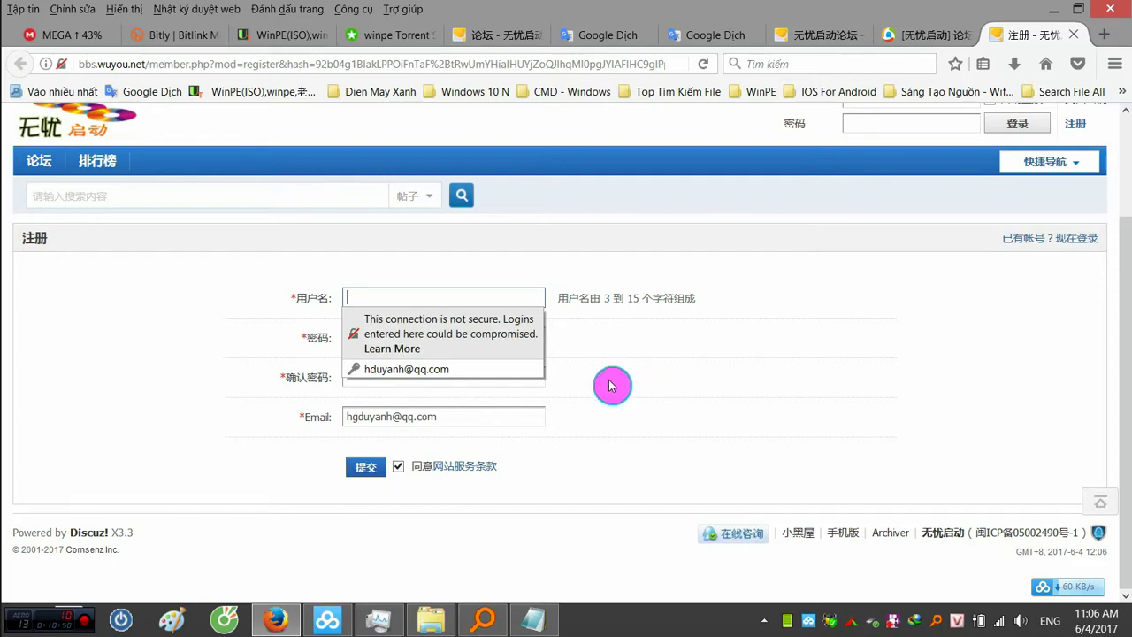
{"action": "left_click", "coordinate": [234, 336]}
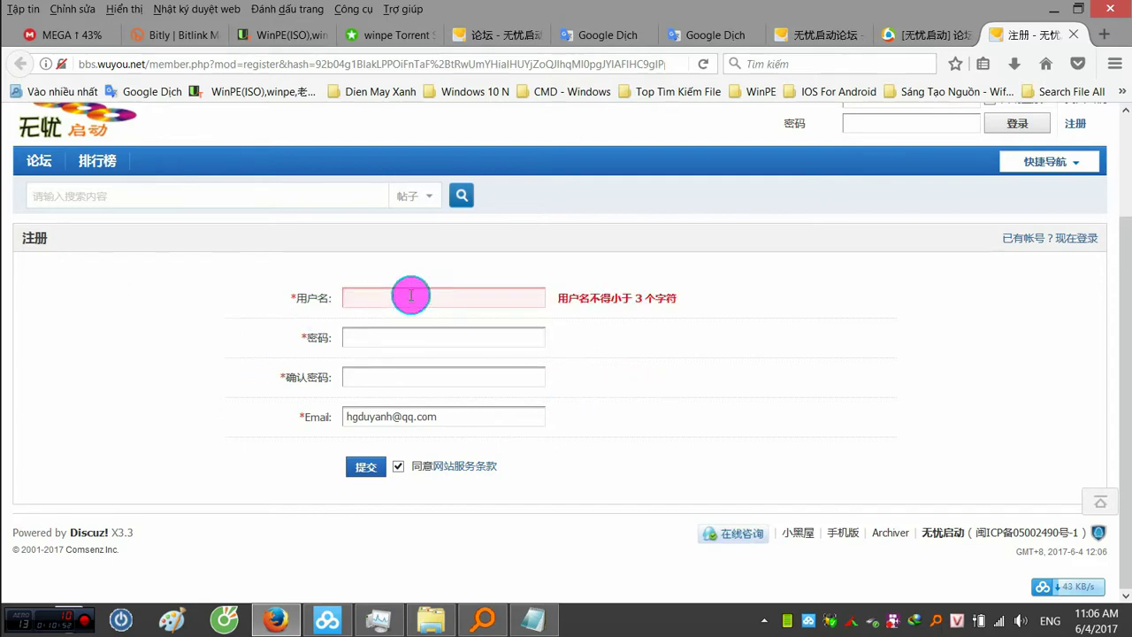
Select and copy the registration form's labels and messages for translation.
{"action": "left_click_drag", "start_coordinate": [333, 305], "coordinate": [294, 299]}
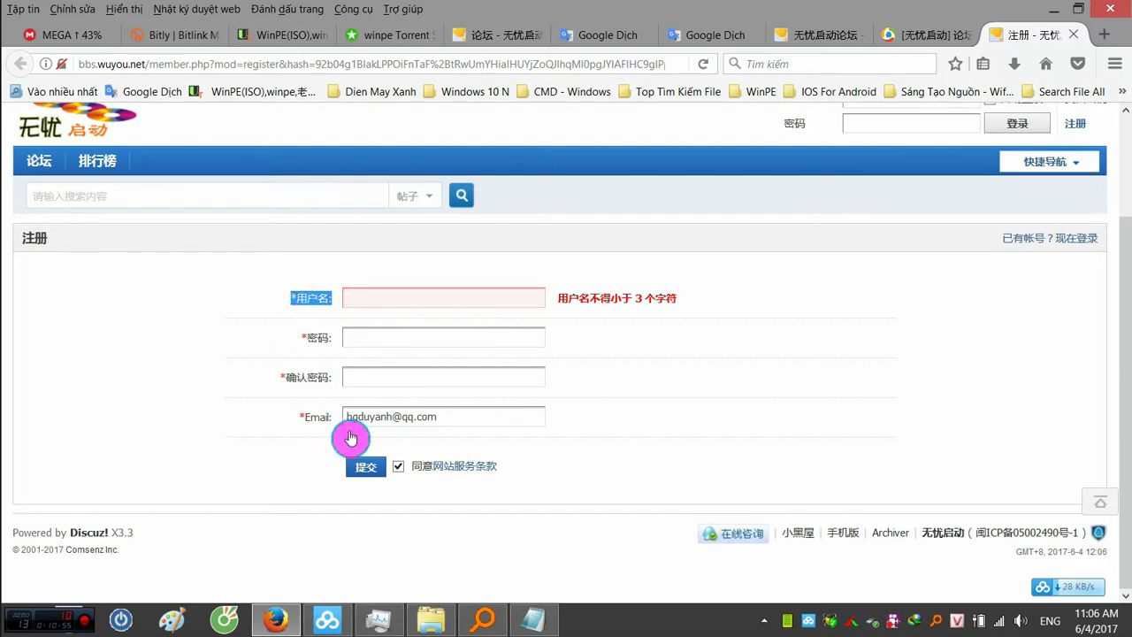
{"action": "left_click_drag", "start_coordinate": [526, 475], "coordinate": [324, 285]}
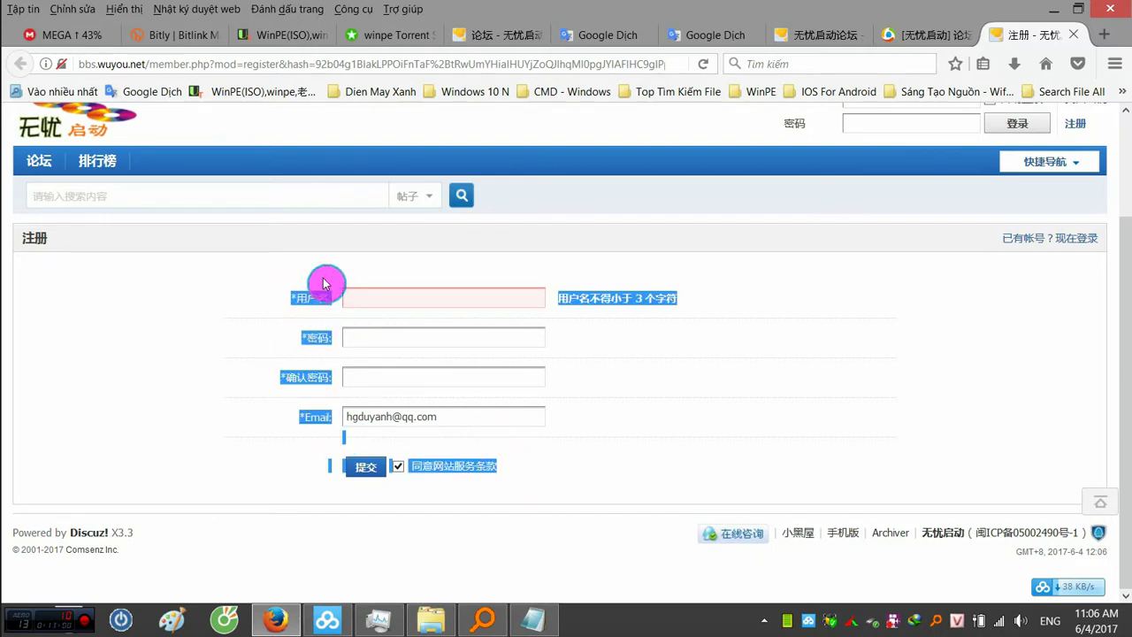
{"action": "left_click", "coordinate": [557, 33]}
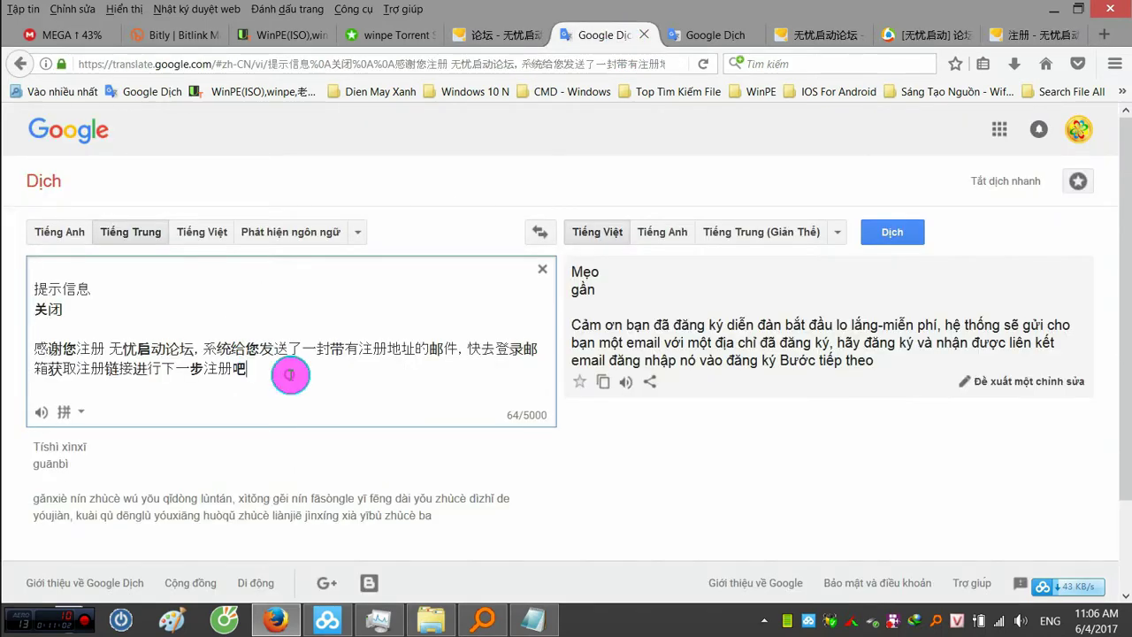
Paste the copied form labels into Google Translate to get Vietnamese translations.
{"action": "key", "text": "ctrl+a"}
{"action": "type", "text": "*用户名: 用户名不得小于 3 个字符 *密码: *确认密码: *Email:    同意网站服务条款"}
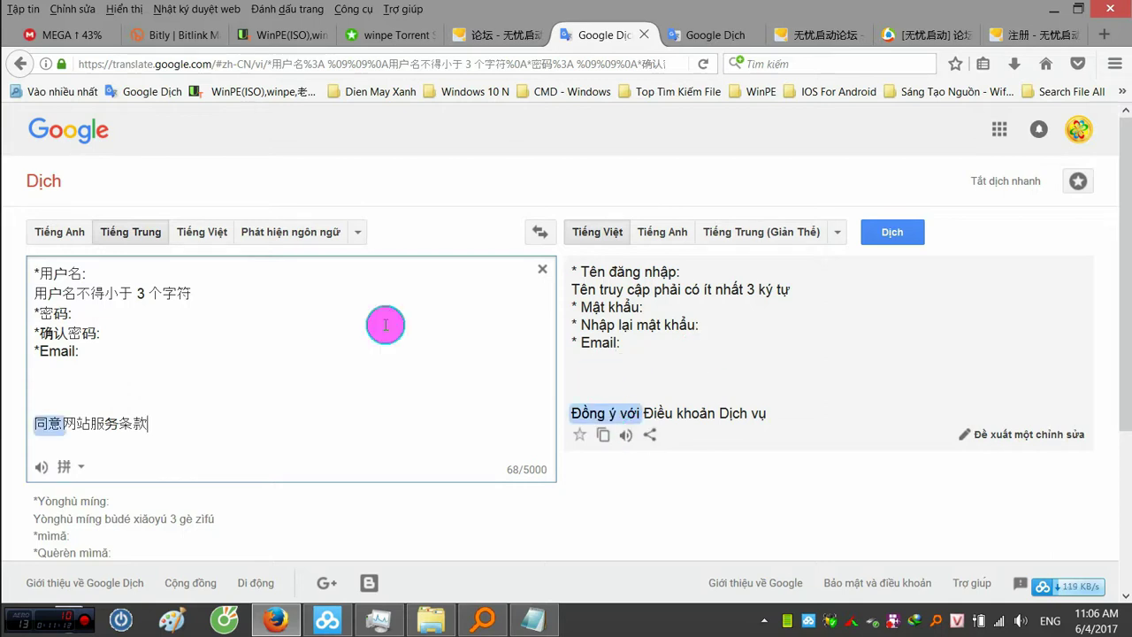
{"action": "left_click", "coordinate": [826, 32]}
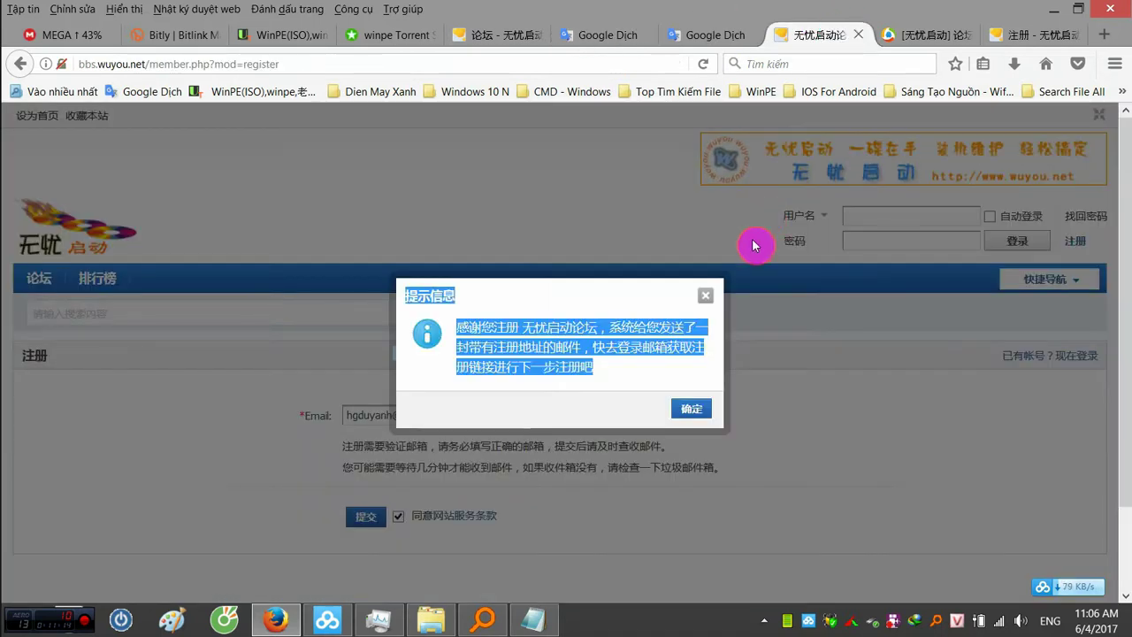
Close the old forum registration page and move the registration tab ahead of the mail tab.
{"action": "left_click", "coordinate": [716, 288]}
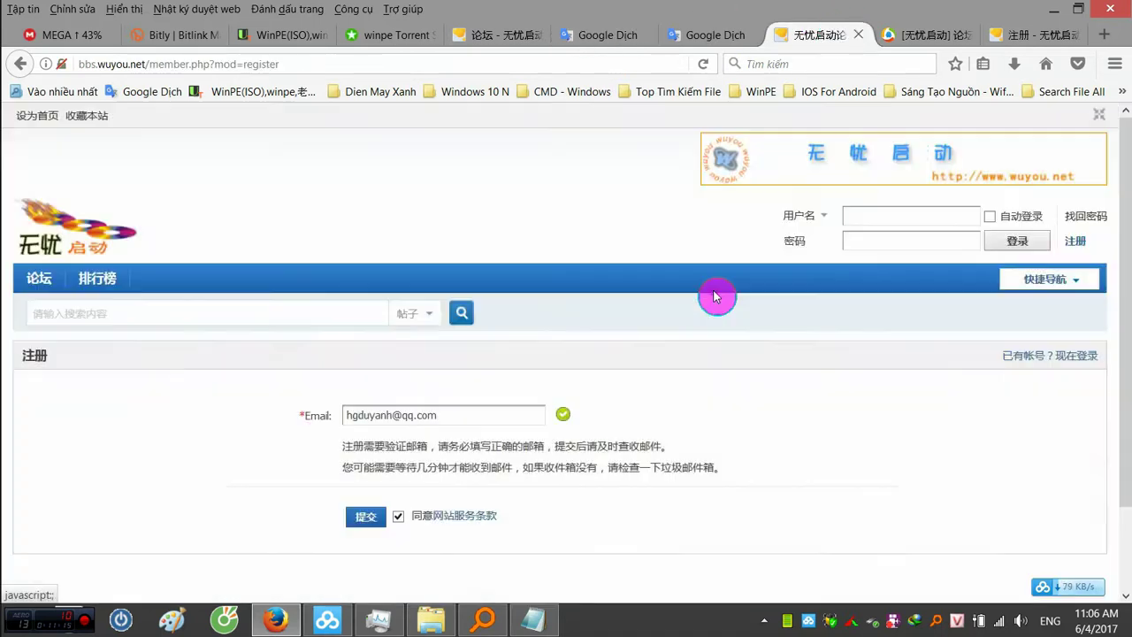
{"action": "left_click", "coordinate": [862, 39]}
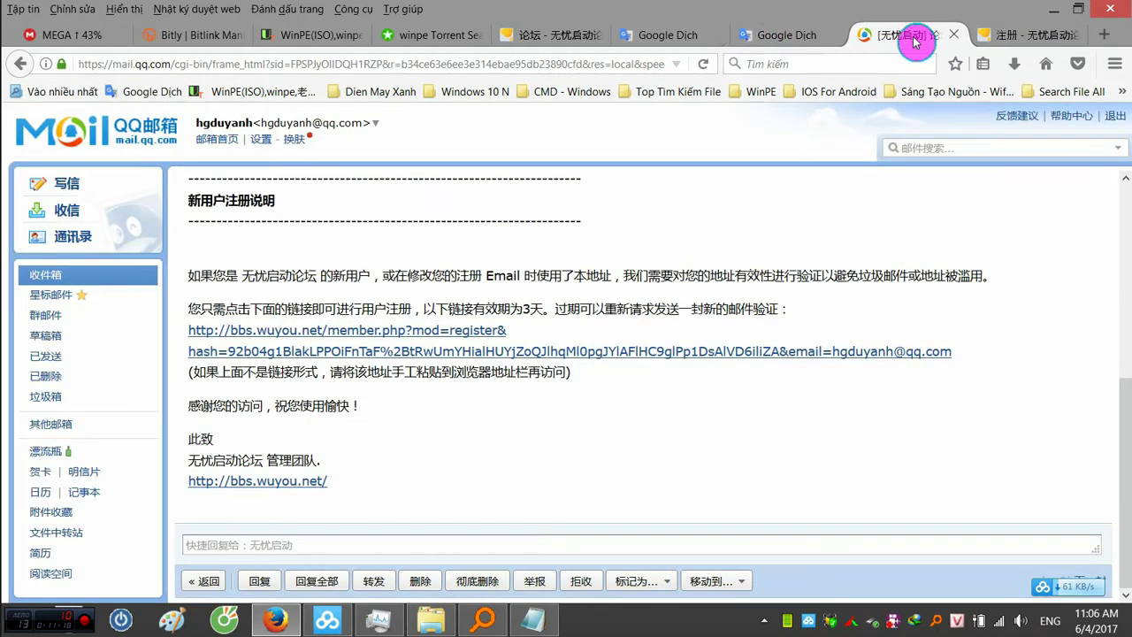
{"action": "left_click", "coordinate": [1006, 41]}
{"action": "left_click", "coordinate": [934, 39]}
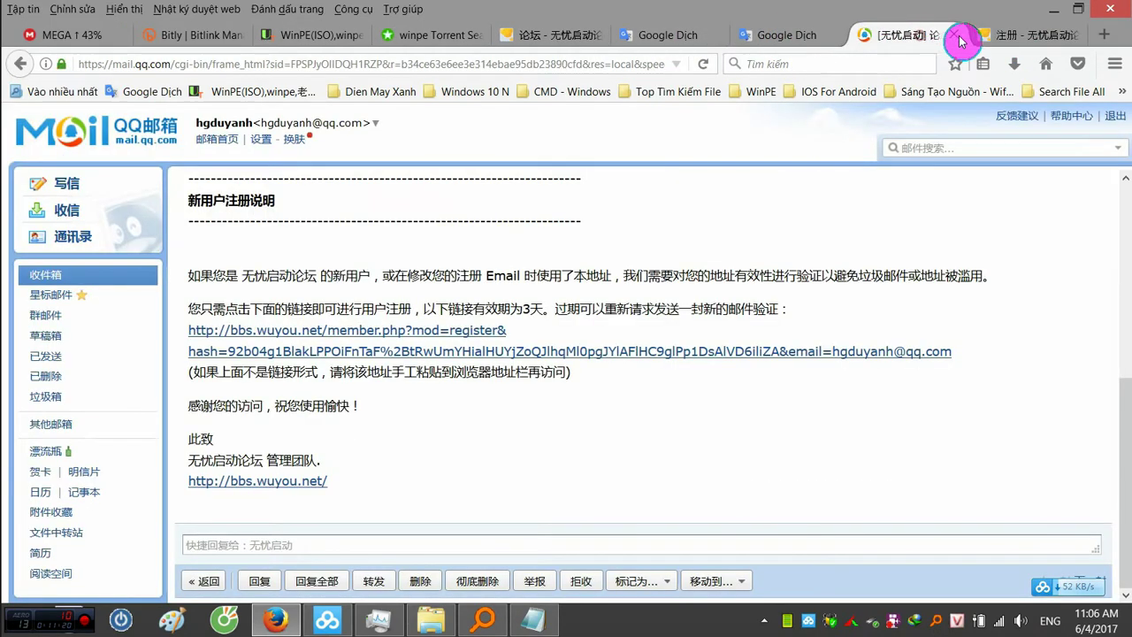
{"action": "left_click_drag", "start_coordinate": [998, 32], "coordinate": [879, 33]}
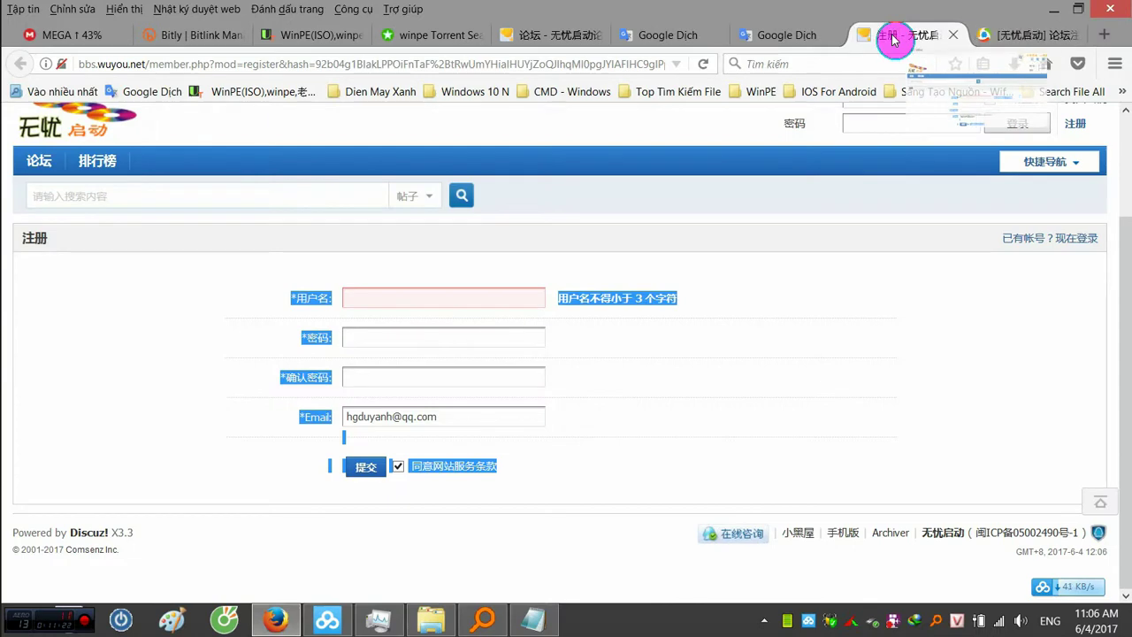
Enter a username, a password and the password confirmation on the registration form.
{"action": "left_click", "coordinate": [416, 296]}
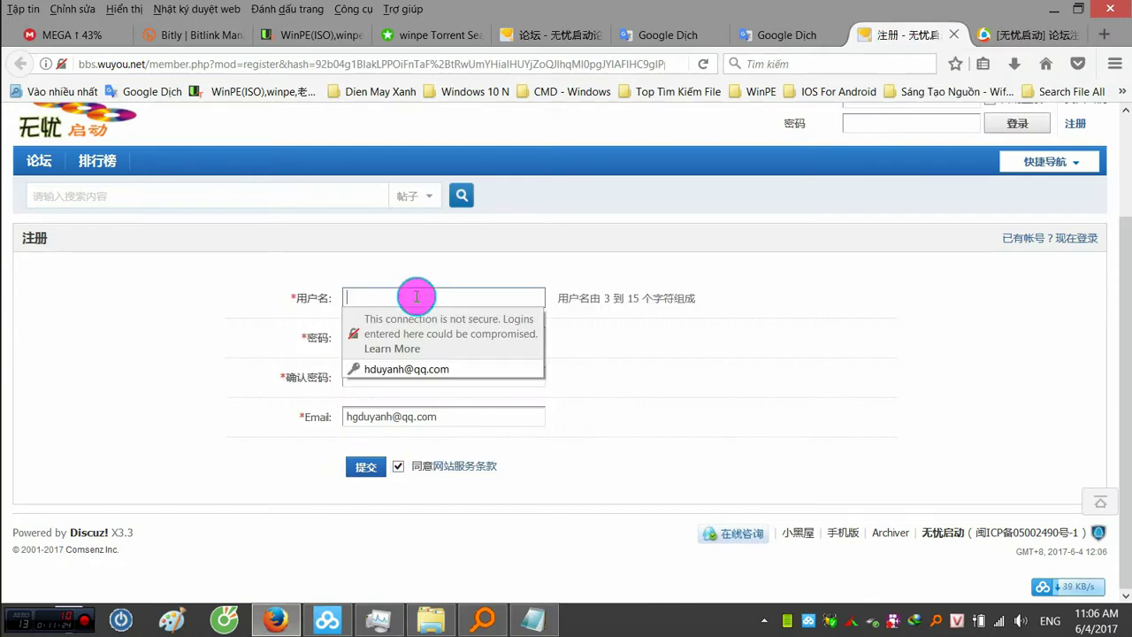
{"action": "type", "text": "hgduyanh"}
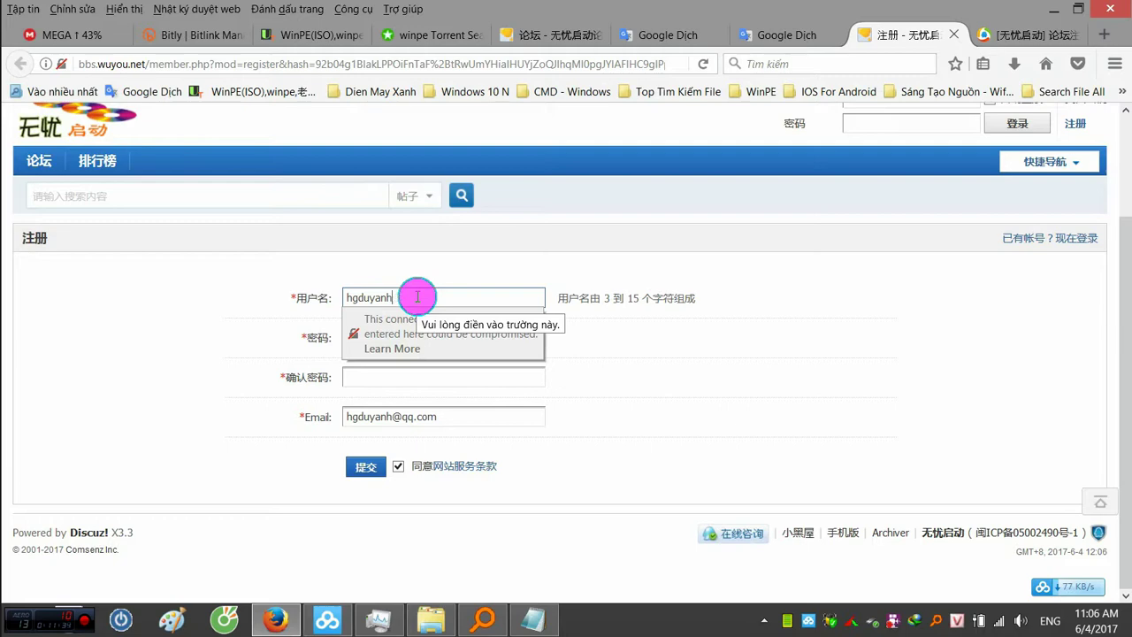
{"action": "left_click", "coordinate": [435, 335]}
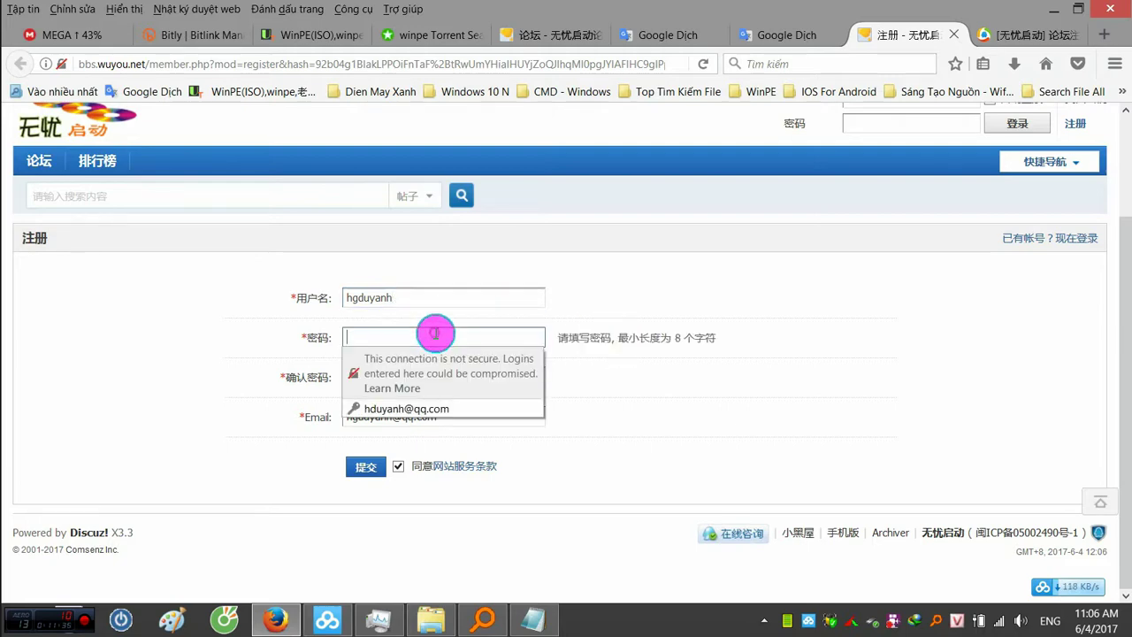
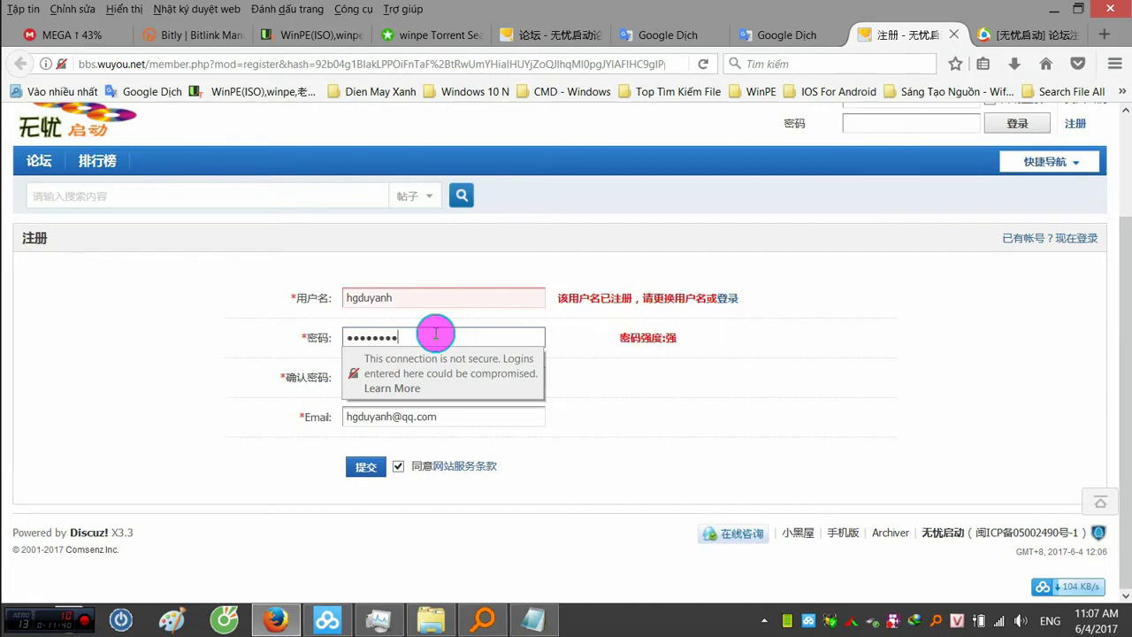
{"action": "key", "text": "Tab"}
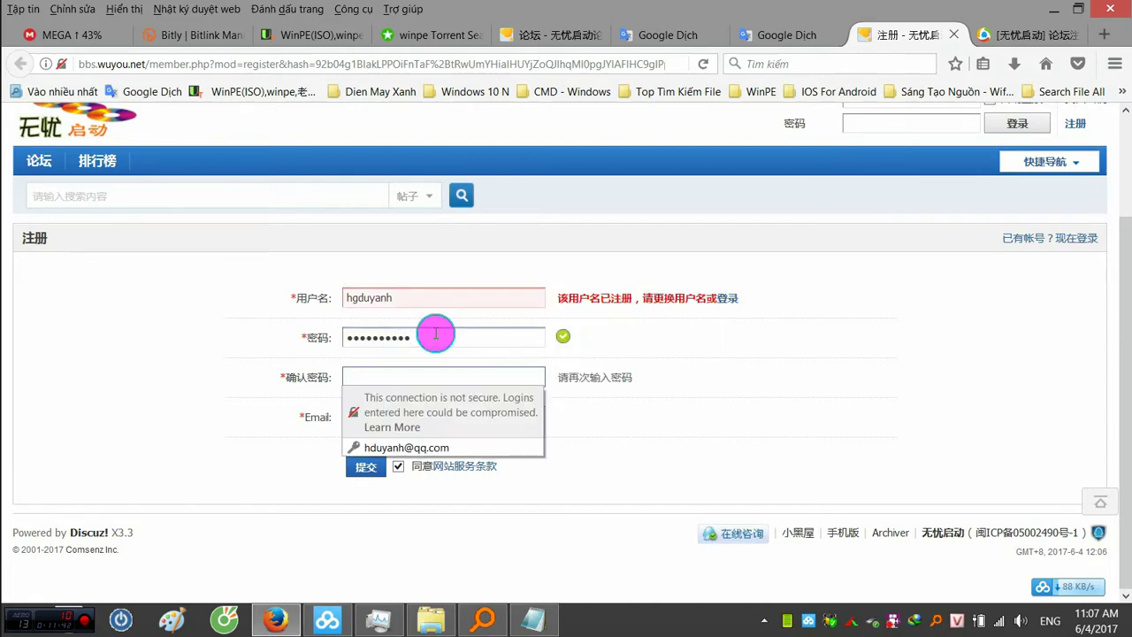
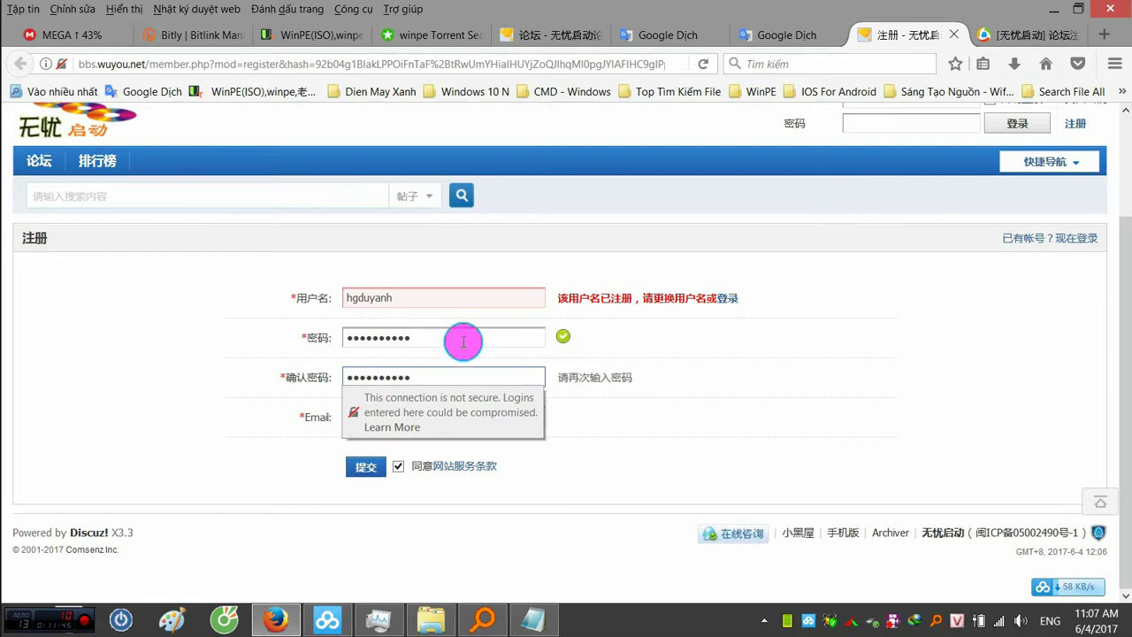
Fill in the QQ email address and copy the username-already-registered error.
{"action": "left_click", "coordinate": [434, 417]}
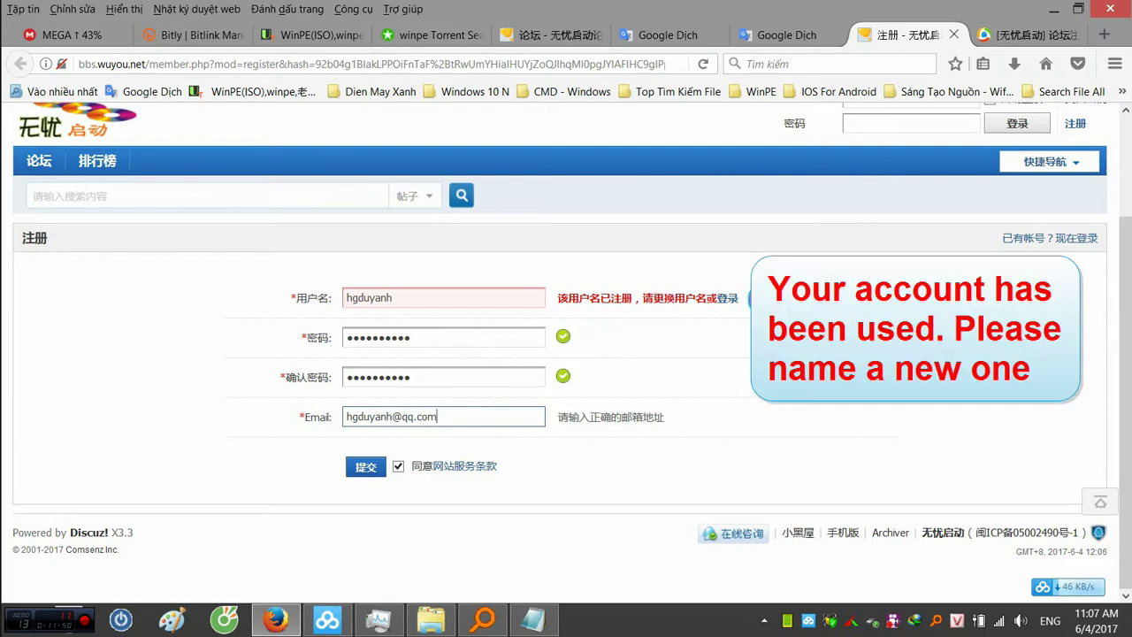
{"action": "left_click_drag", "start_coordinate": [743, 298], "coordinate": [562, 290]}
{"action": "key", "text": "ctrl+c"}
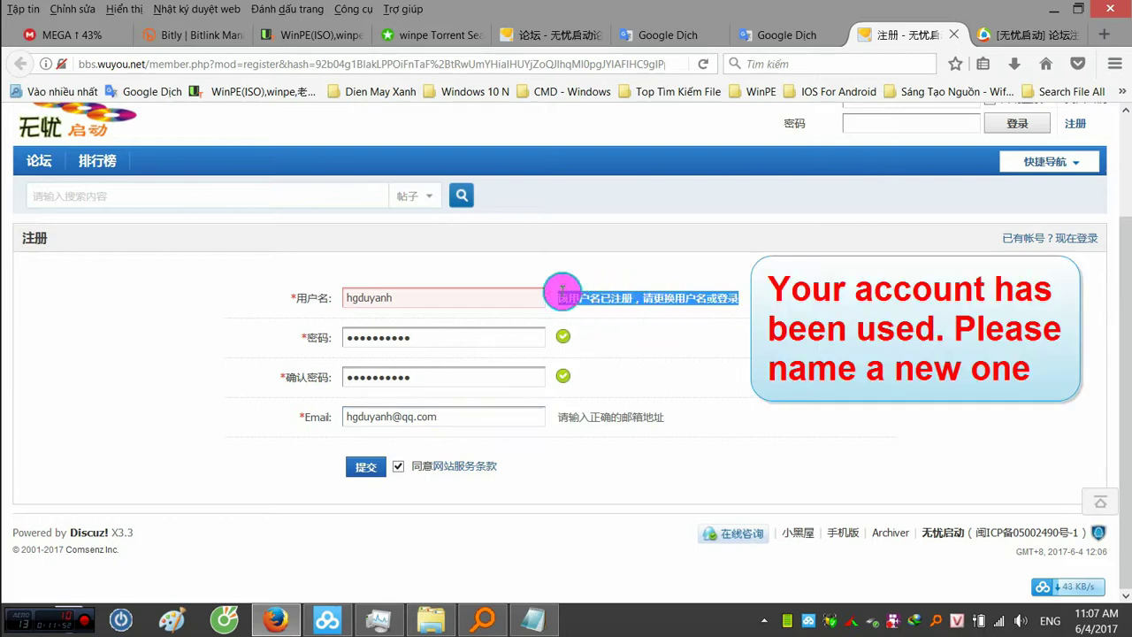
{"action": "left_click", "coordinate": [637, 36]}
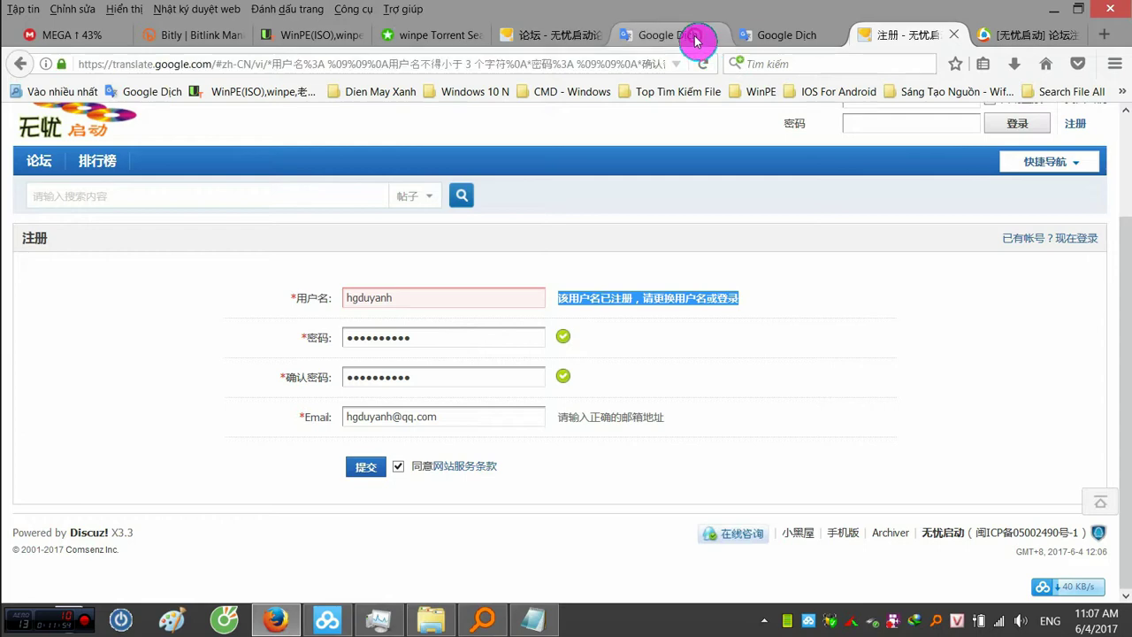
Translate the username error in Google Translate, then return to the registration form.
{"action": "left_click", "coordinate": [196, 378]}
{"action": "key", "text": "ctrl+a"}
{"action": "key", "text": "ctrl+v"}
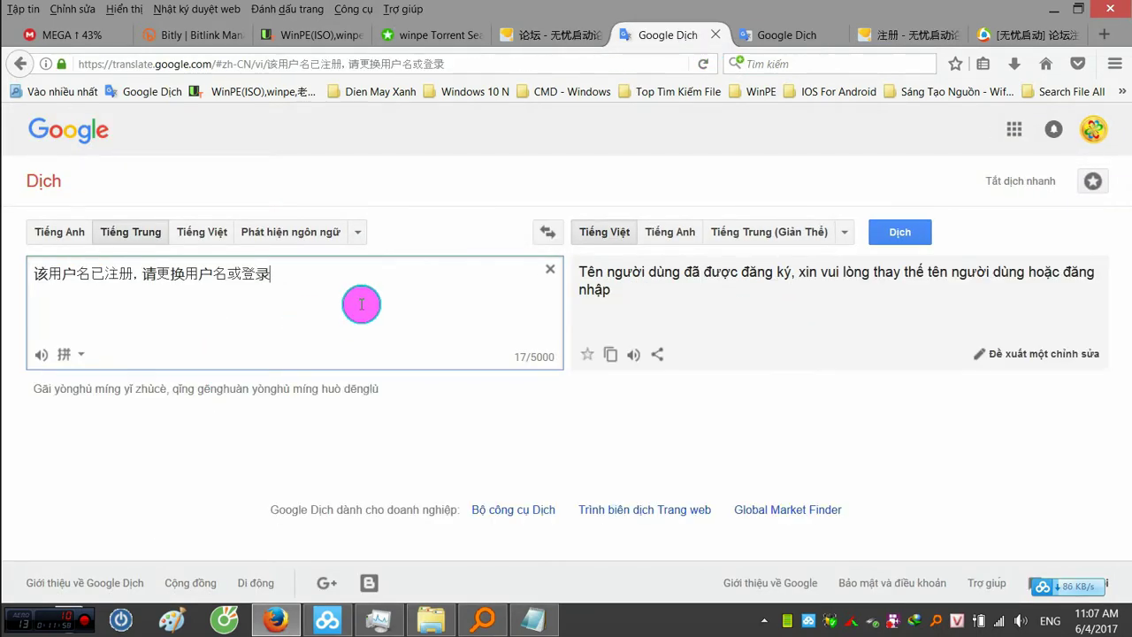
{"action": "left_click", "coordinate": [783, 41]}
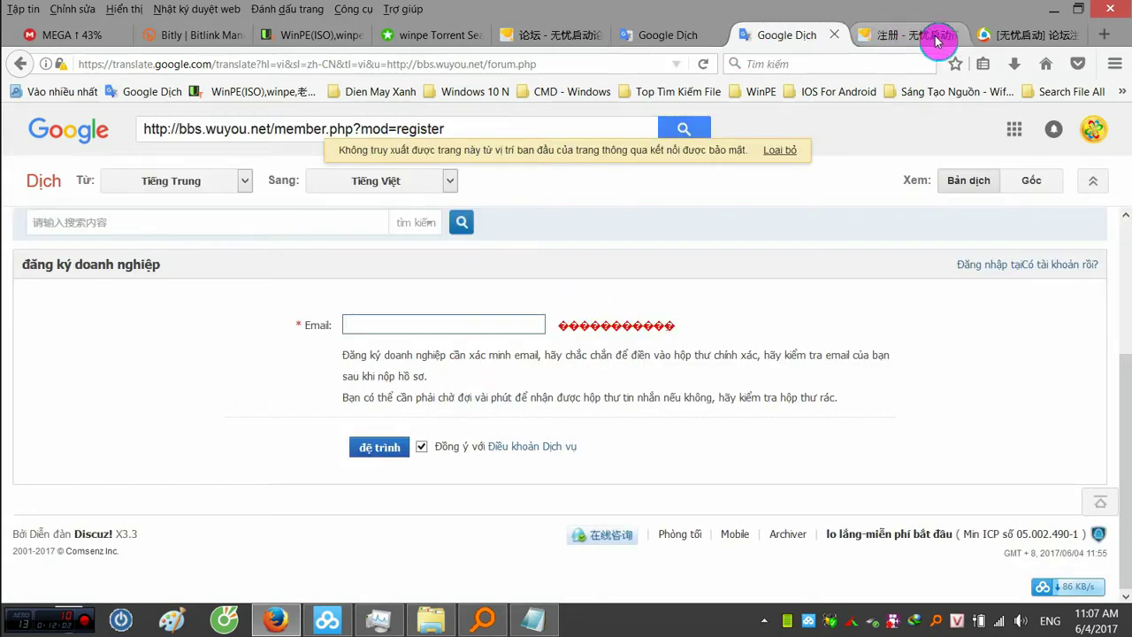
{"action": "left_click", "coordinate": [1008, 37]}
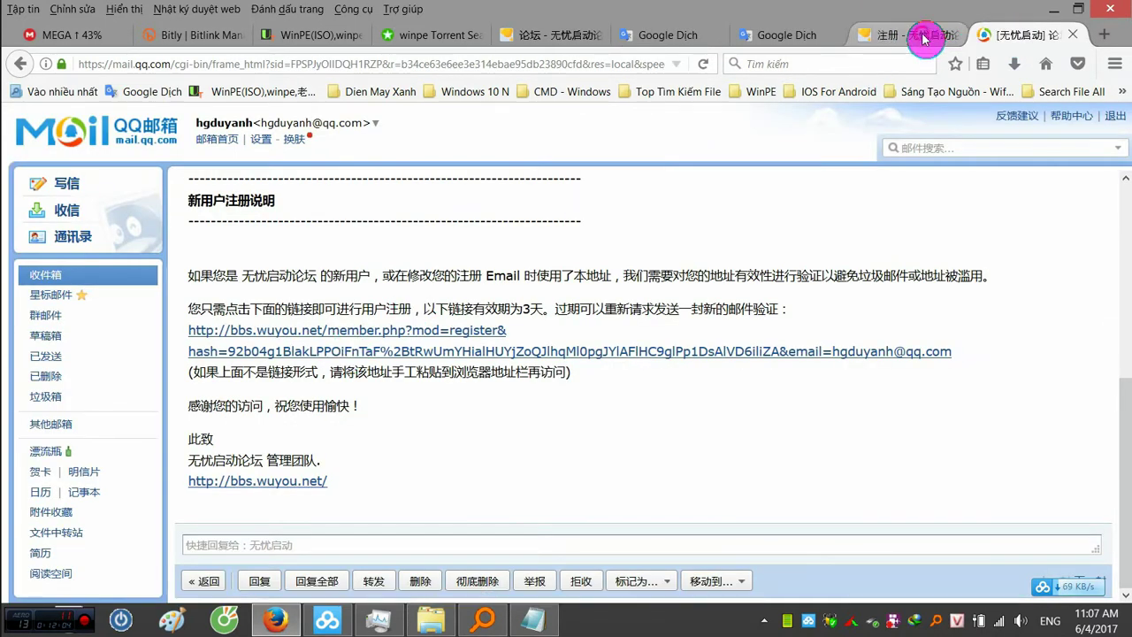
{"action": "left_click", "coordinate": [924, 37]}
Replace the taken username with a new one, submit the form and save the login.
{"action": "left_click", "coordinate": [421, 297]}
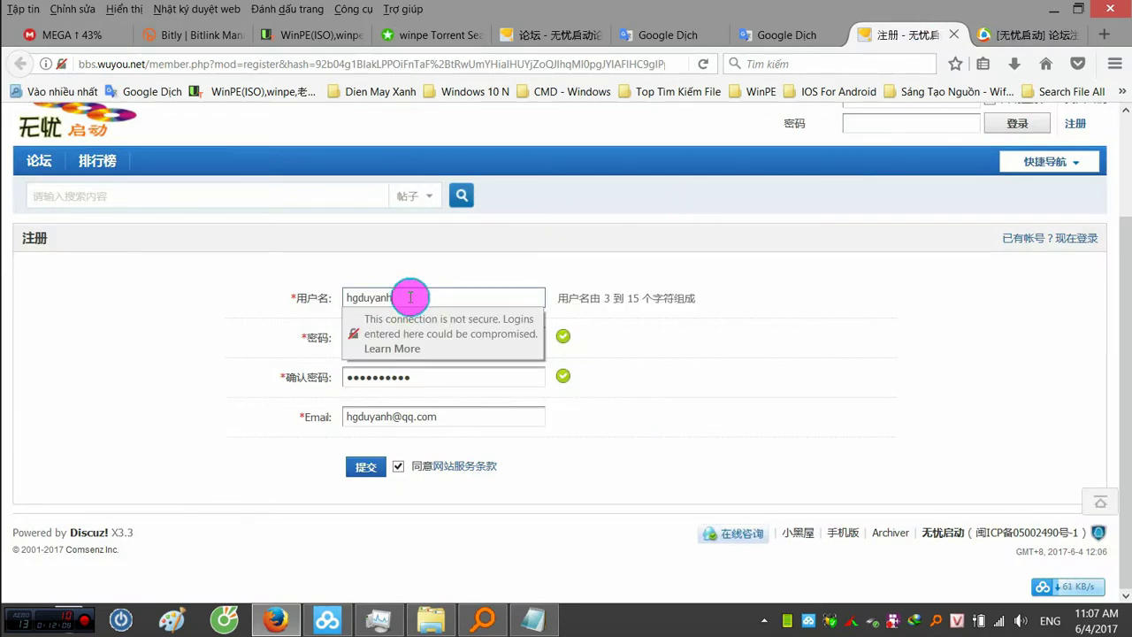
{"action": "left_click_drag", "start_coordinate": [408, 298], "coordinate": [337, 298]}
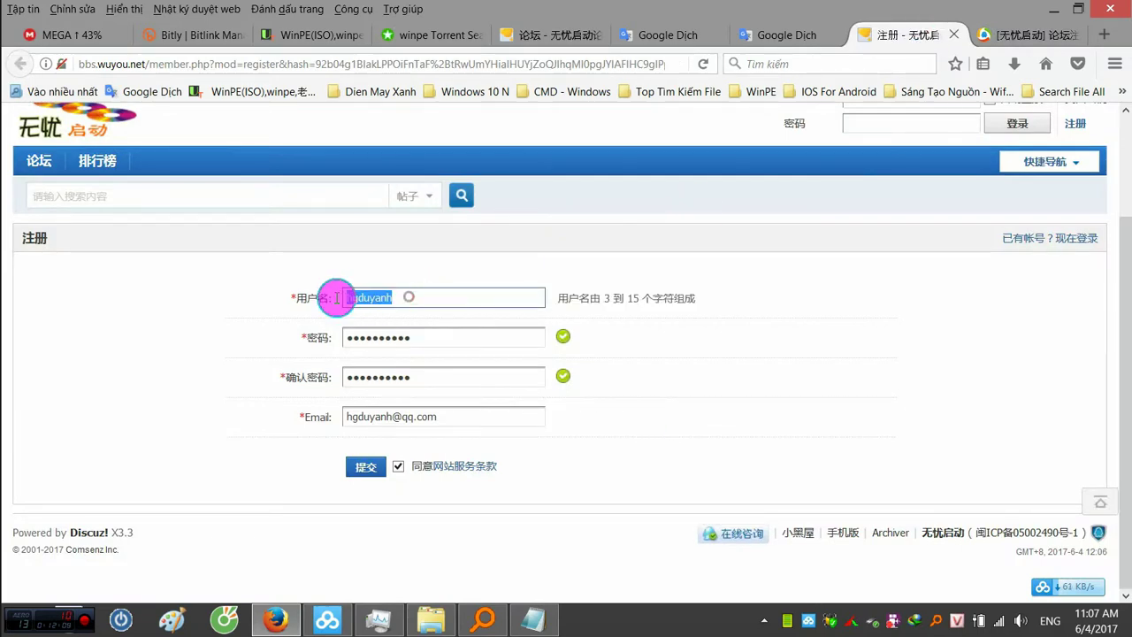
{"action": "left_click", "coordinate": [424, 300]}
{"action": "double_click", "coordinate": [437, 298]}
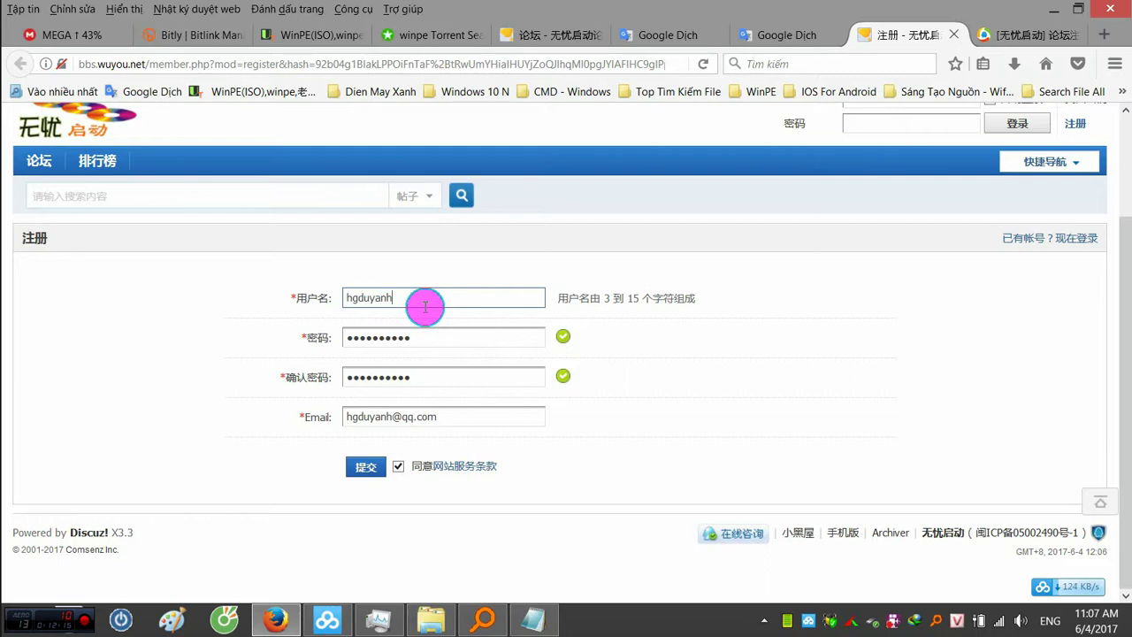
{"action": "key", "text": "BackSpace"}
{"action": "key", "text": "BackSpace"}
{"action": "key", "text": "BackSpace"}
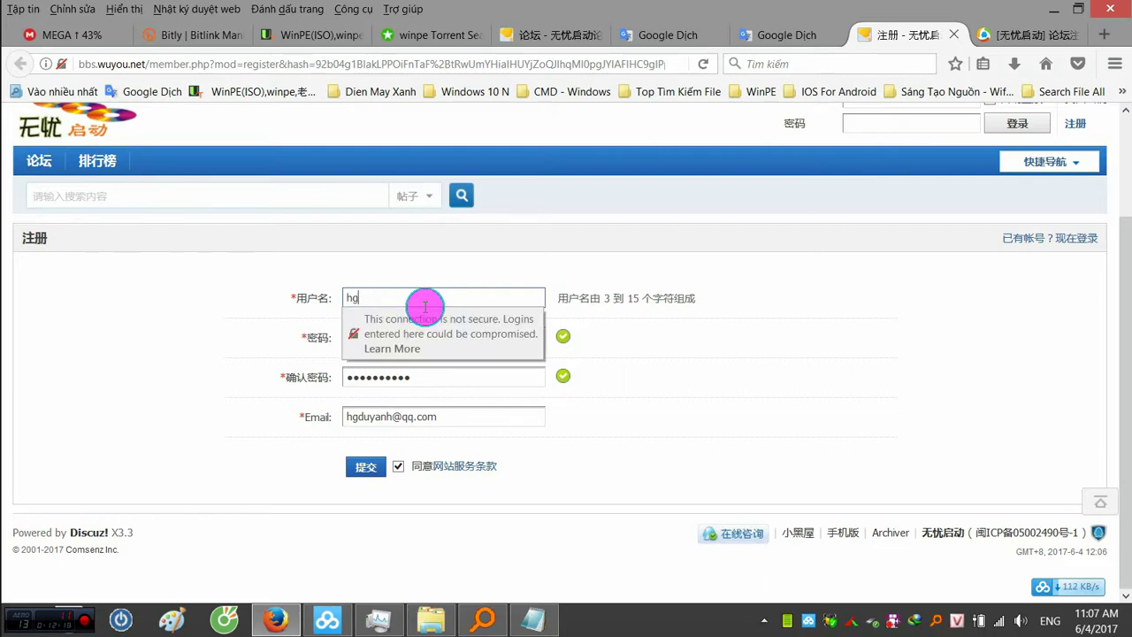
{"action": "key", "text": "BackSpace"}
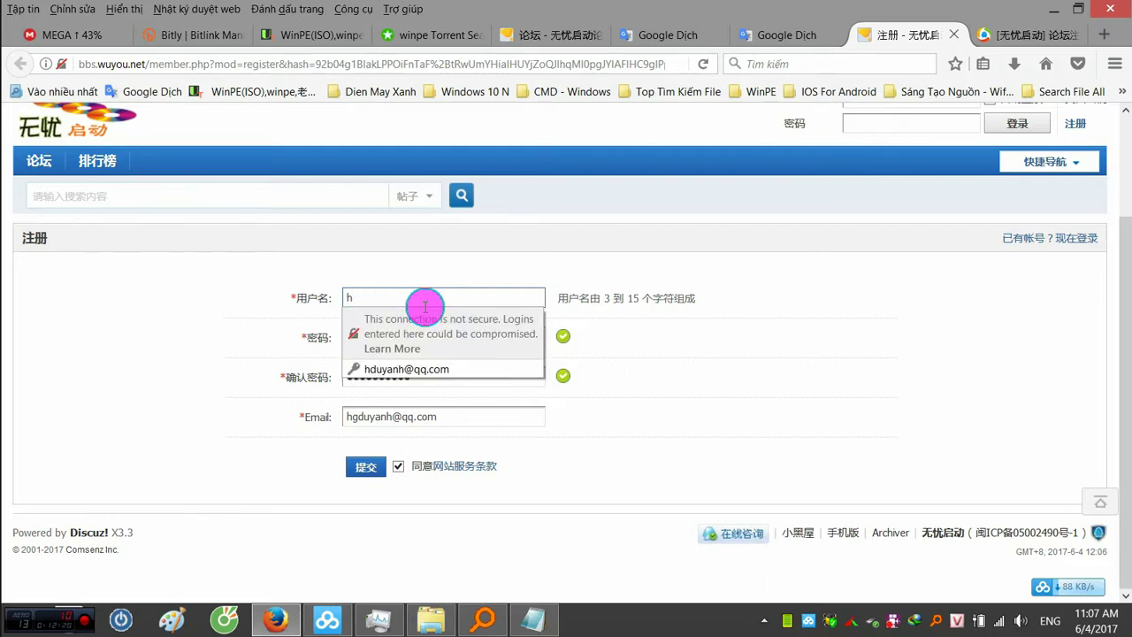
{"action": "key", "text": "BackSpace"}
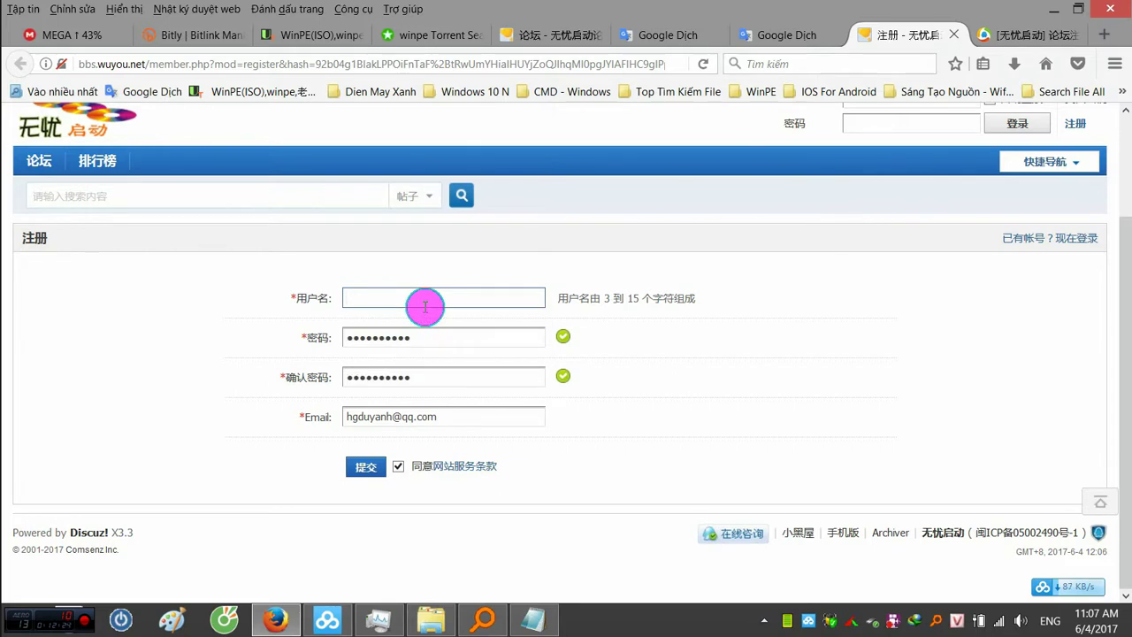
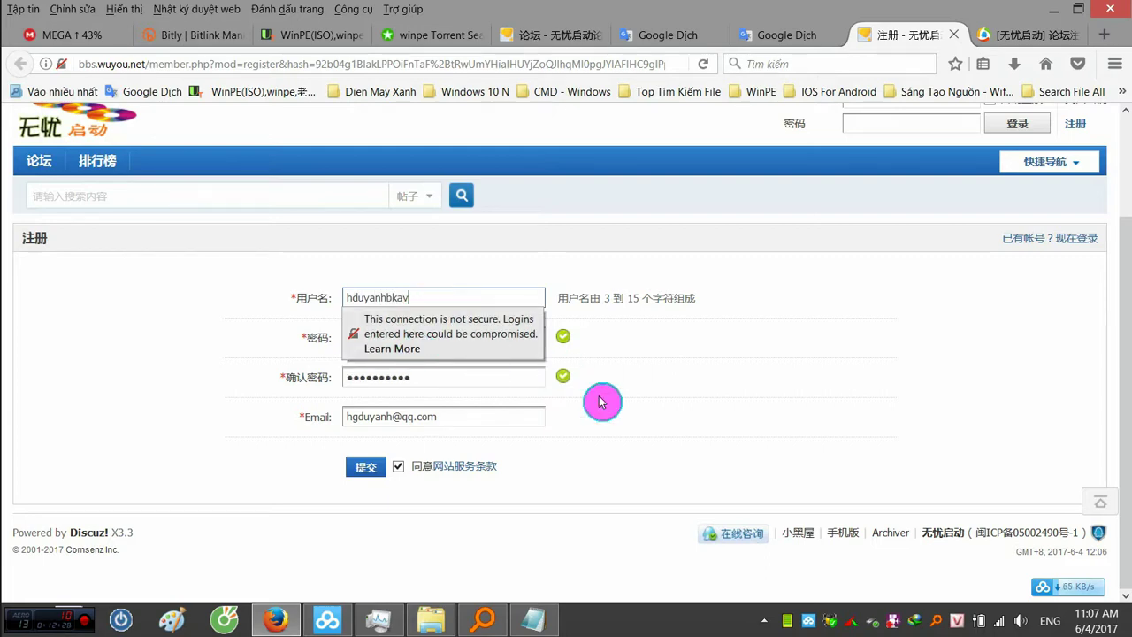
{"action": "left_click", "coordinate": [365, 467]}
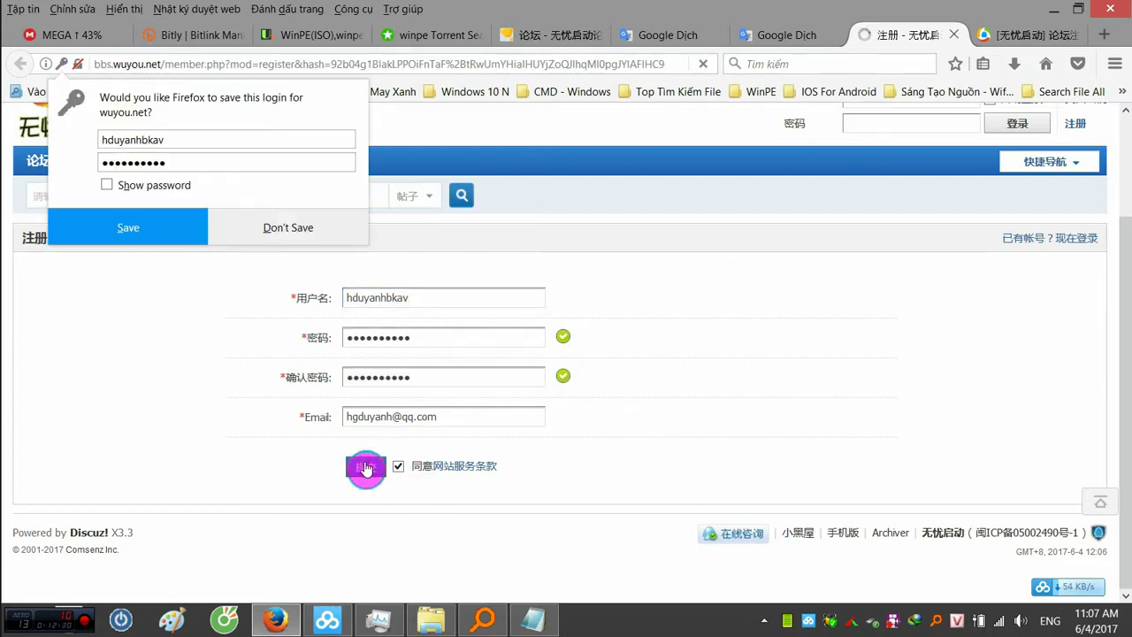
{"action": "left_click", "coordinate": [121, 224]}
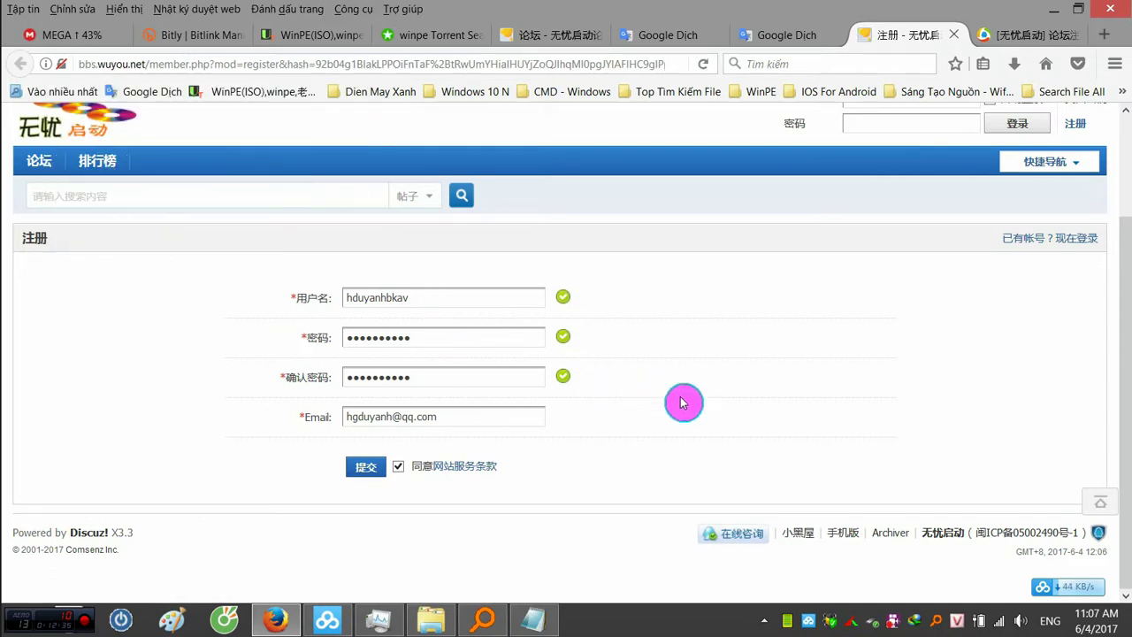
Submit the registration and check the QQ Mail verification email tab.
{"action": "left_click", "coordinate": [357, 478]}
{"action": "left_click", "coordinate": [365, 476]}
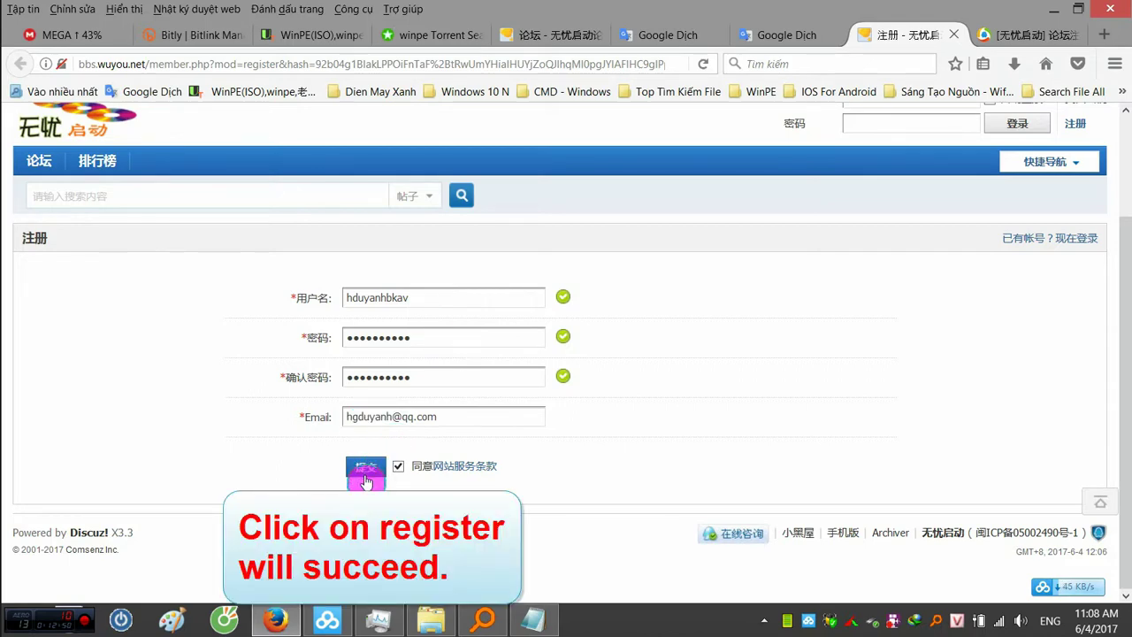
{"action": "left_click", "coordinate": [1025, 35]}
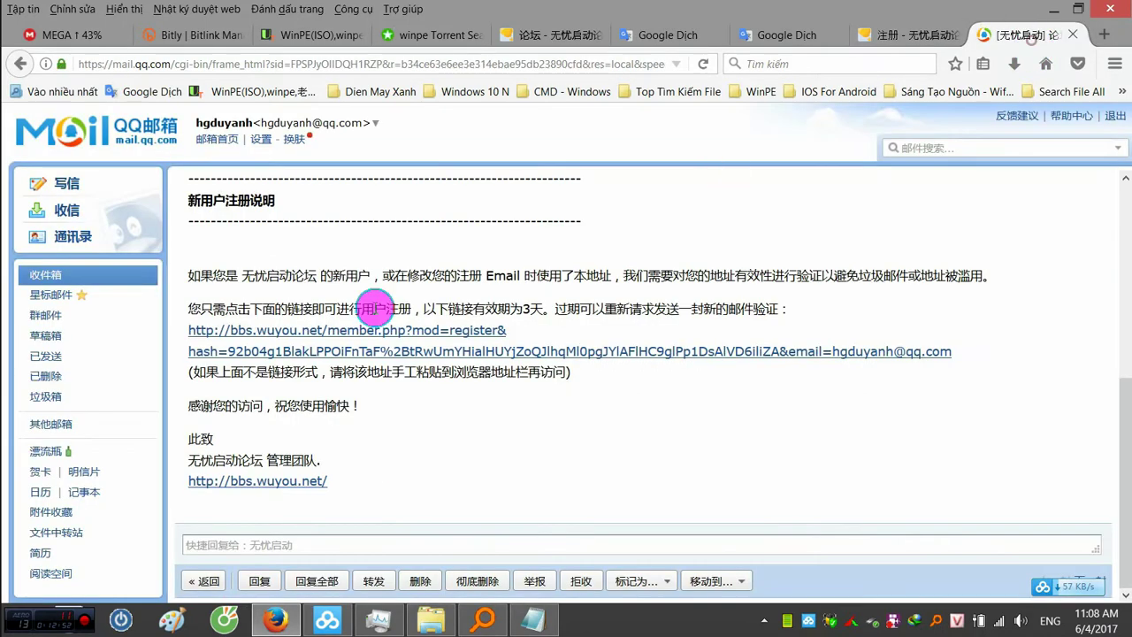
{"action": "scroll", "coordinate": [336, 314], "scroll_direction": "up", "scroll_amount": 5}
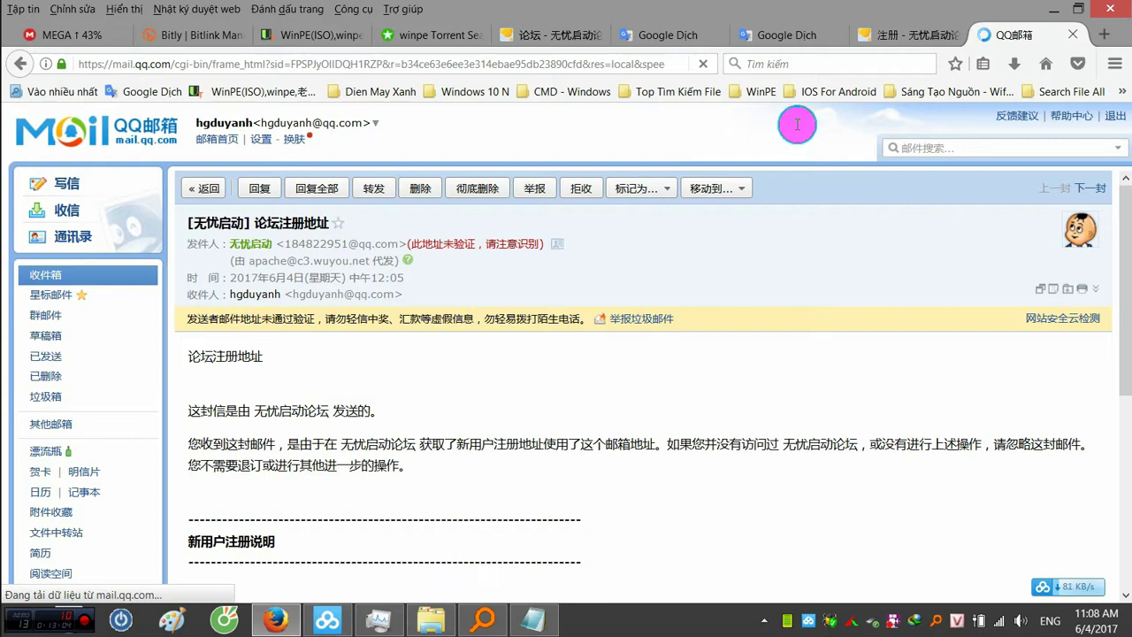
{"action": "left_click", "coordinate": [925, 39]}
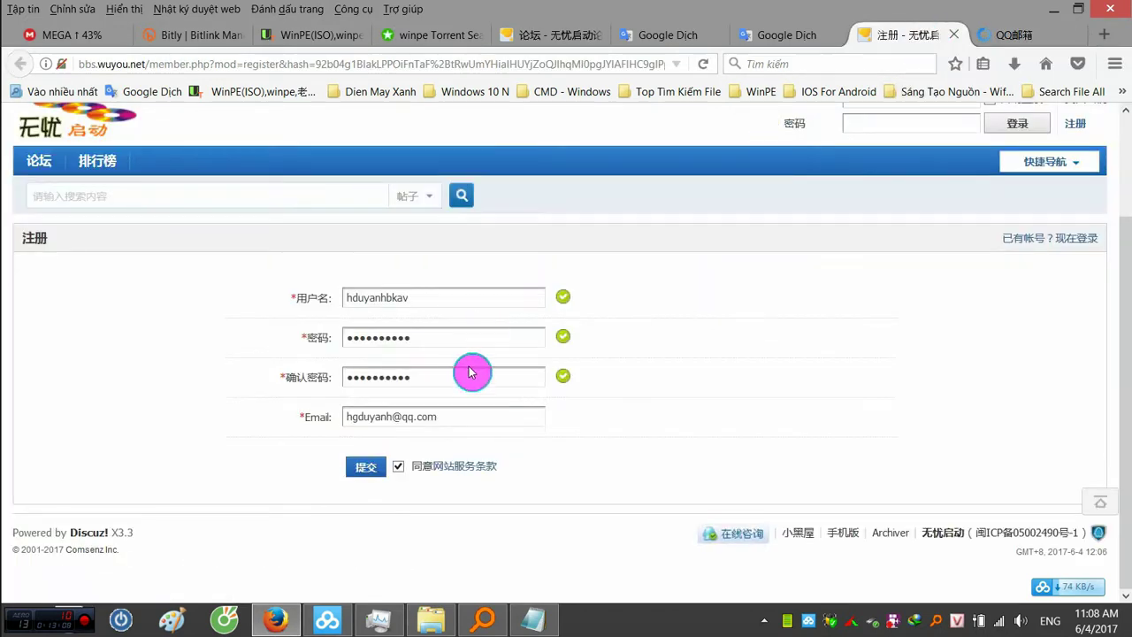
Resubmit the form and copy the 240-hour IP-block error message.
{"action": "left_click", "coordinate": [369, 475]}
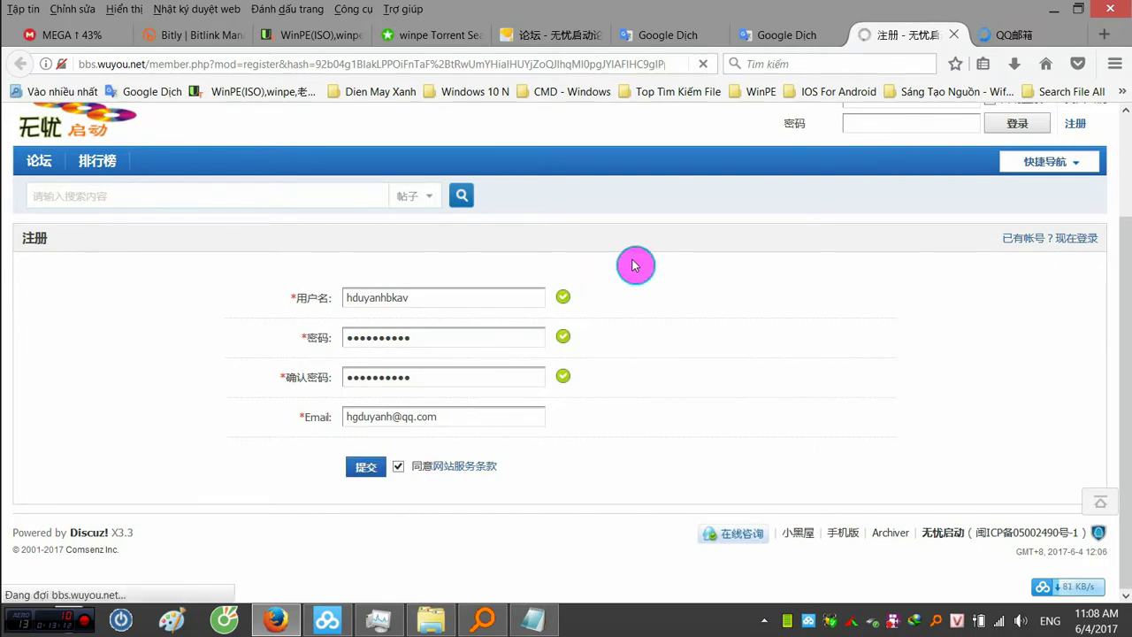
{"action": "left_click_drag", "start_coordinate": [652, 263], "coordinate": [450, 273]}
{"action": "key", "text": "ctrl+c"}
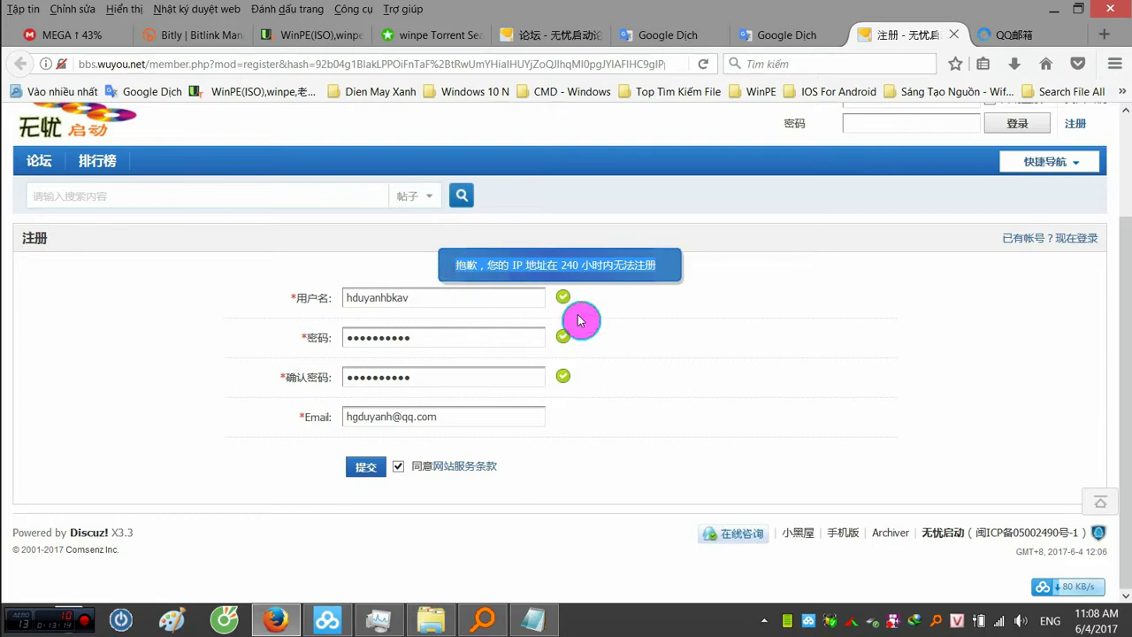
{"action": "left_click", "coordinate": [672, 34]}
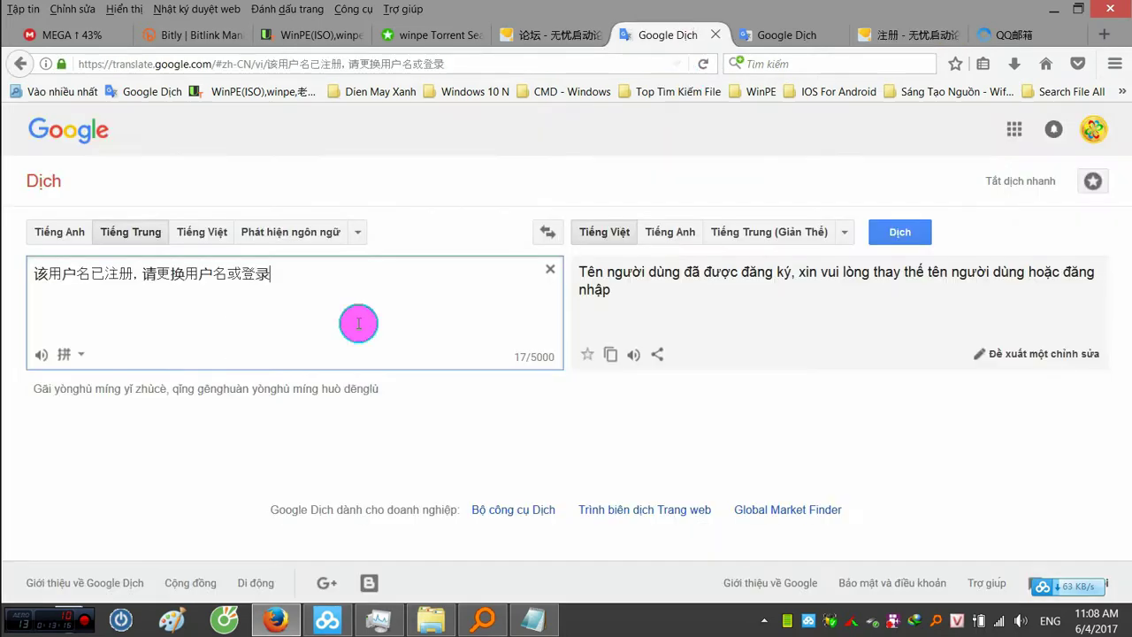
Paste the IP-block error into Google Translate to read its Vietnamese translation.
{"action": "key", "text": "ctrl+a"}
{"action": "key", "text": "ctrl+v"}
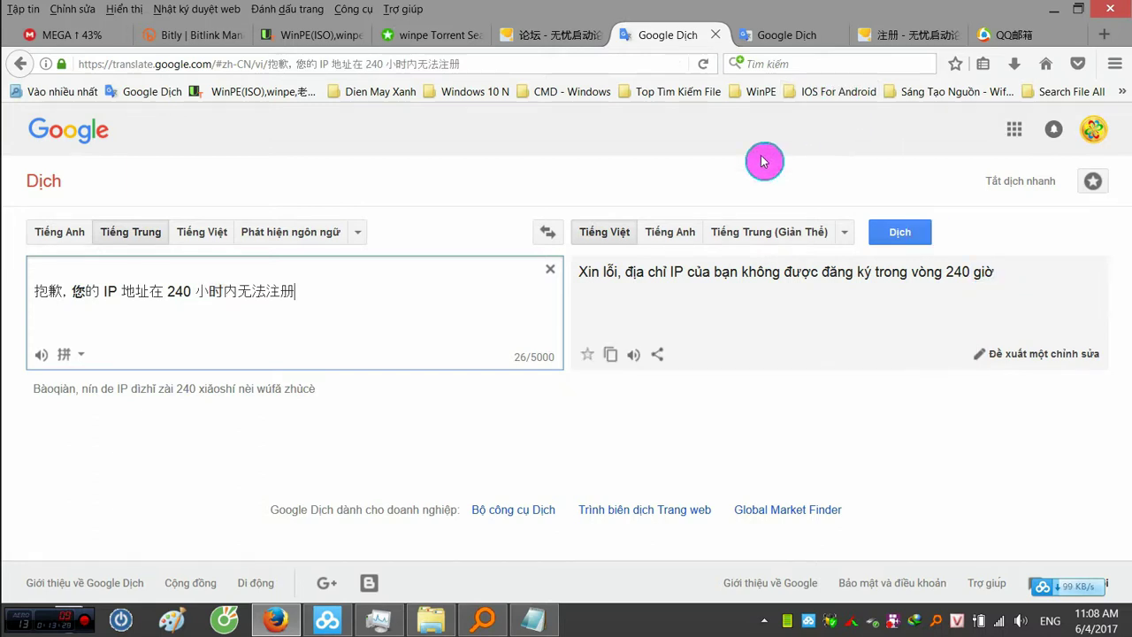
{"action": "left_click", "coordinate": [805, 41]}
Return to the filled-in wuyou.net registration form and look it over.
{"action": "left_click", "coordinate": [895, 35]}
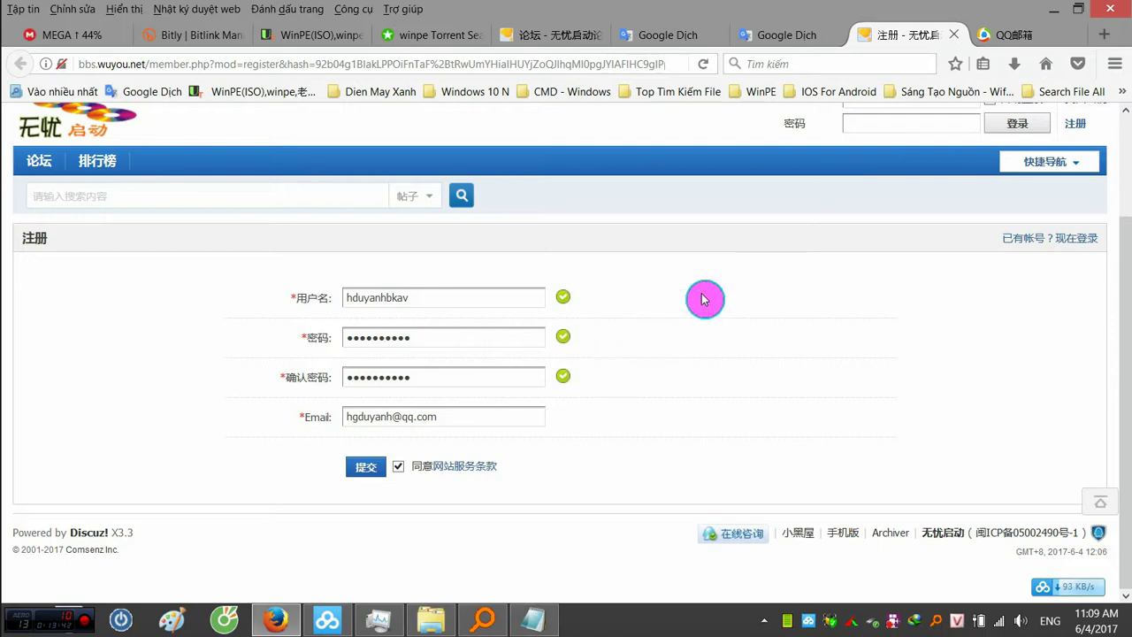
{"action": "scroll", "coordinate": [705, 298], "scroll_direction": "up", "scroll_amount": 2}
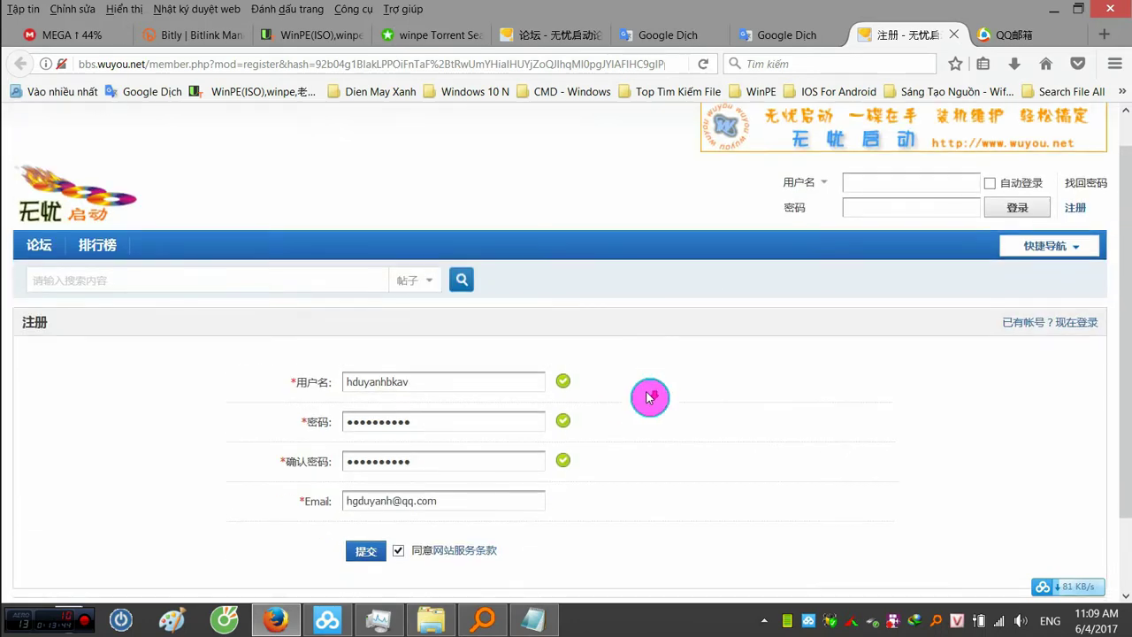
{"action": "scroll", "coordinate": [652, 397], "scroll_direction": "down", "scroll_amount": 2}
{"action": "scroll", "coordinate": [903, 105], "scroll_direction": "up", "scroll_amount": 2}
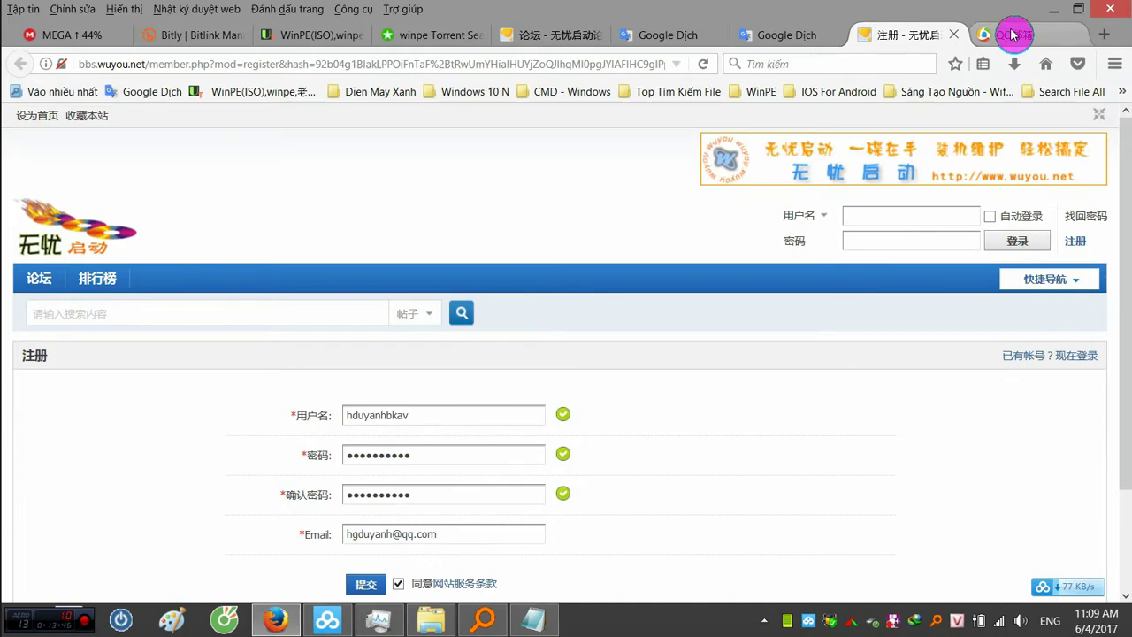
{"action": "left_click", "coordinate": [1017, 35]}
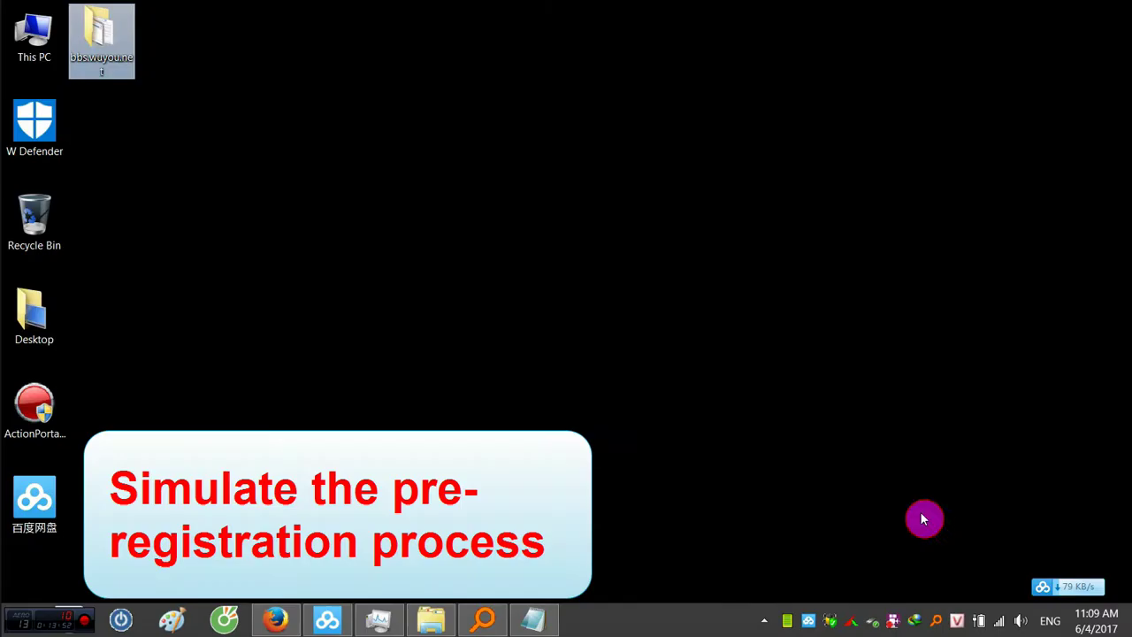
Open the bbs.wuyou.net screenshot folder and step through to the QQMail sign-in screenshot.
{"action": "double_click", "coordinate": [124, 71]}
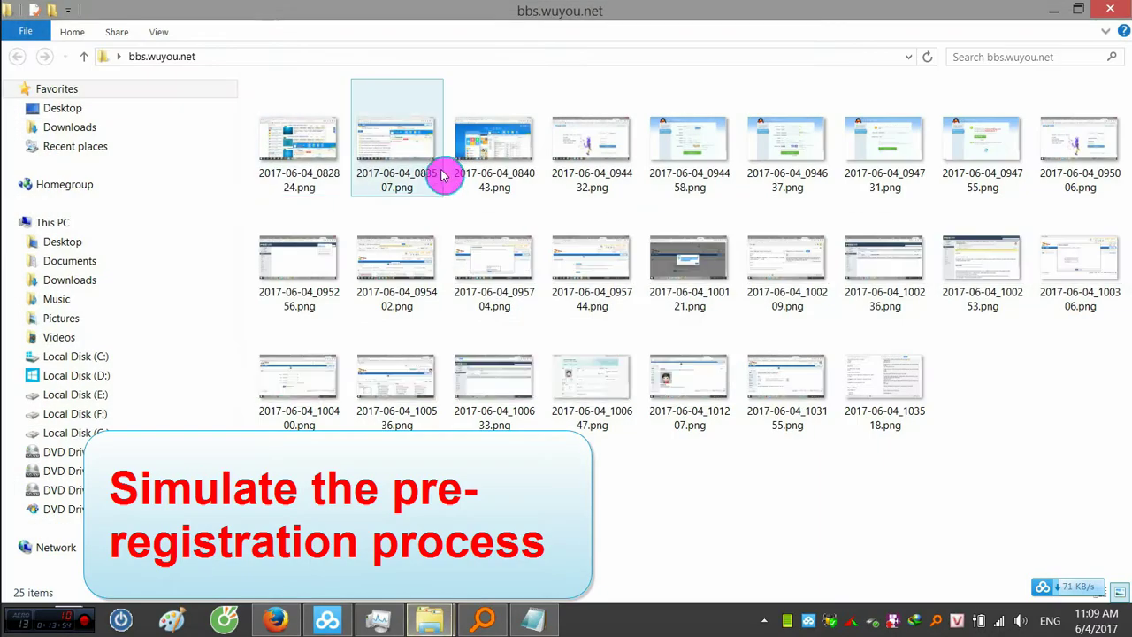
{"action": "left_click", "coordinate": [316, 147]}
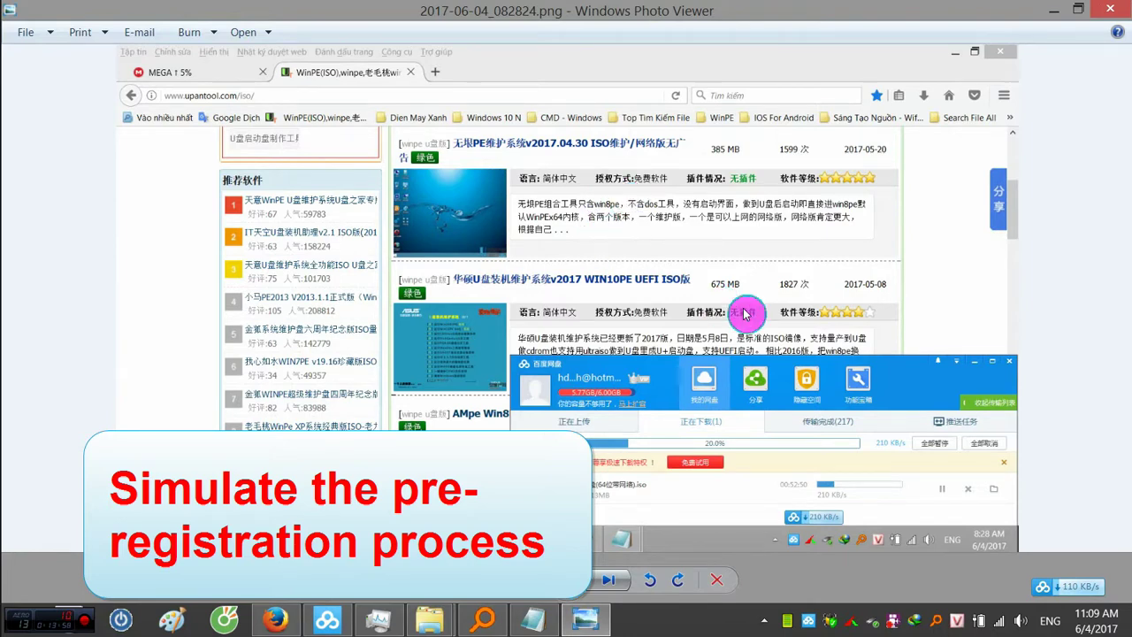
{"action": "key", "text": "Right"}
{"action": "key", "text": "Right"}
{"action": "key", "text": "Right"}
{"action": "key", "text": "Right"}
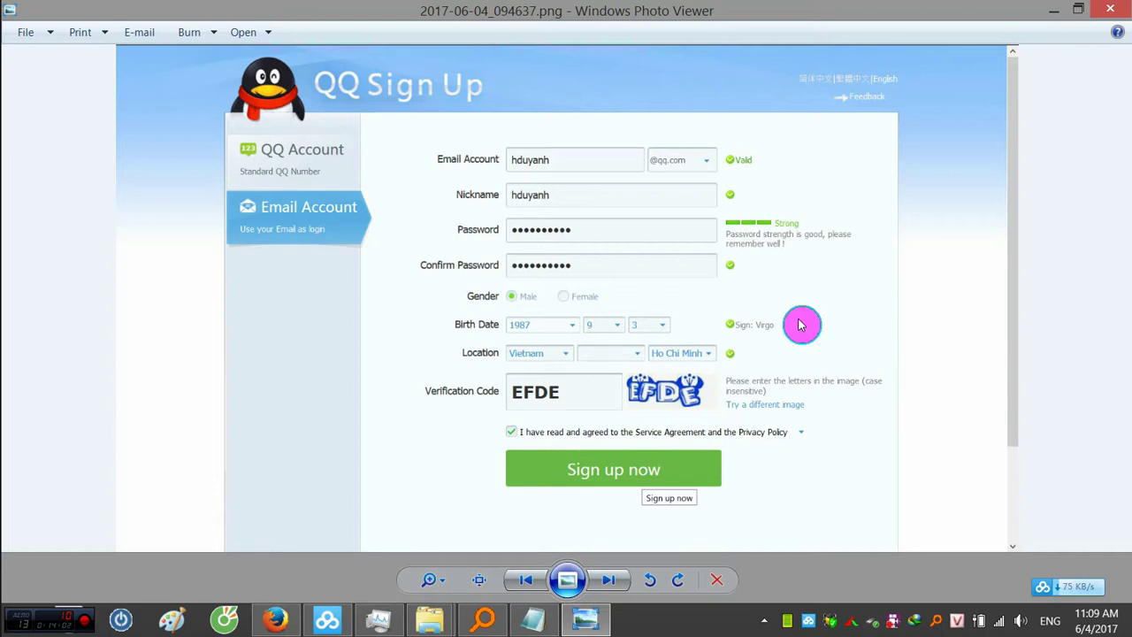
{"action": "key", "text": "Right"}
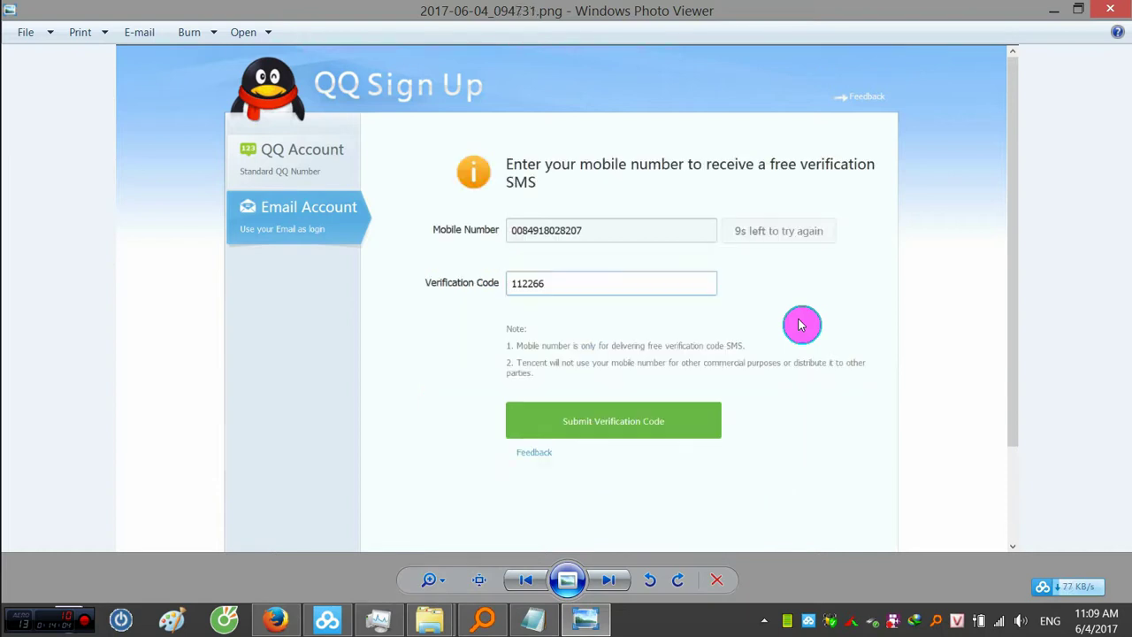
{"action": "key", "text": "Right"}
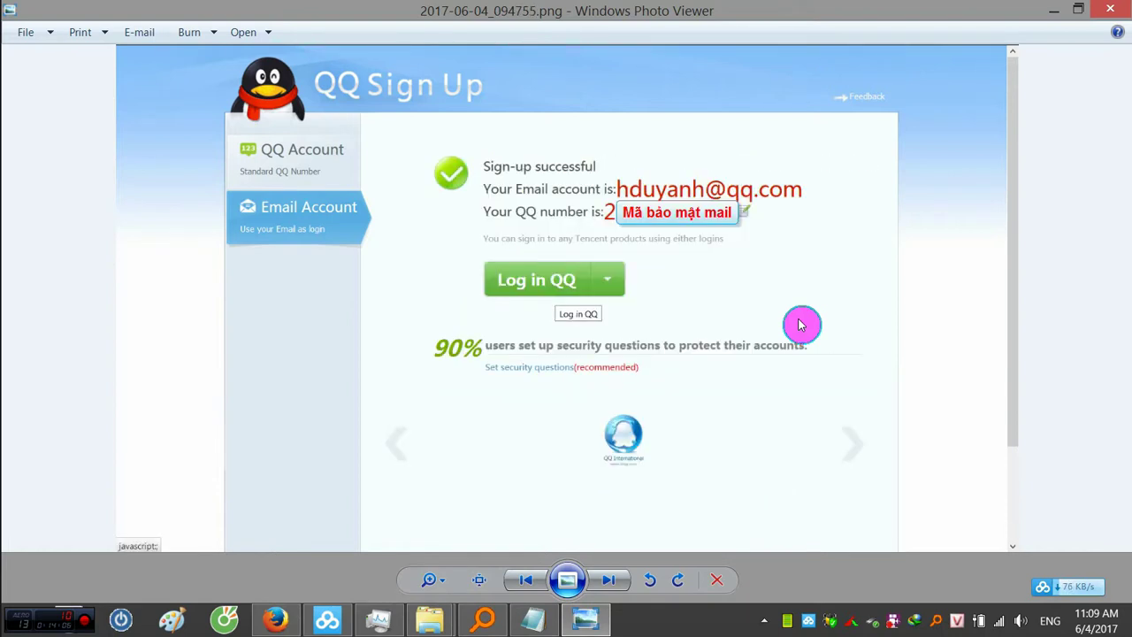
{"action": "key", "text": "Right"}
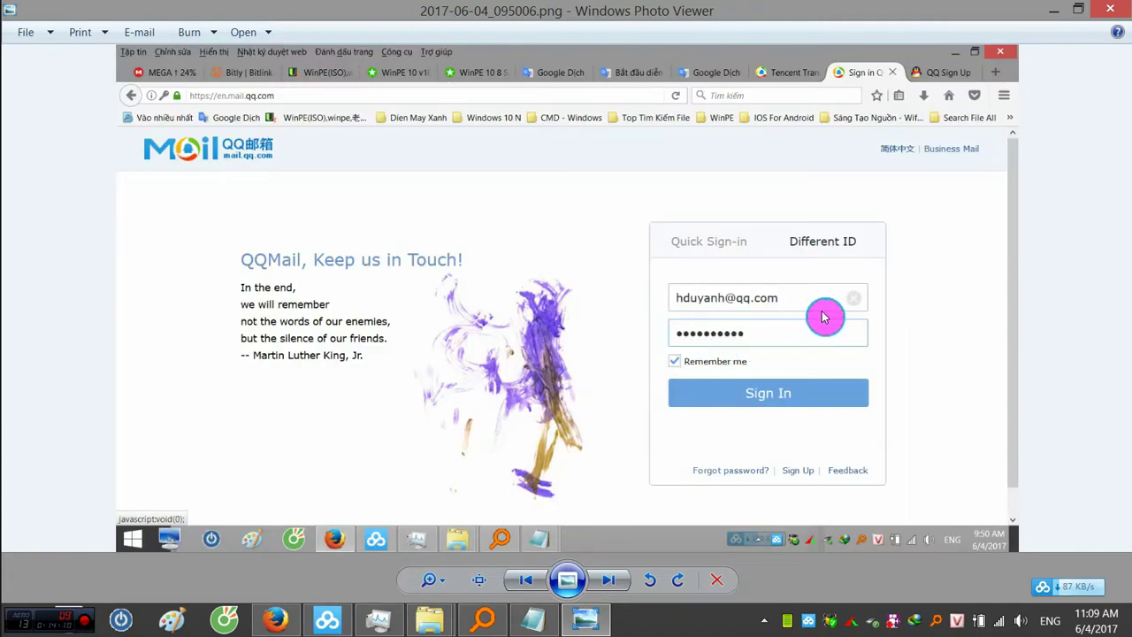
Step through the inbox, terms and registration screenshots to the opened registration email.
{"action": "key", "text": "Right"}
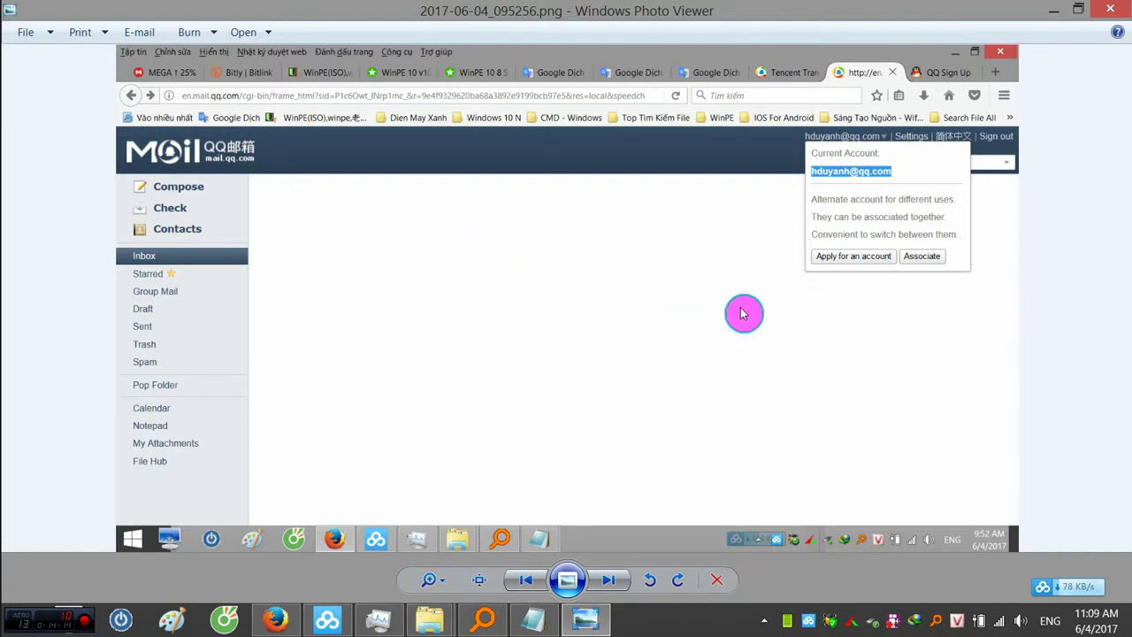
{"action": "key", "text": "Right"}
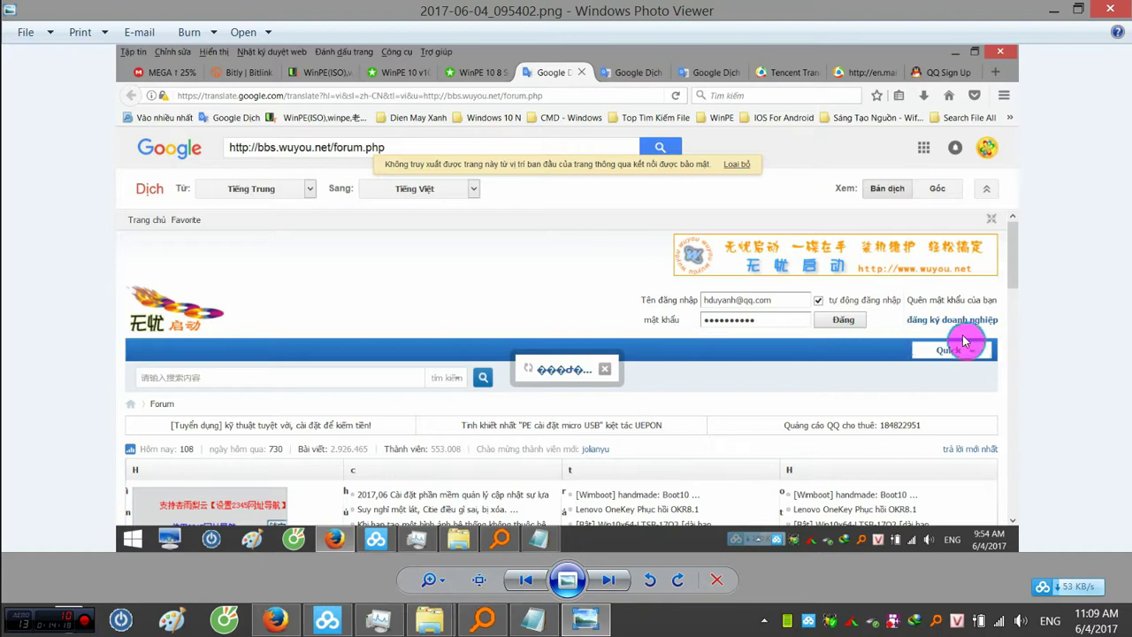
{"action": "key", "text": "Right"}
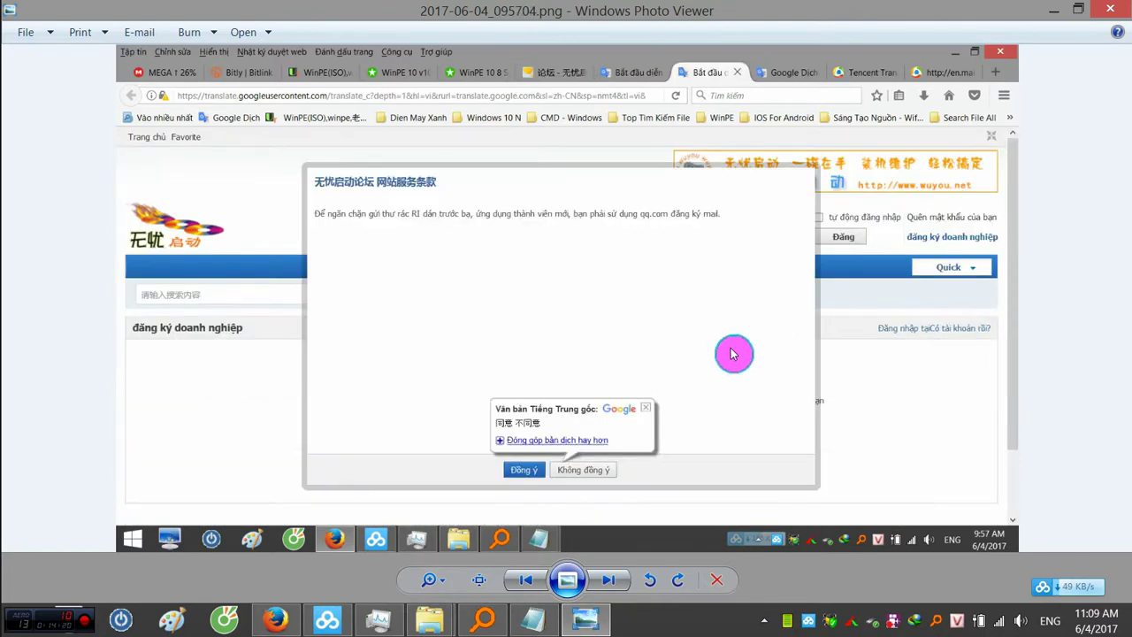
{"action": "key", "text": "Right"}
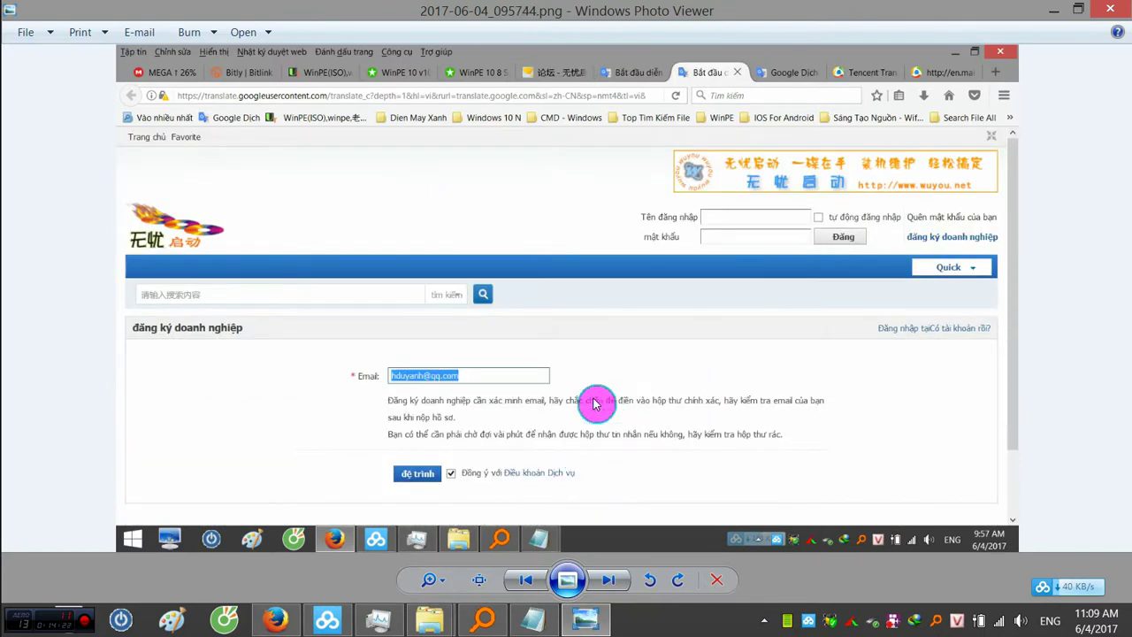
{"action": "key", "text": "Right"}
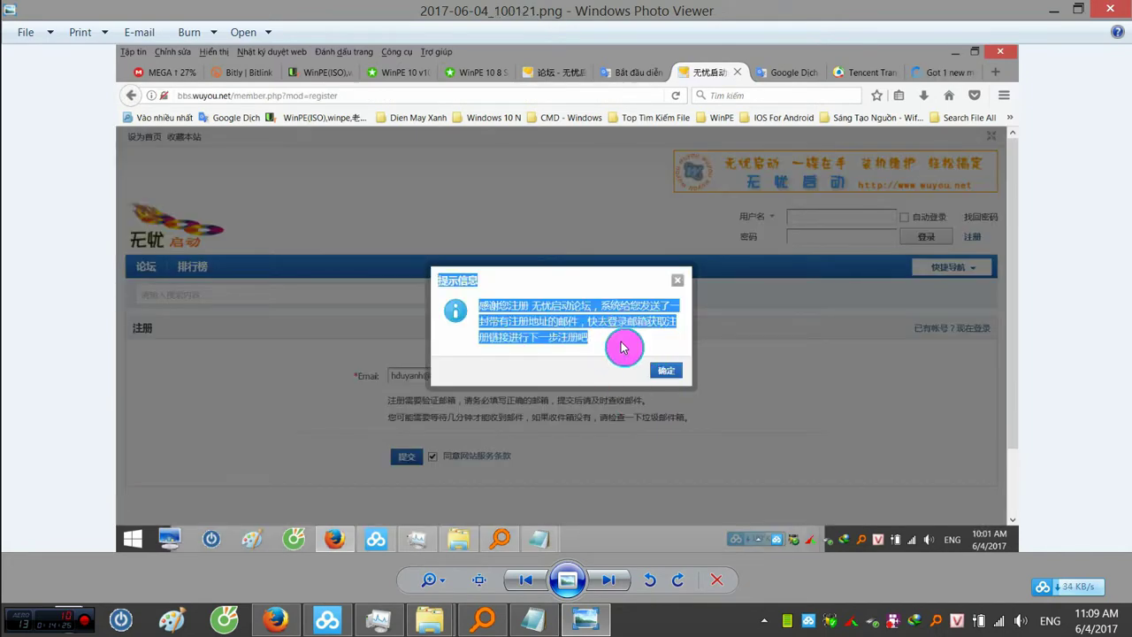
{"action": "key", "text": "Right"}
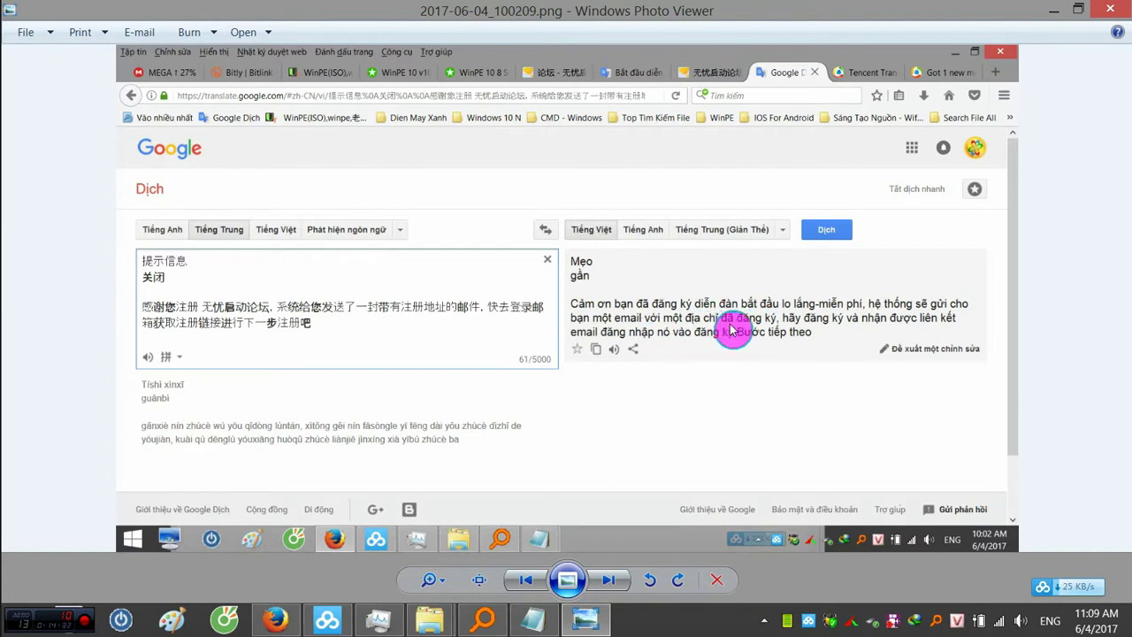
{"action": "key", "text": "Right"}
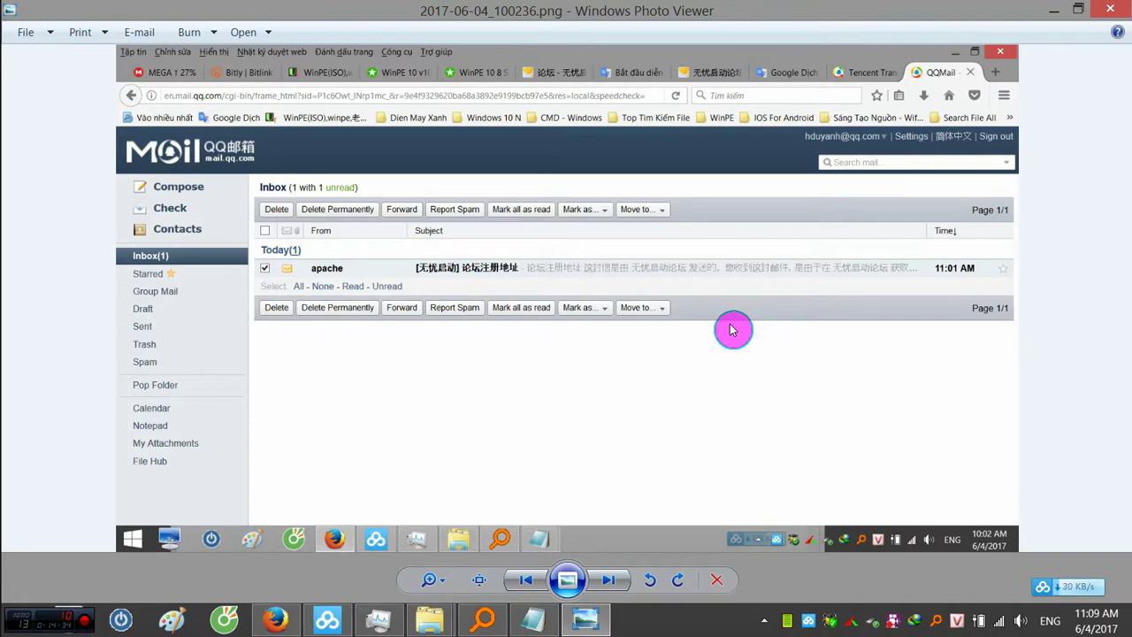
{"action": "key", "text": "Right"}
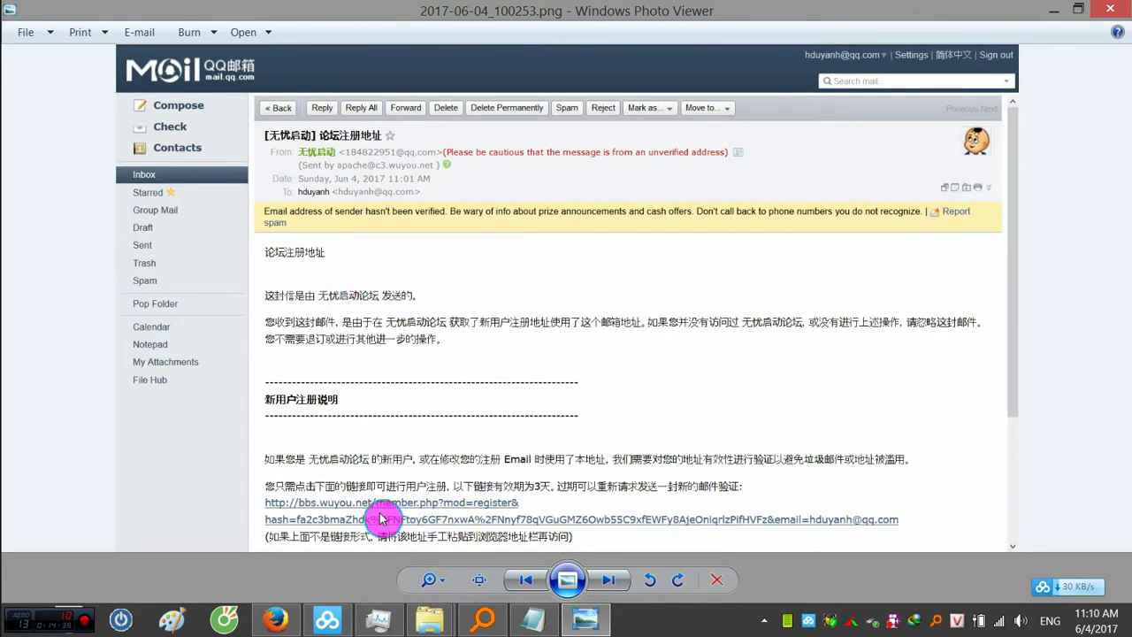
Step through the terms, registration form, forum, inbox, profile and avatar screenshots.
{"action": "key", "text": "Right"}
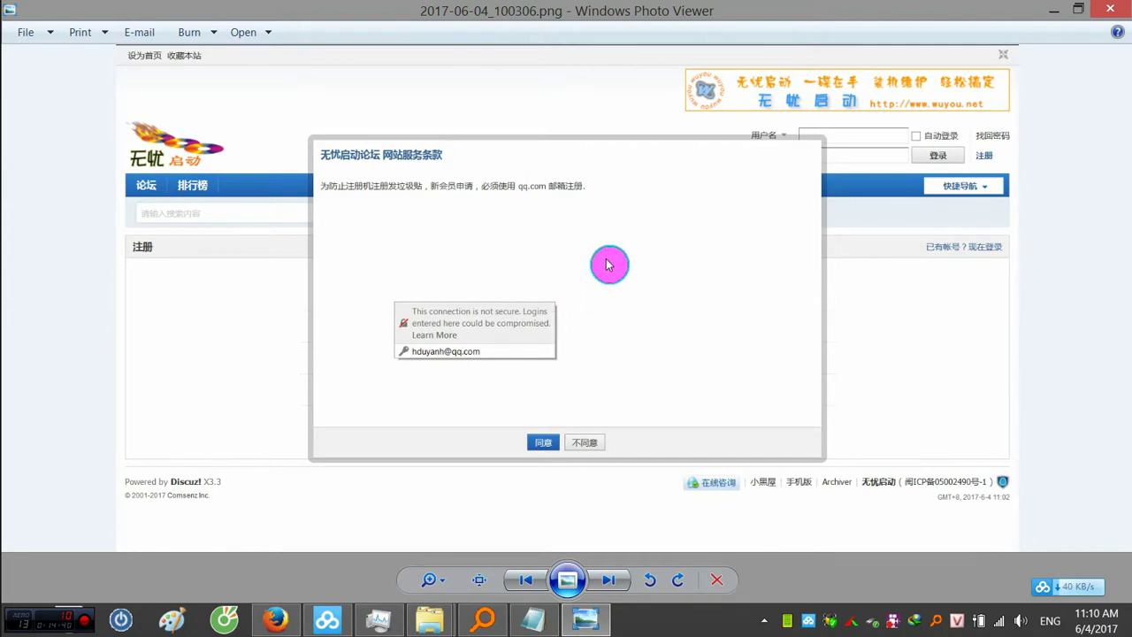
{"action": "key", "text": "Right"}
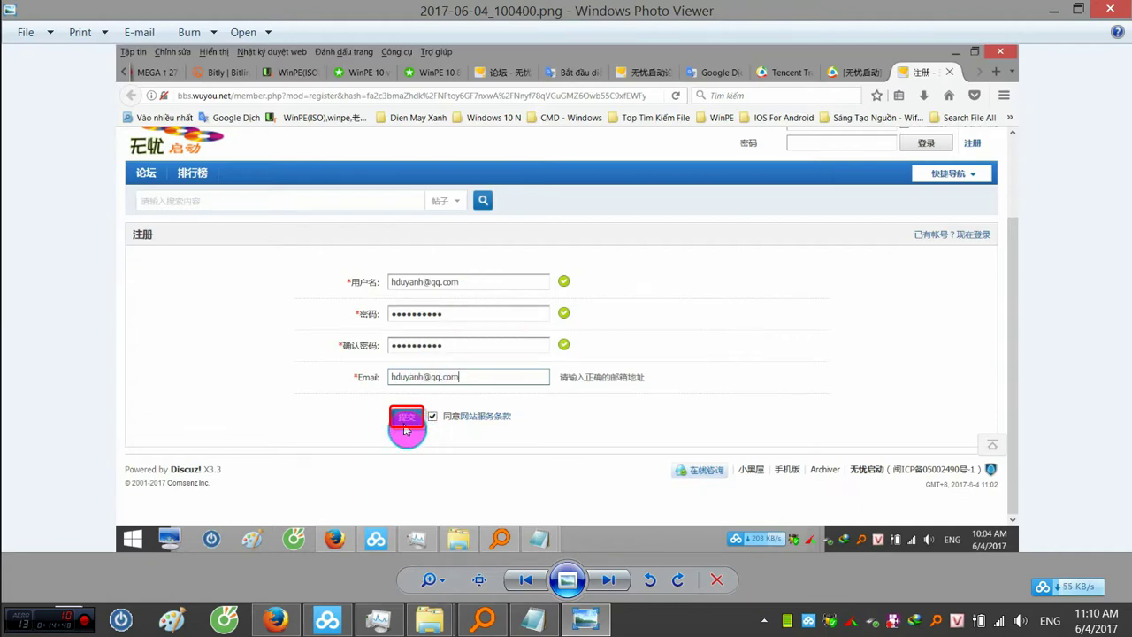
{"action": "key", "text": "Right"}
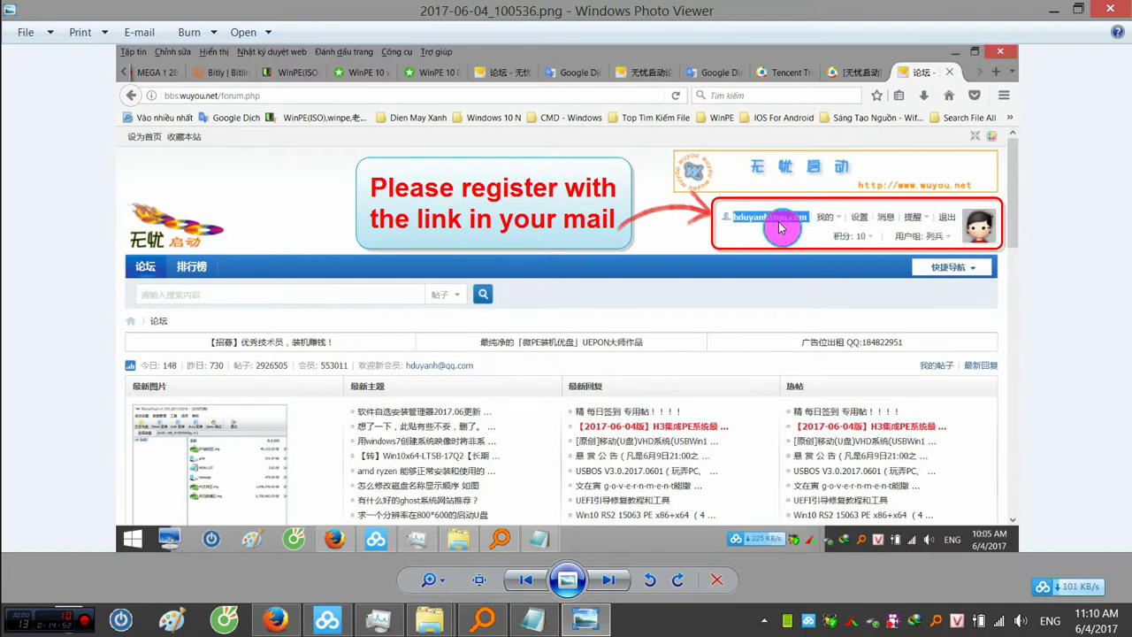
{"action": "key", "text": "Right"}
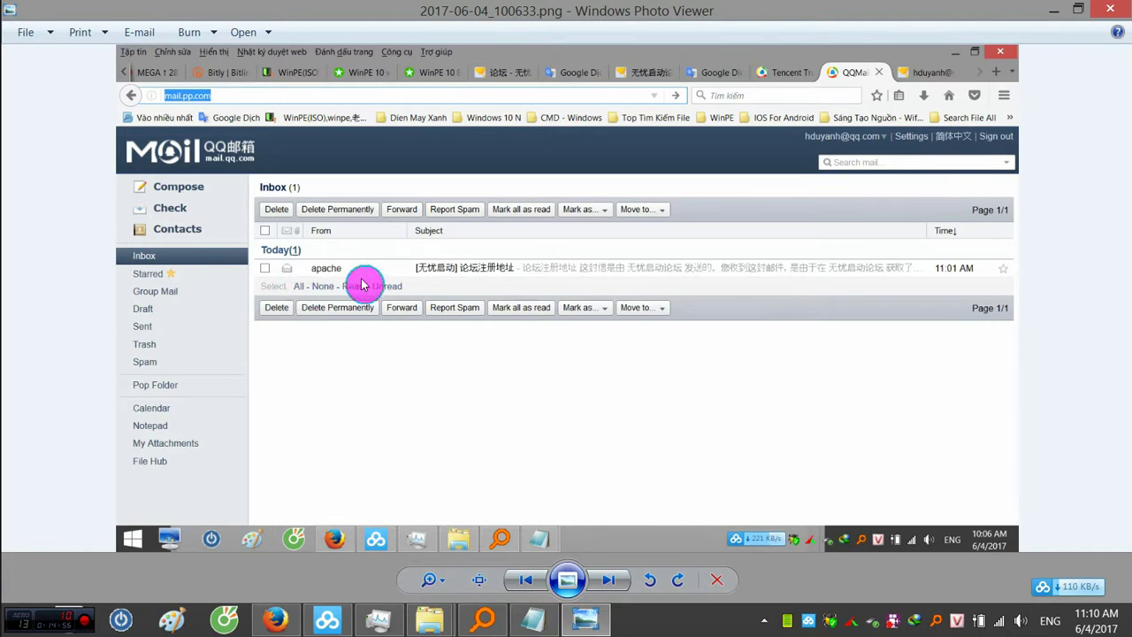
{"action": "key", "text": "Right"}
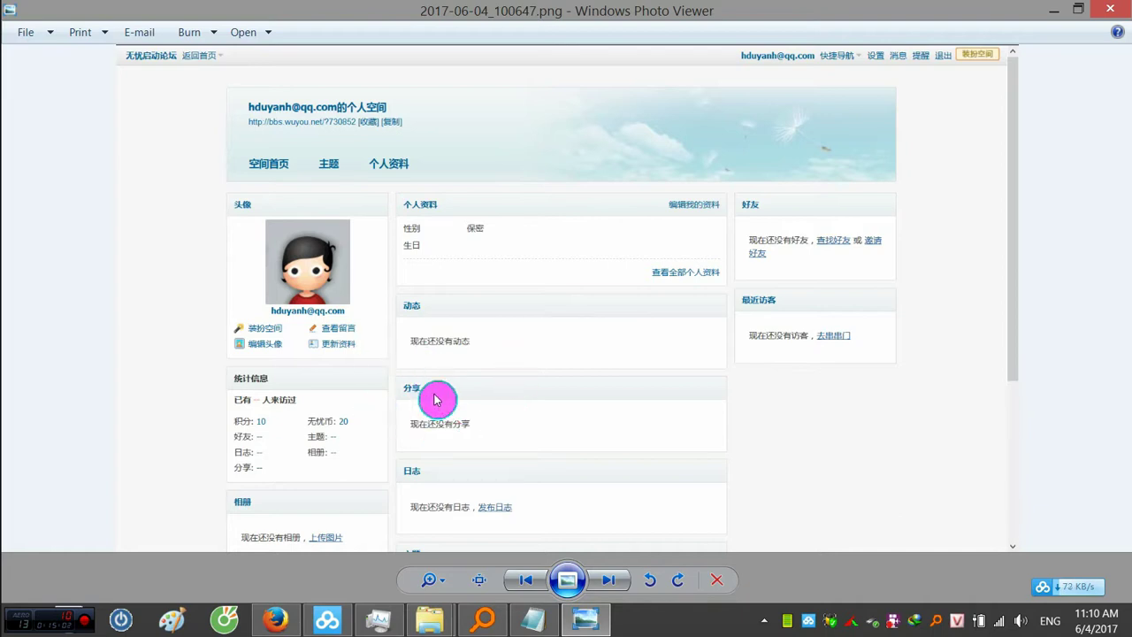
{"action": "key", "text": "Right"}
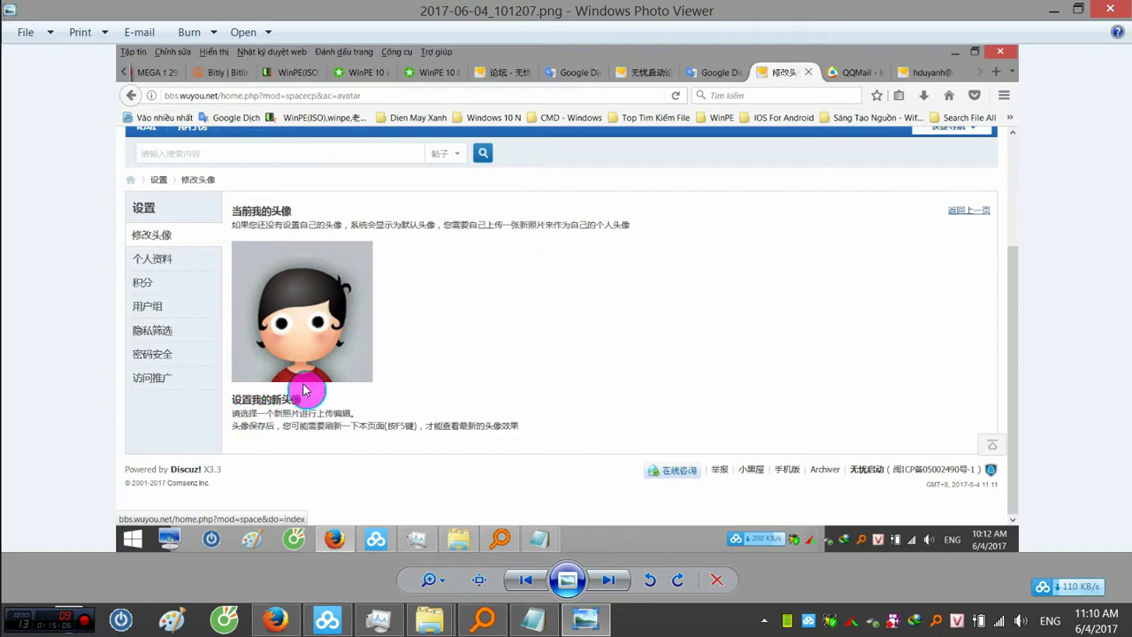
Continue past promotion-link, Google Translate and download screenshots to the QQ sign-up form 2017-06-04_094458.png.
{"action": "key", "text": "Right"}
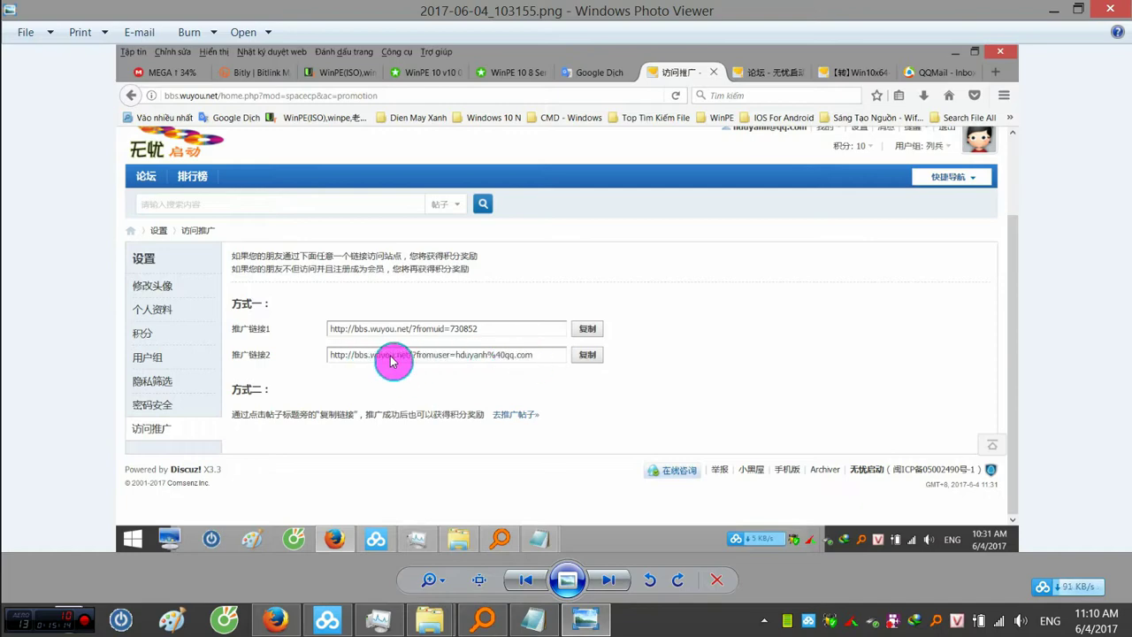
{"action": "key", "text": "Right"}
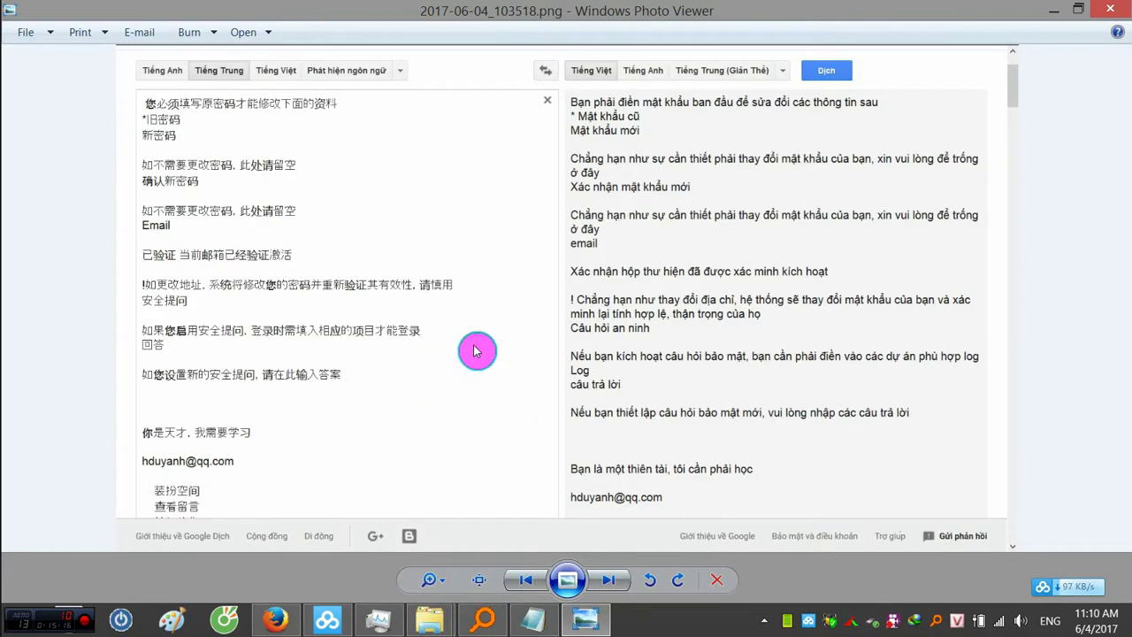
{"action": "key", "text": "Right"}
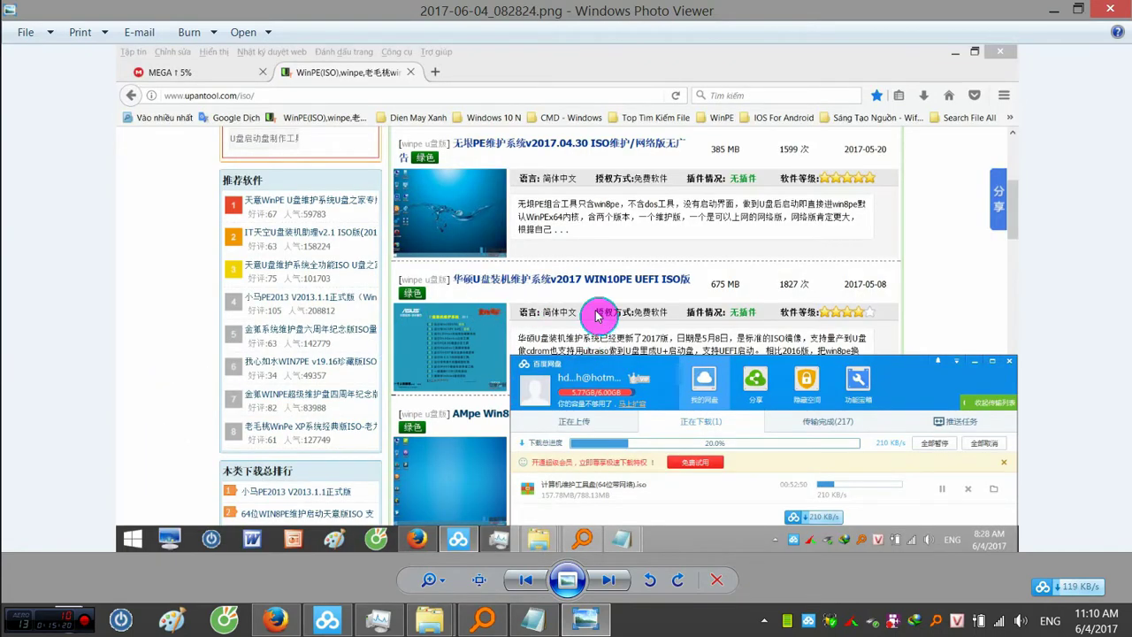
{"action": "key", "text": "Right"}
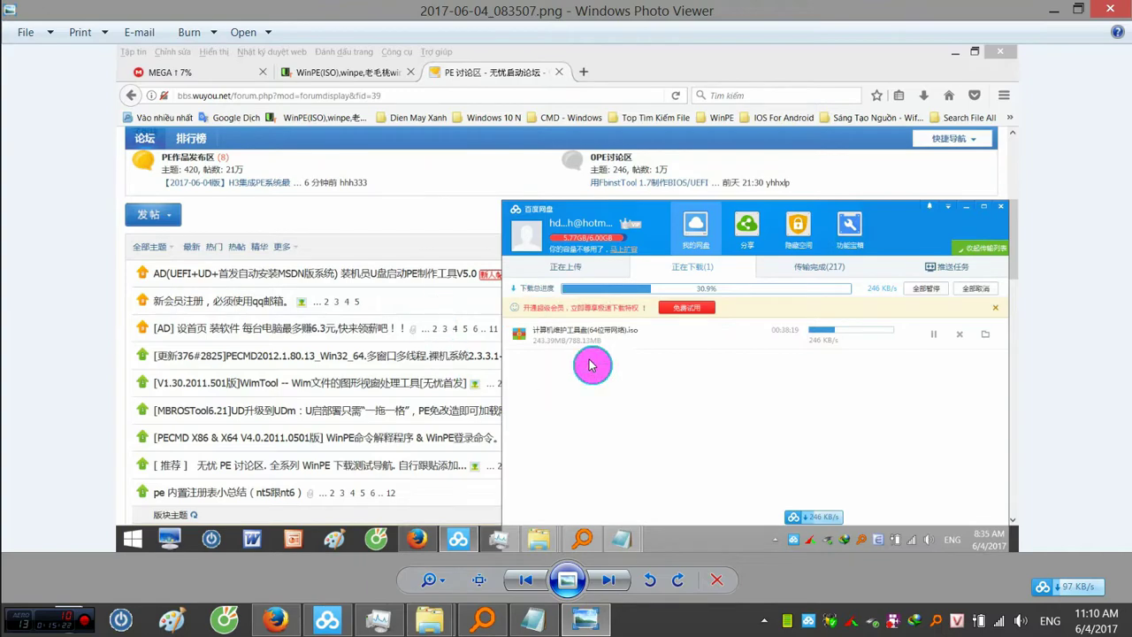
{"action": "key", "text": "Right"}
{"action": "key", "text": "Right"}
{"action": "key", "text": "Right"}
{"action": "key", "text": "Right"}
{"action": "key", "text": "Right"}
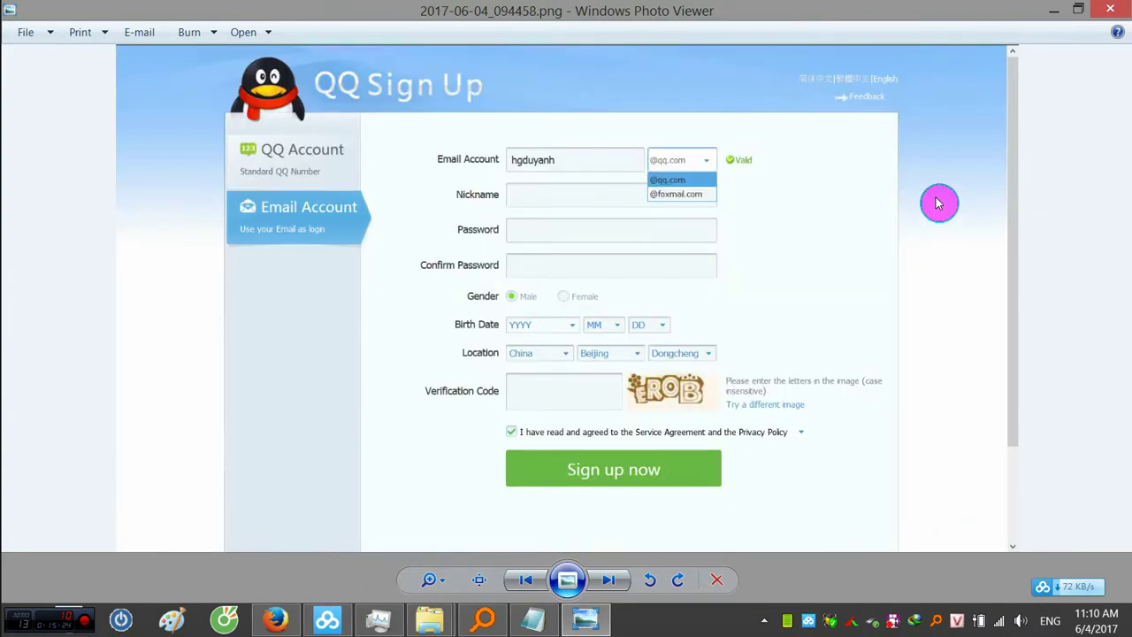
{"action": "key", "text": "Right"}
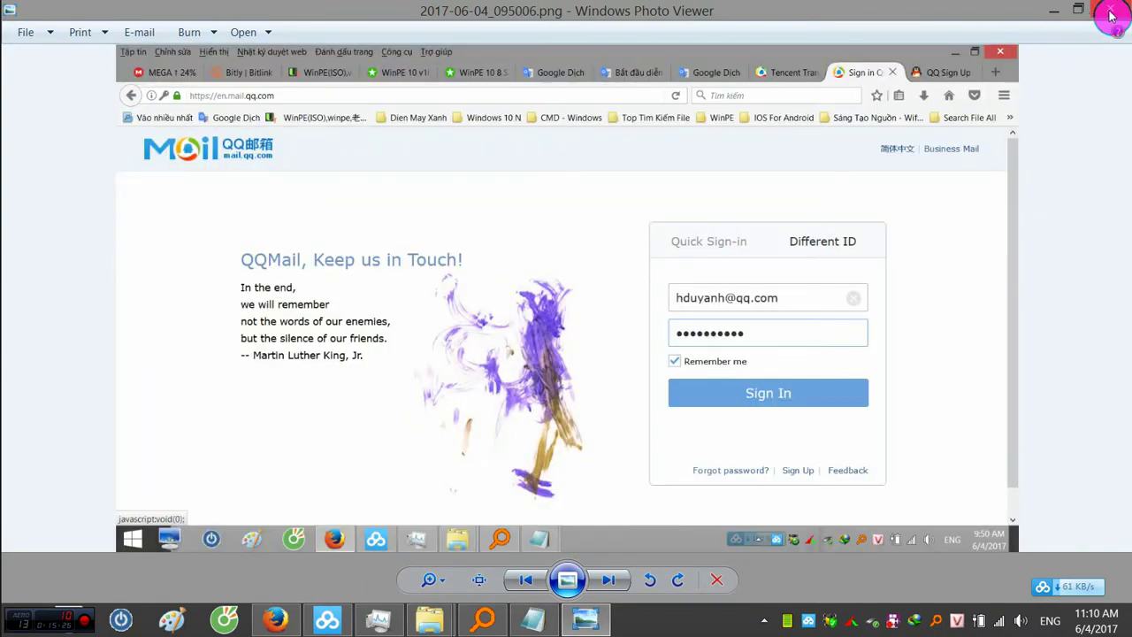
Close Photo Viewer and bring the Firefox window with QQ Mail back to the front.
{"action": "left_click", "coordinate": [1111, 12]}
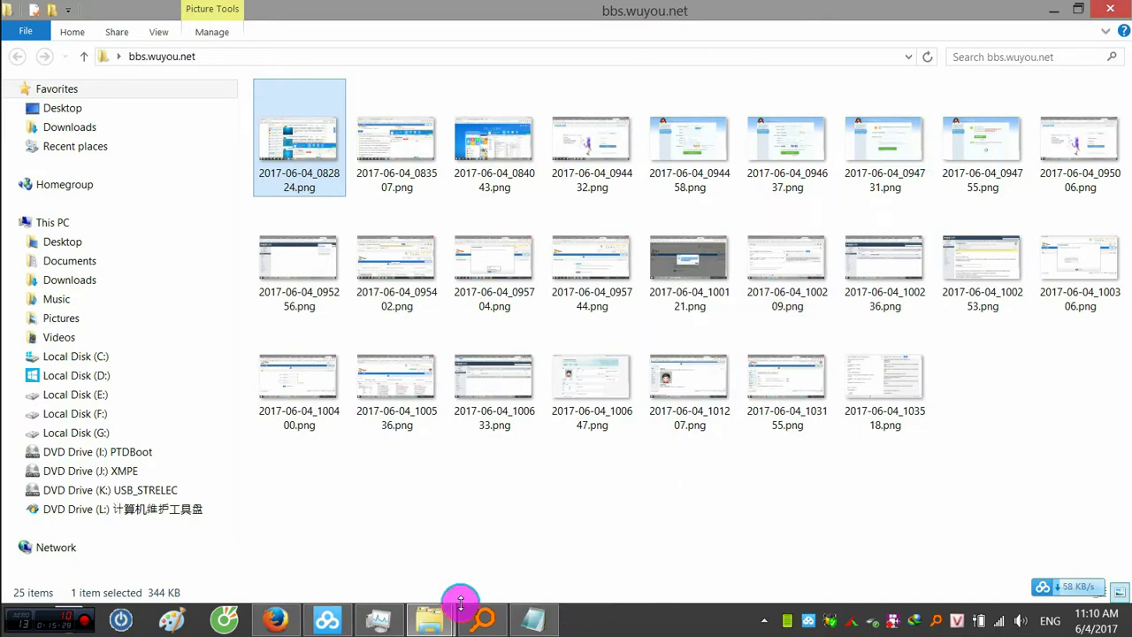
{"action": "left_click", "coordinate": [327, 619]}
{"action": "left_click", "coordinate": [275, 622]}
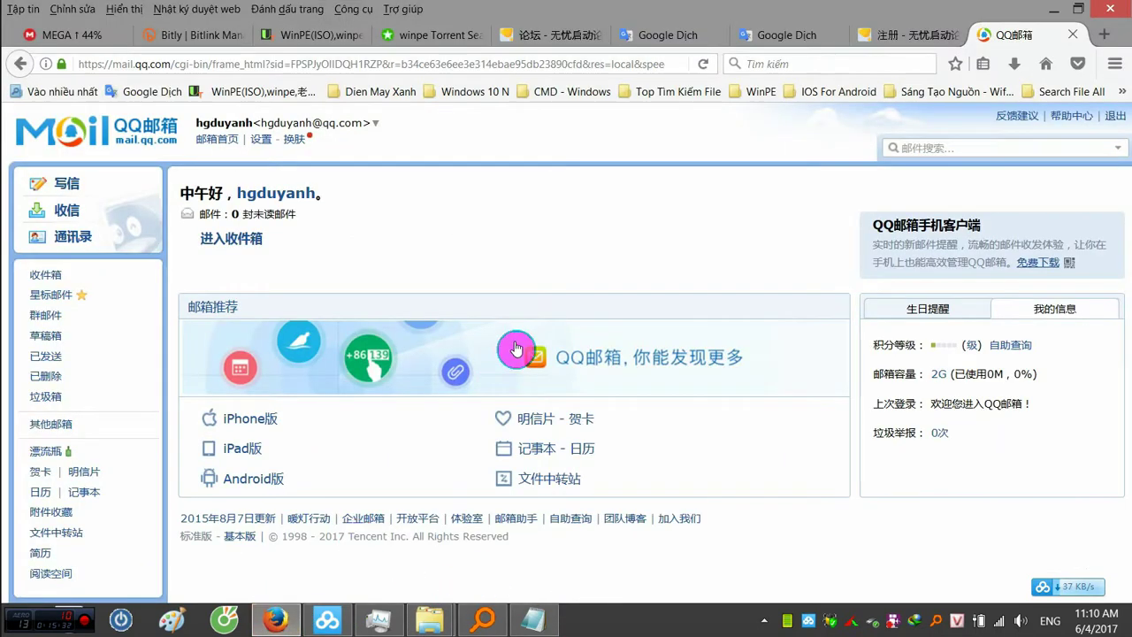
Review the registration form and QQ Mail, then return to the 论坛 - 无忧启动 forum home page.
{"action": "left_click", "coordinate": [889, 37]}
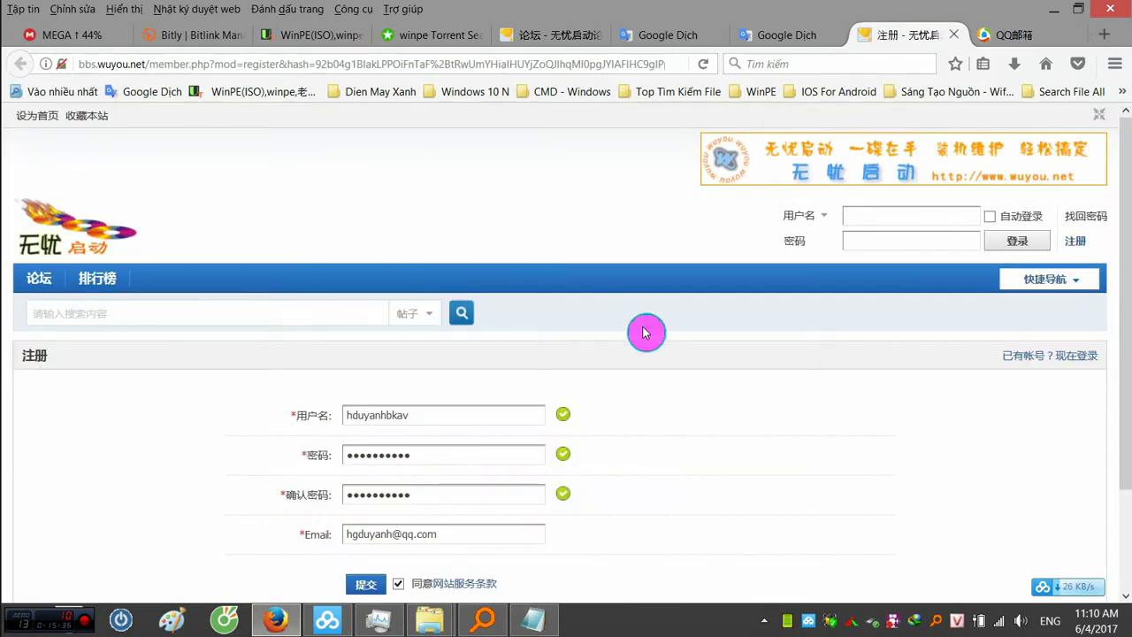
{"action": "scroll", "coordinate": [646, 331], "scroll_direction": "down", "scroll_amount": 2}
{"action": "scroll", "coordinate": [646, 331], "scroll_direction": "up", "scroll_amount": 2}
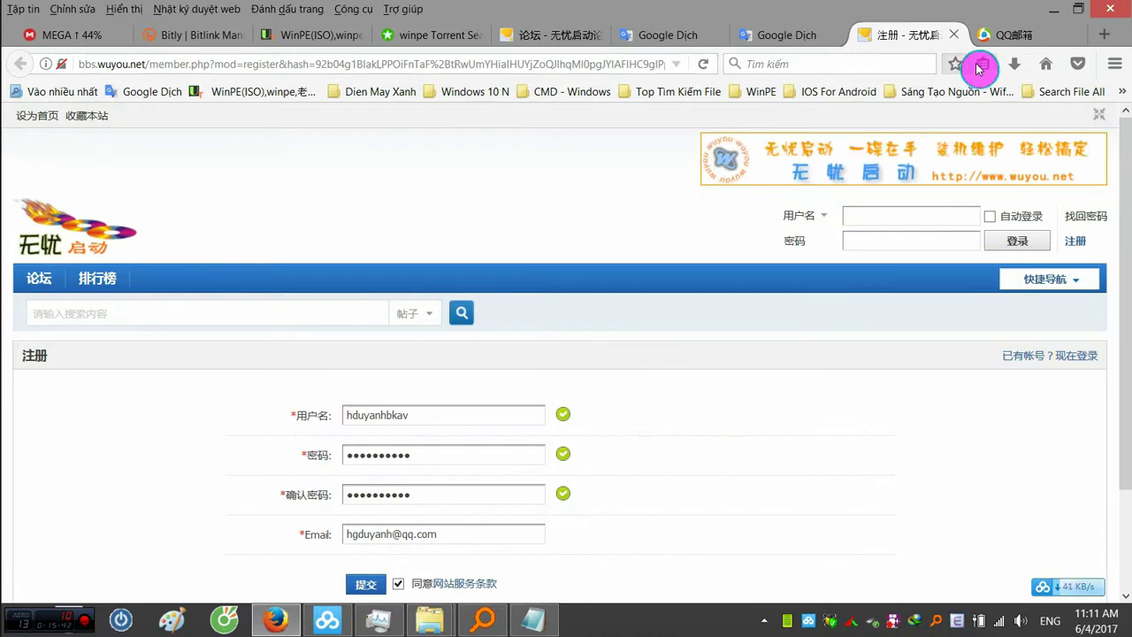
{"action": "left_click", "coordinate": [1027, 42]}
{"action": "left_click", "coordinate": [555, 39]}
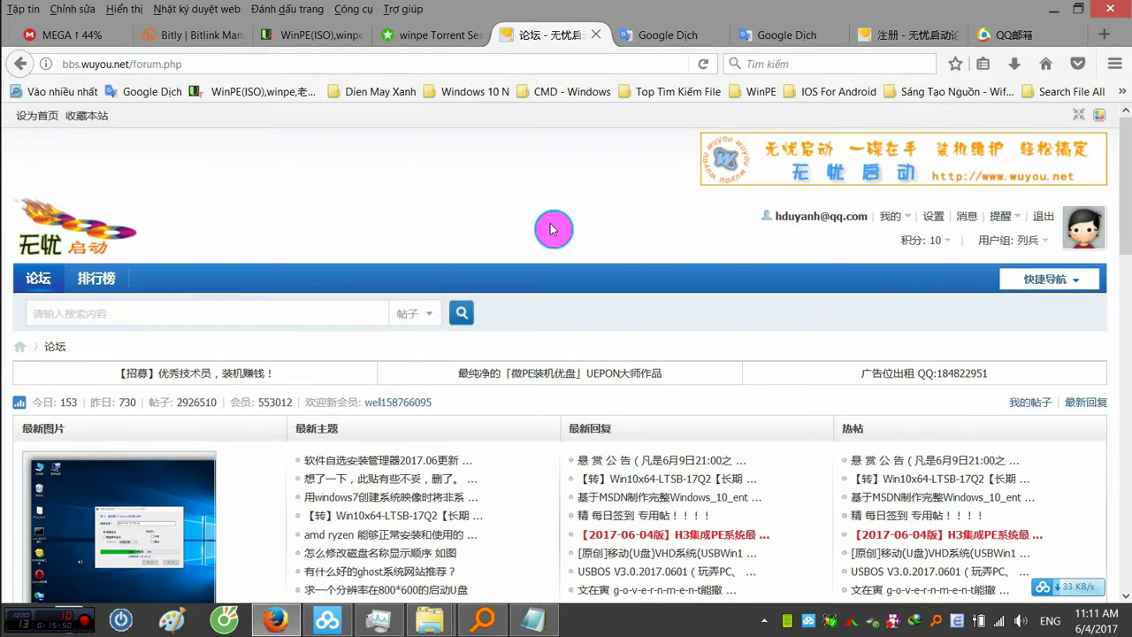
Reload the forum and sign in with the saved QQ Mail login, with 自动登录 ticked.
{"action": "key", "text": "F5"}
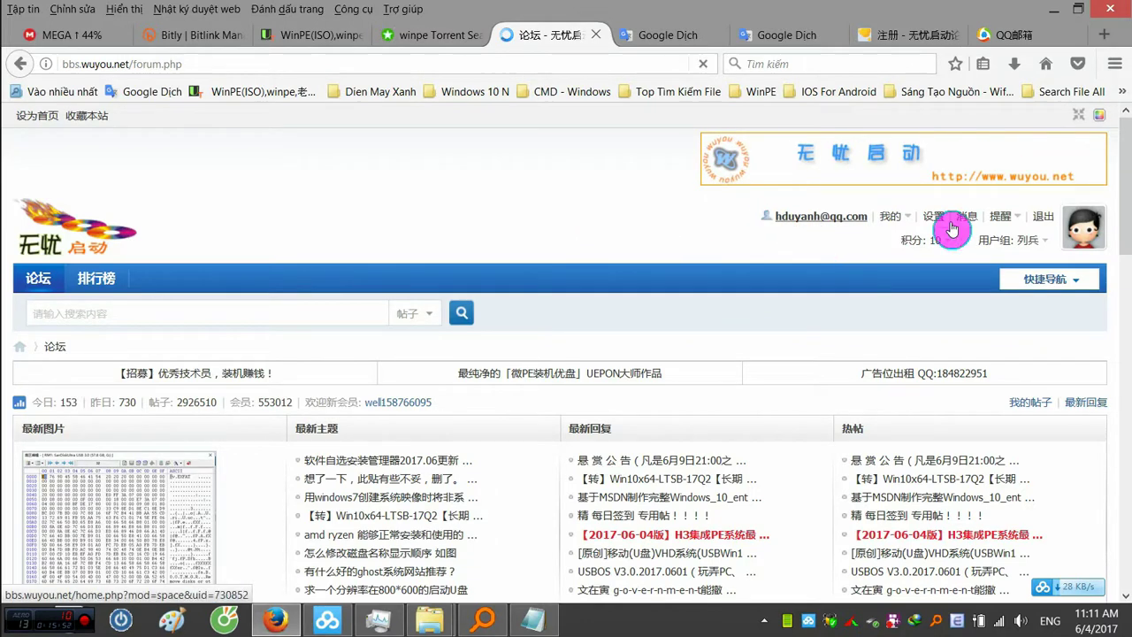
{"action": "mouse_move", "coordinate": [1000, 218]}
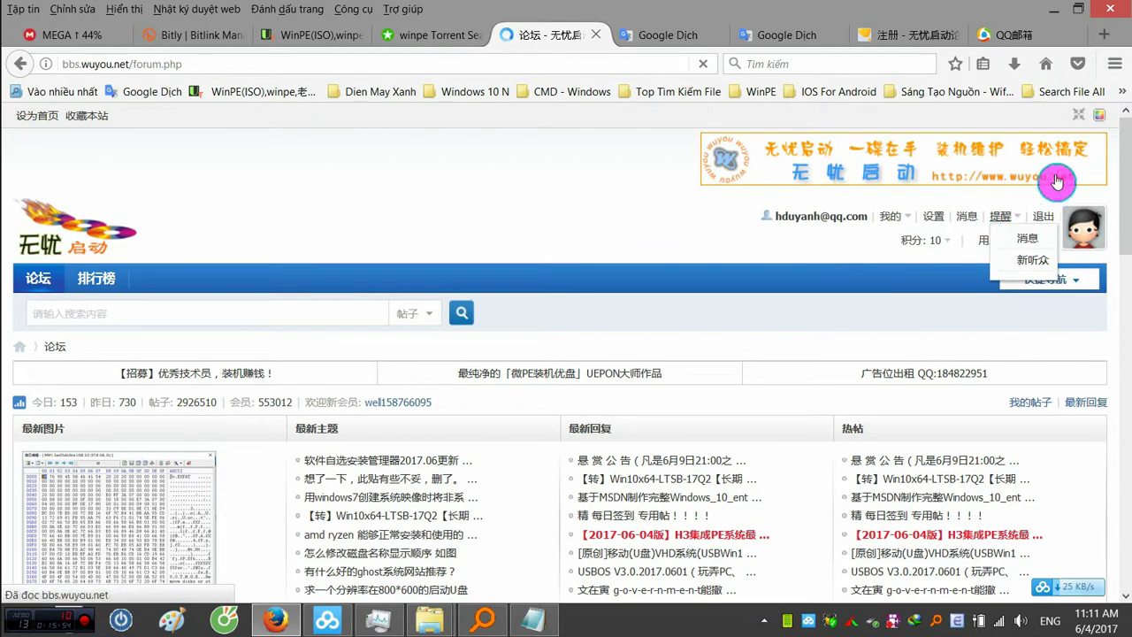
{"action": "left_click", "coordinate": [902, 215]}
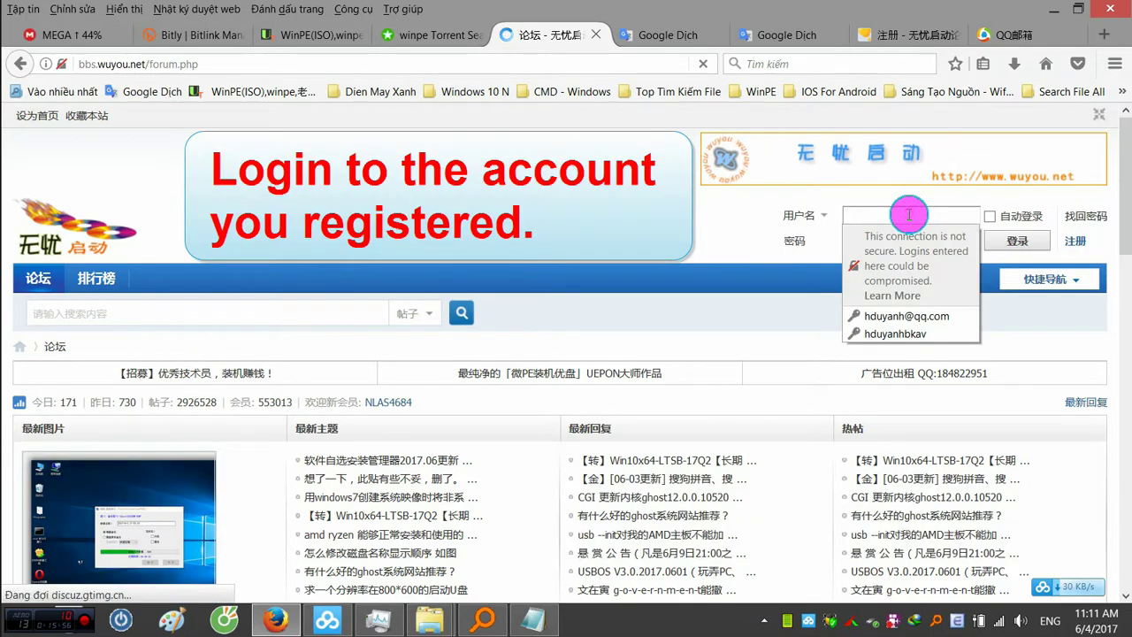
{"action": "left_click", "coordinate": [906, 316]}
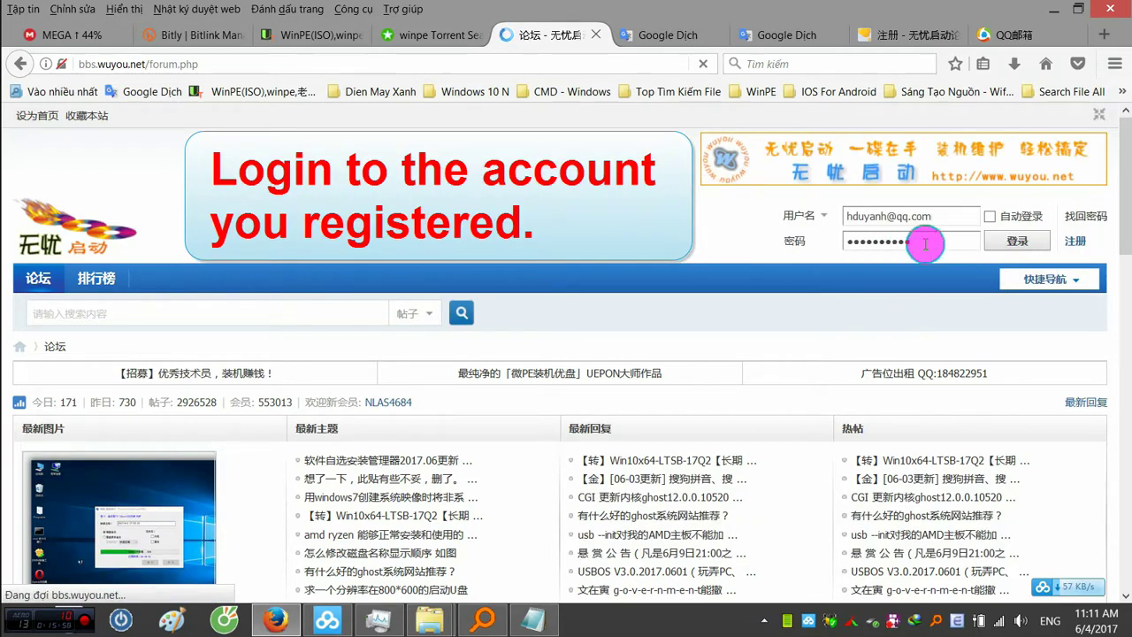
{"action": "left_click", "coordinate": [930, 240]}
{"action": "left_click_drag", "start_coordinate": [933, 241], "coordinate": [817, 240]}
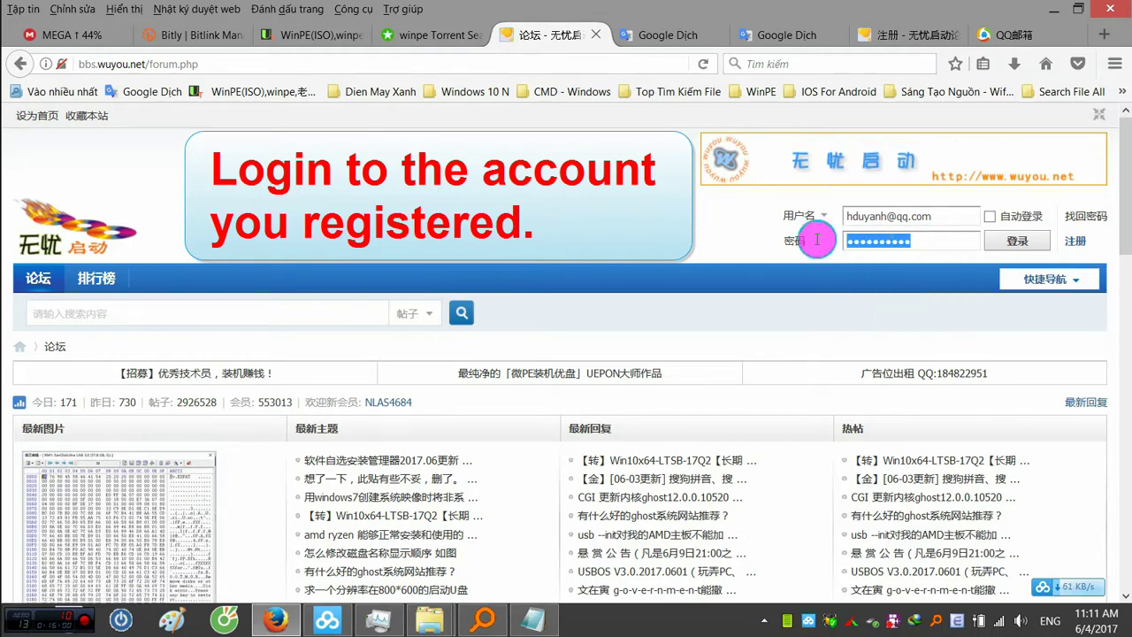
{"action": "left_click", "coordinate": [992, 217]}
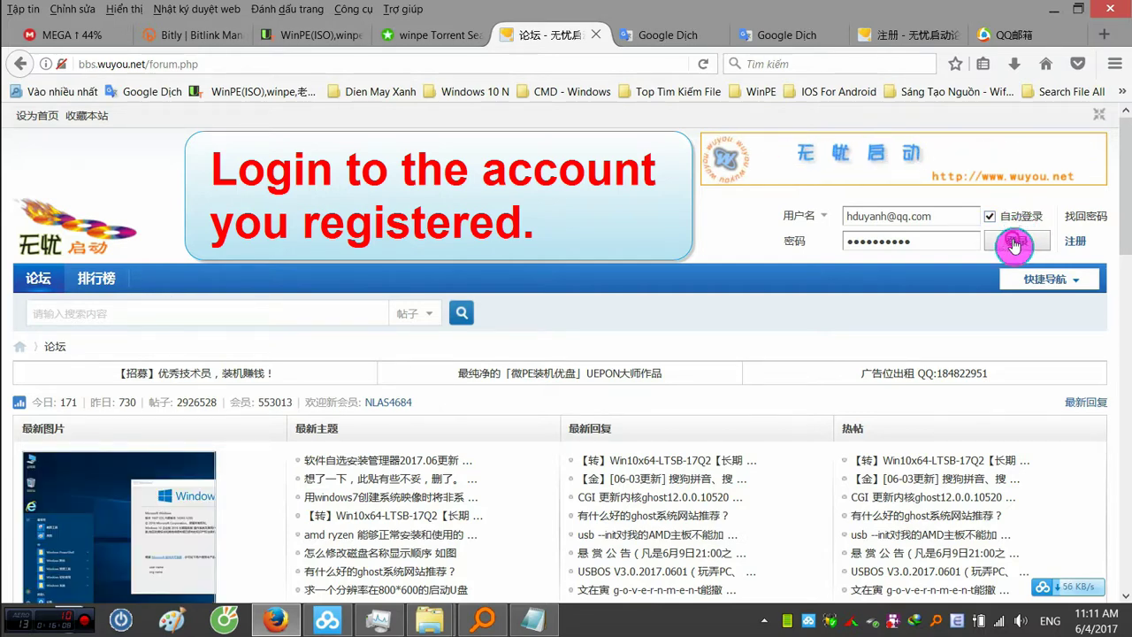
{"action": "left_click", "coordinate": [1014, 242]}
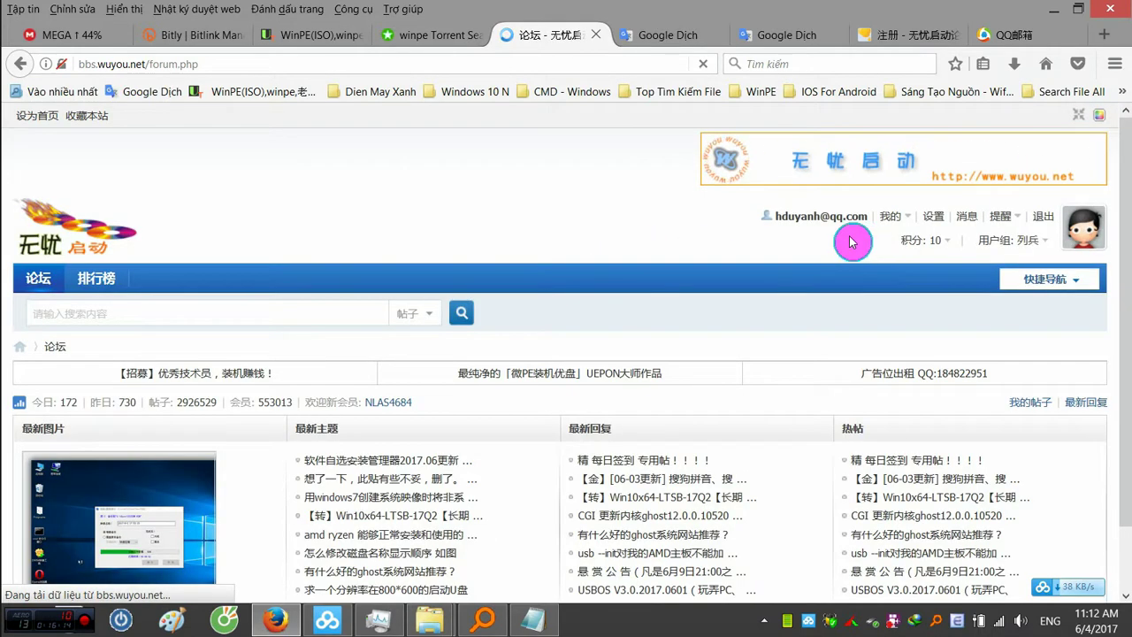
Open the 【转】Win10x64-LTSB-17Q2 thread and scroll down to its reply editor.
{"action": "scroll", "coordinate": [804, 253], "scroll_direction": "down", "scroll_amount": 3}
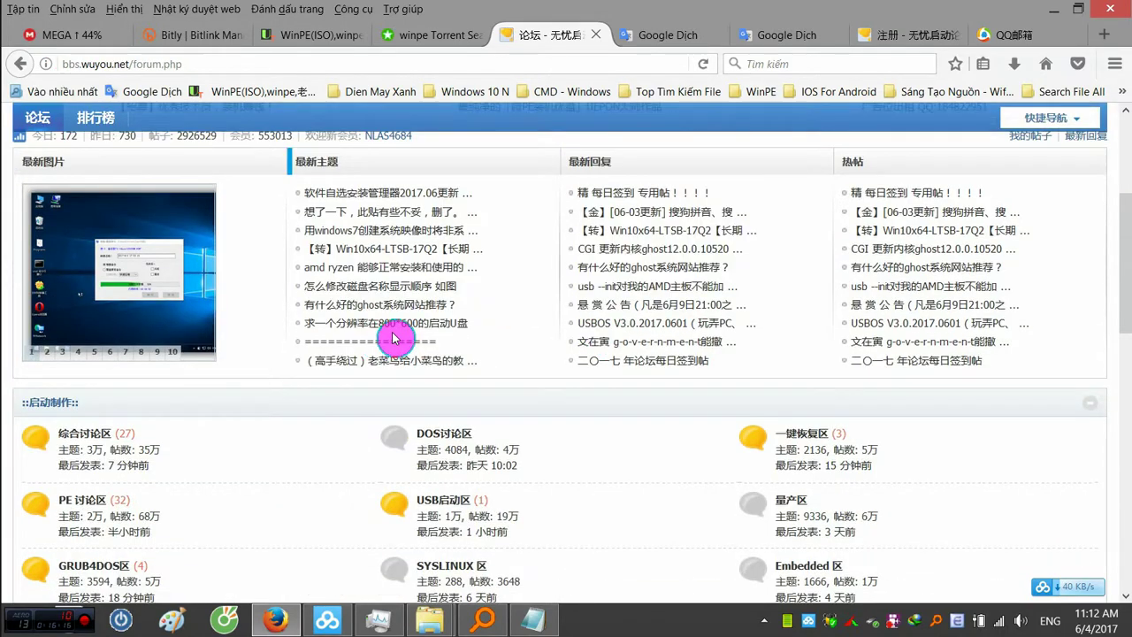
{"action": "scroll", "coordinate": [394, 336], "scroll_direction": "up", "scroll_amount": 2}
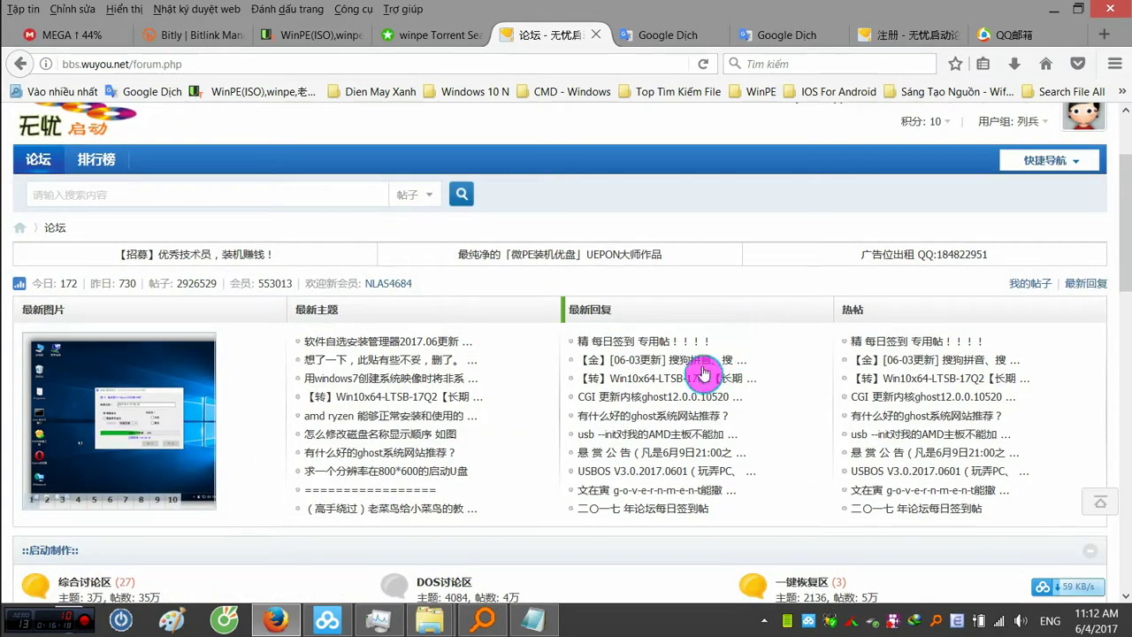
{"action": "left_click", "coordinate": [379, 399]}
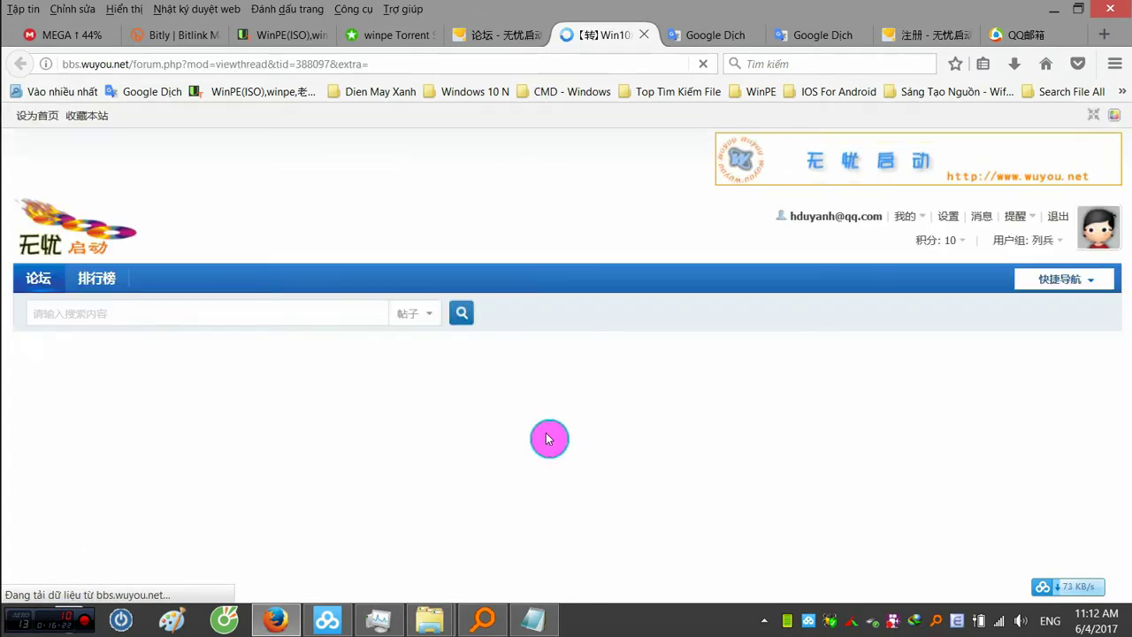
{"action": "scroll", "coordinate": [545, 438], "scroll_direction": "down", "scroll_amount": 15}
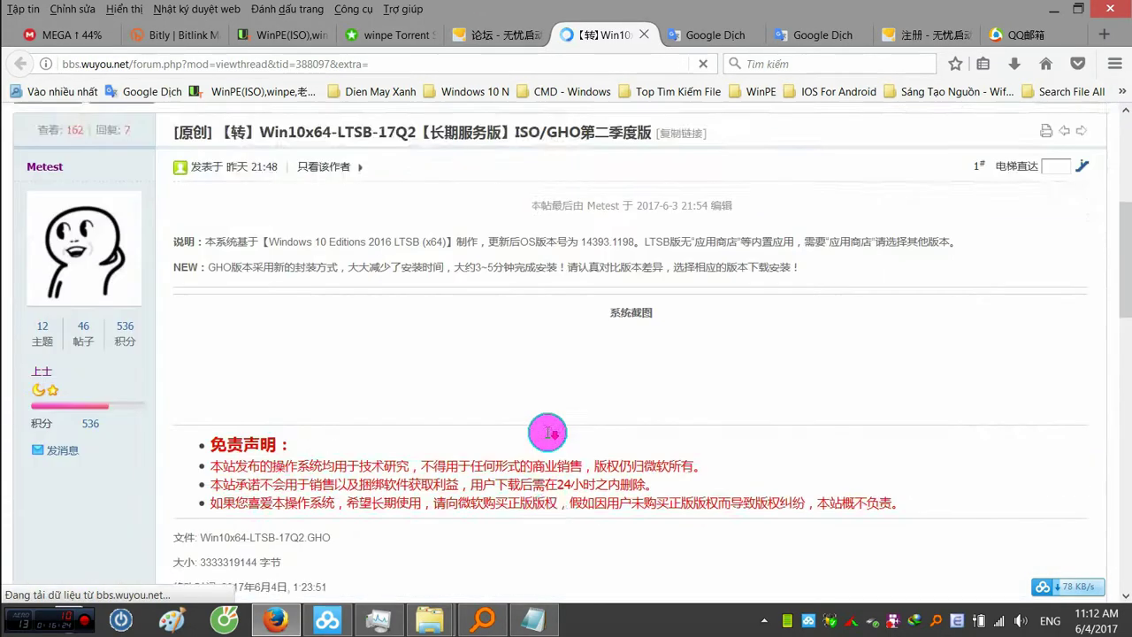
{"action": "scroll", "coordinate": [548, 437], "scroll_direction": "down", "scroll_amount": 5}
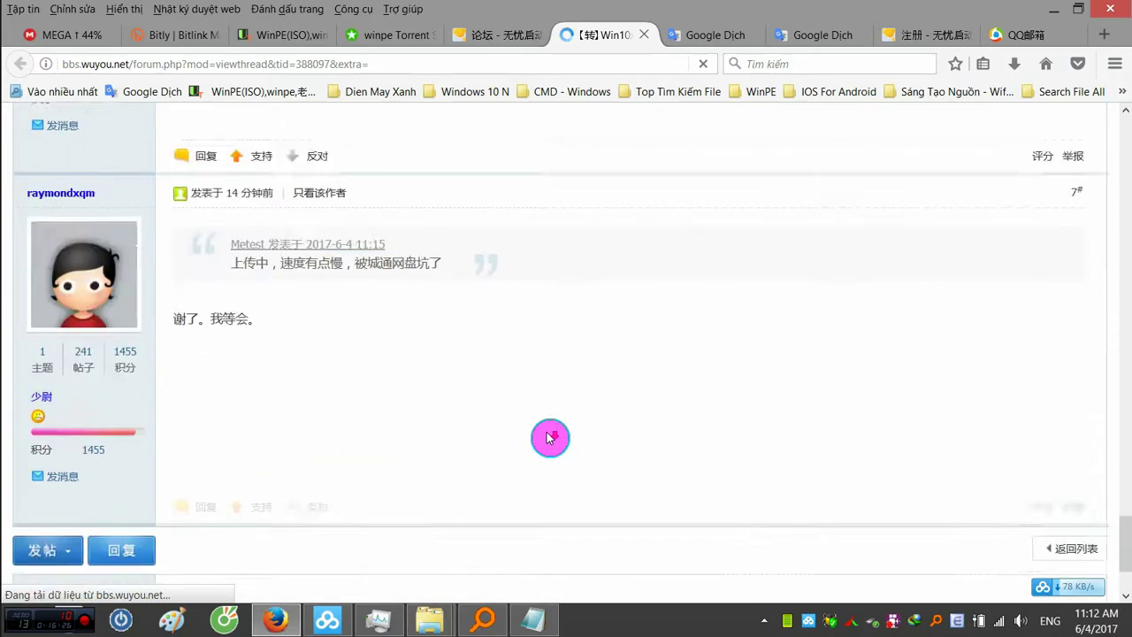
{"action": "scroll", "coordinate": [367, 501], "scroll_direction": "up", "scroll_amount": 10}
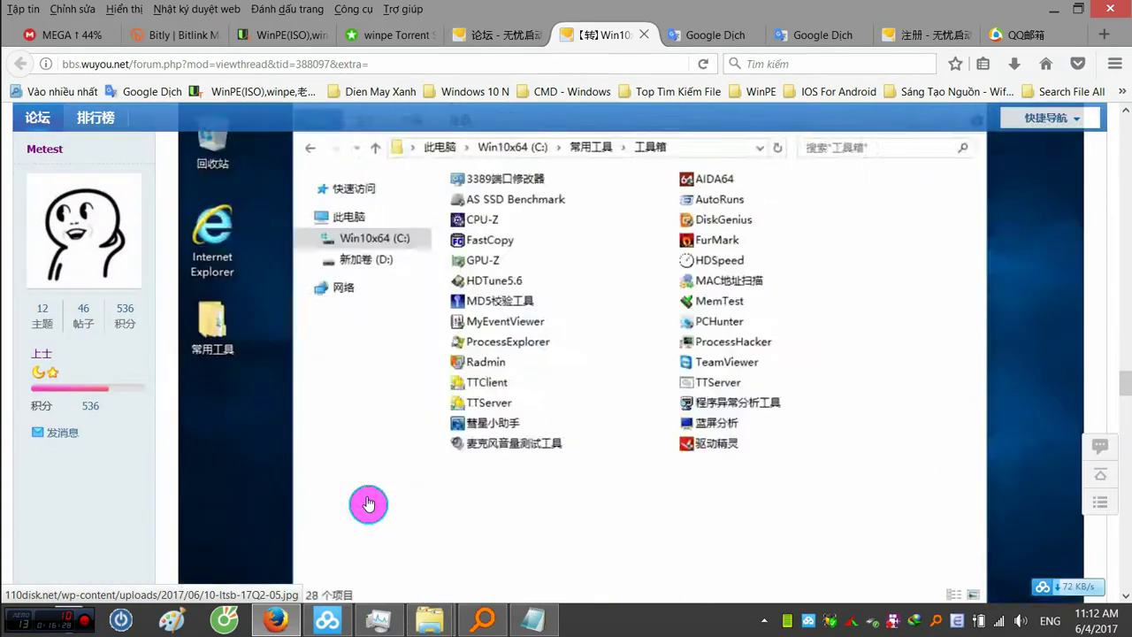
{"action": "scroll", "coordinate": [369, 502], "scroll_direction": "down", "scroll_amount": 10}
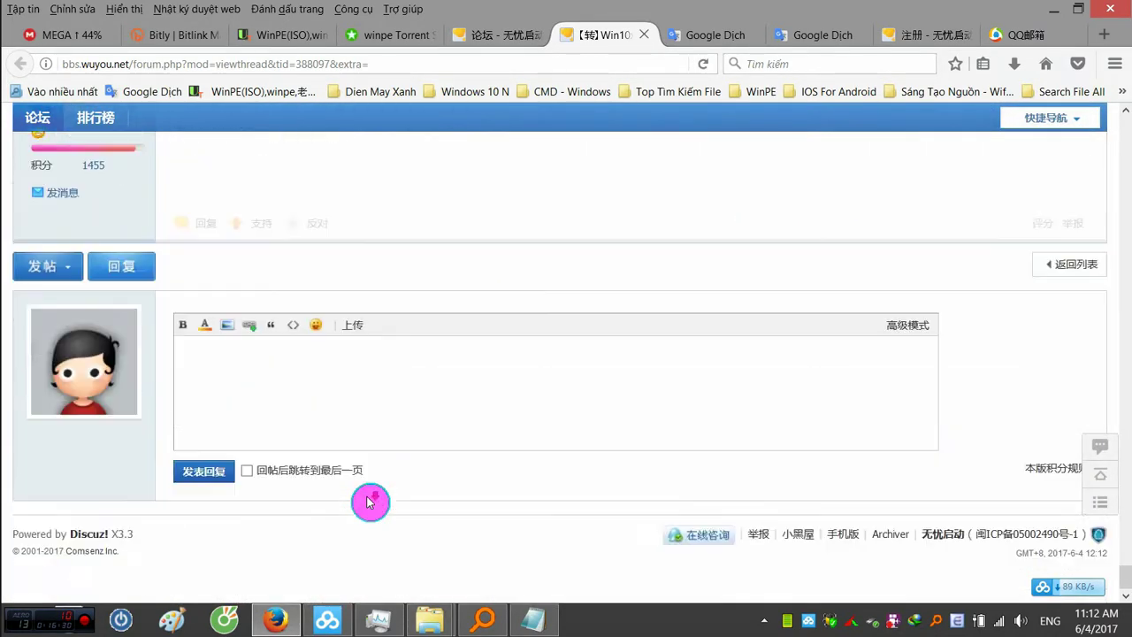
Start the reply by typing 'hel' into the thread's reply editor.
{"action": "left_click", "coordinate": [319, 385]}
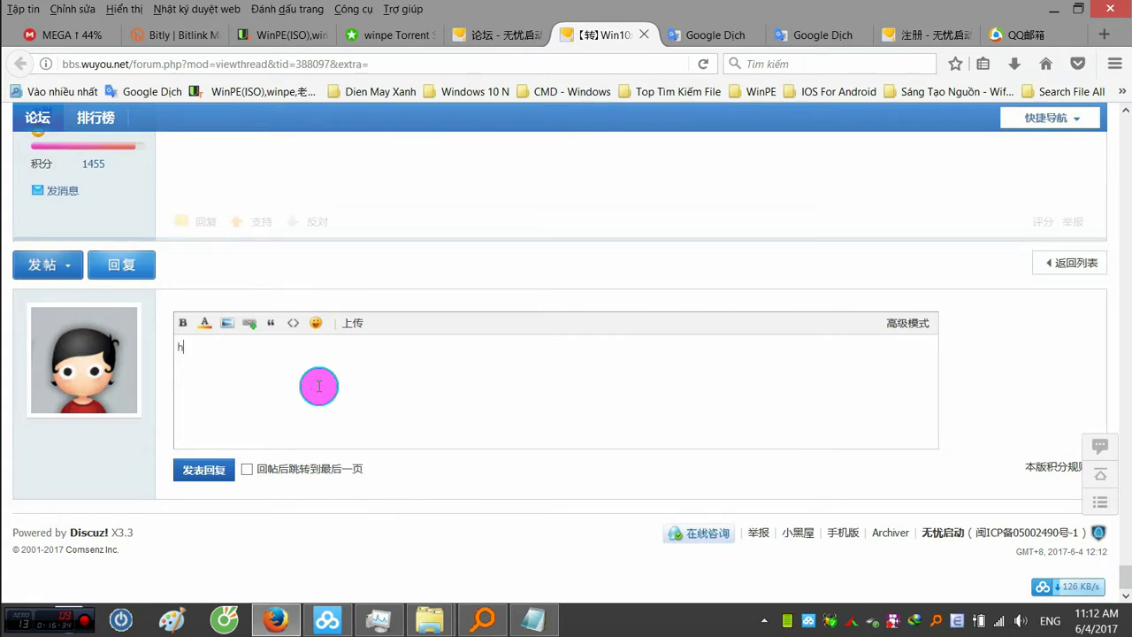
{"action": "type", "text": "hello"}
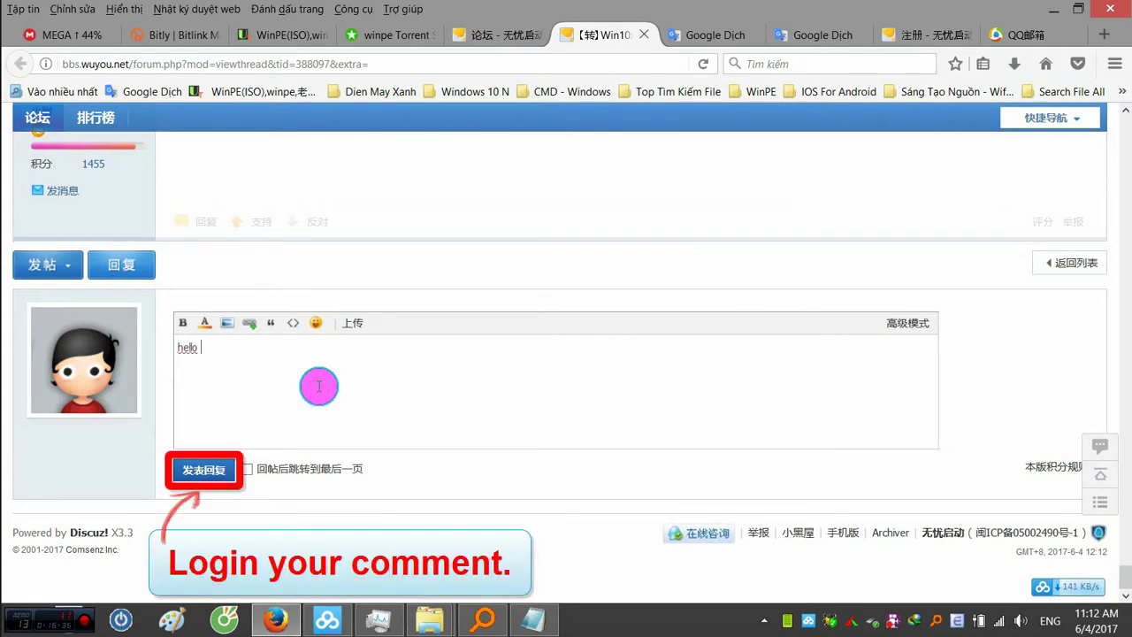